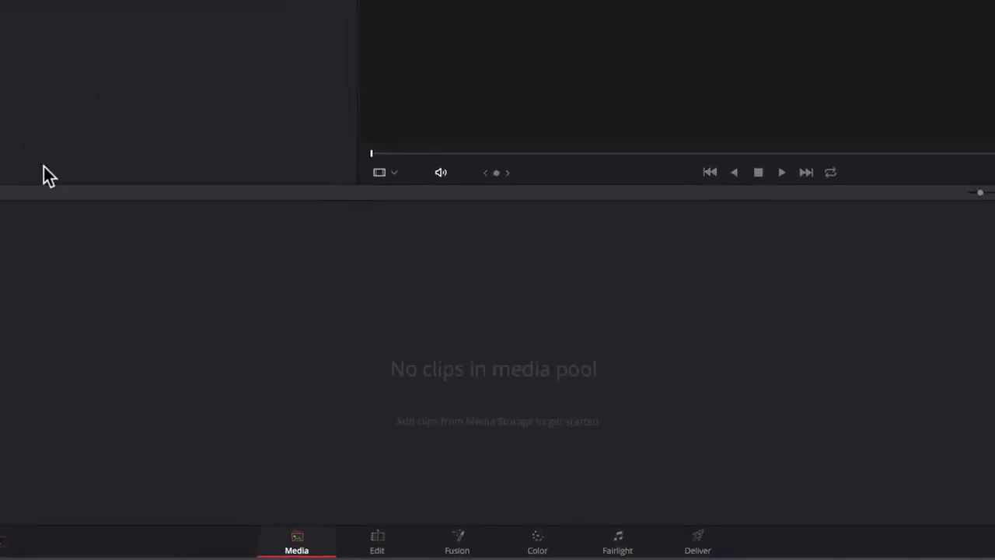
# Preview the five Exercise File Dance clips in media storage and add them all to the media pool.
pyautogui.click(130, 73)
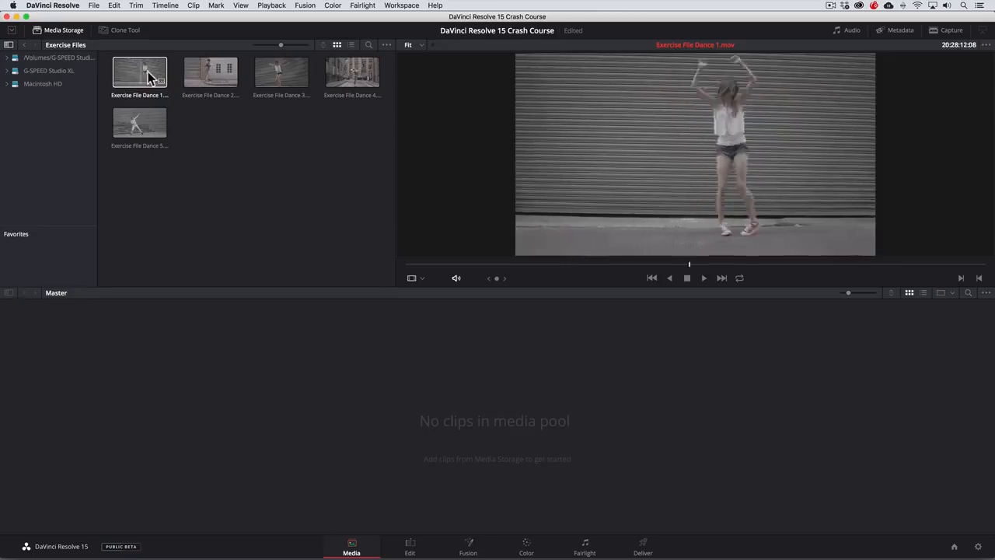
pyautogui.click(199, 70)
pyautogui.click(281, 75)
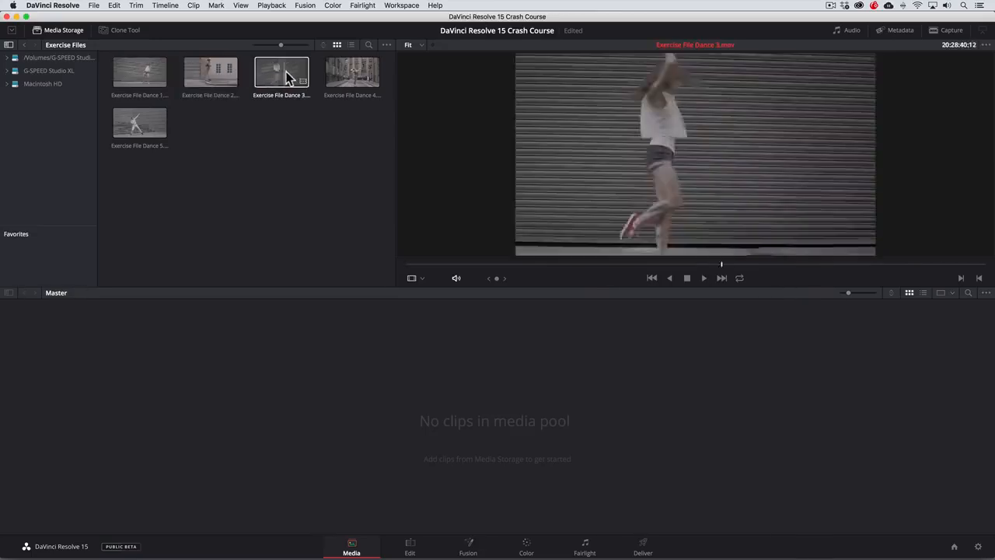
pyautogui.click(331, 76)
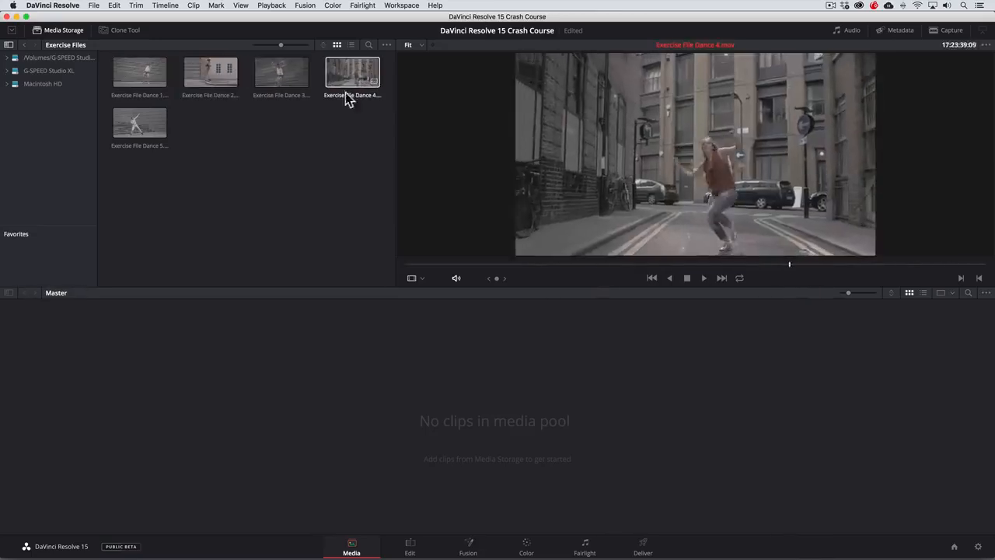
pyautogui.click(155, 126)
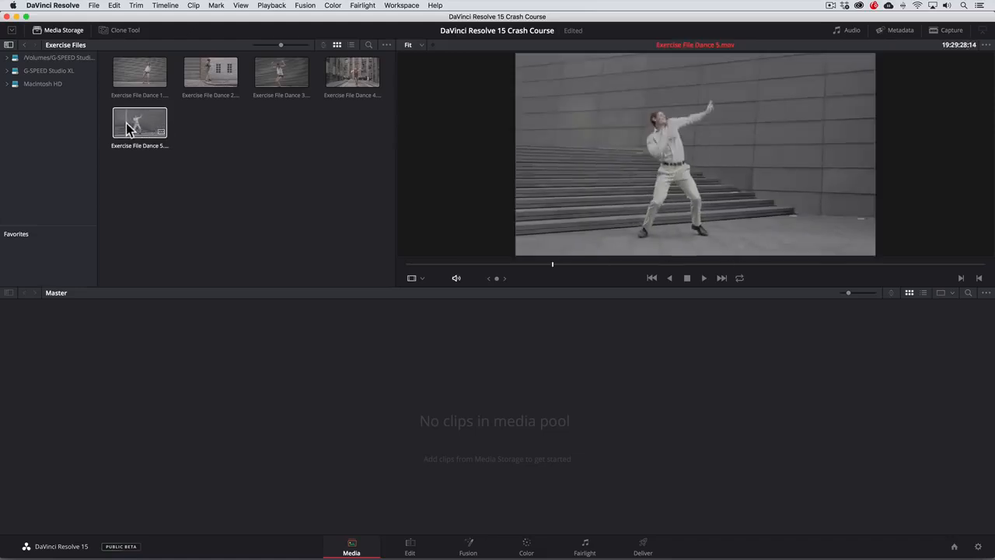
pyautogui.click(323, 156)
pyautogui.moveTo(291, 125); pyautogui.dragTo(142, 367)
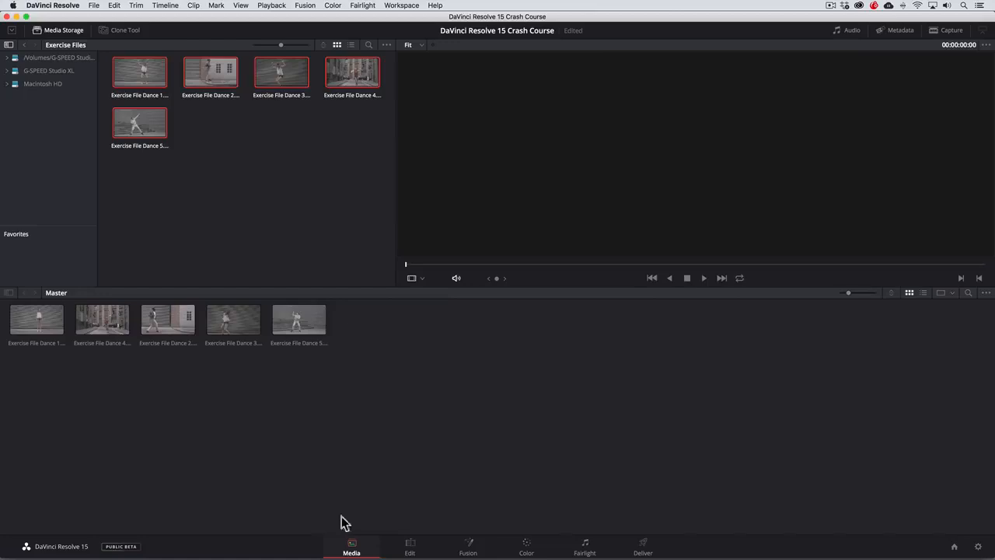
# Create a new empty timeline named Dance on the Edit page.
pyautogui.click(408, 547)
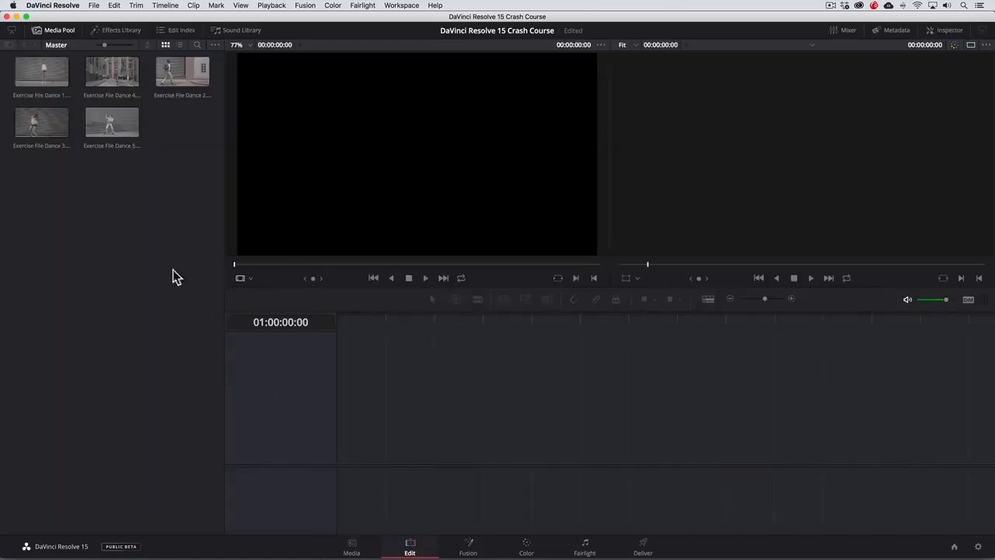
pyautogui.click(92, 7)
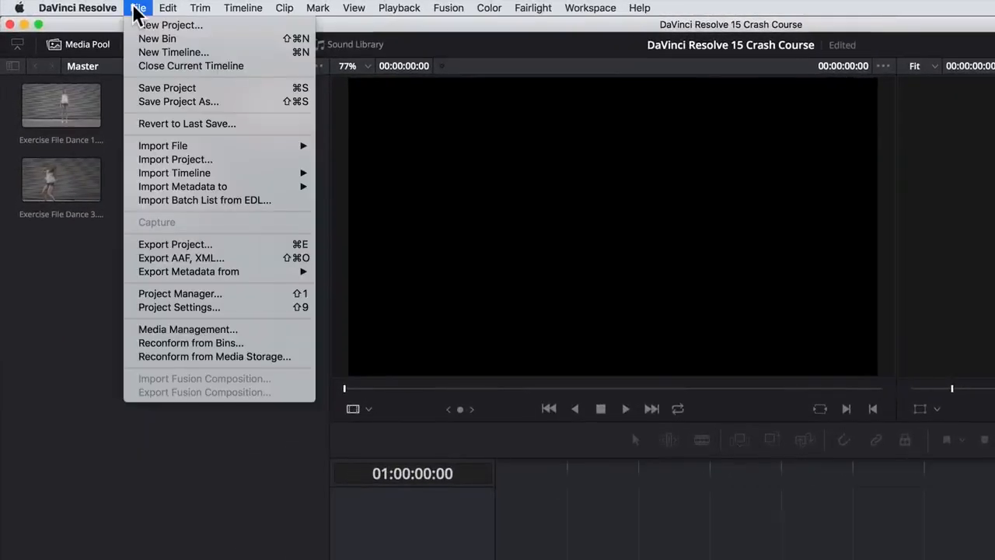
pyautogui.click(172, 53)
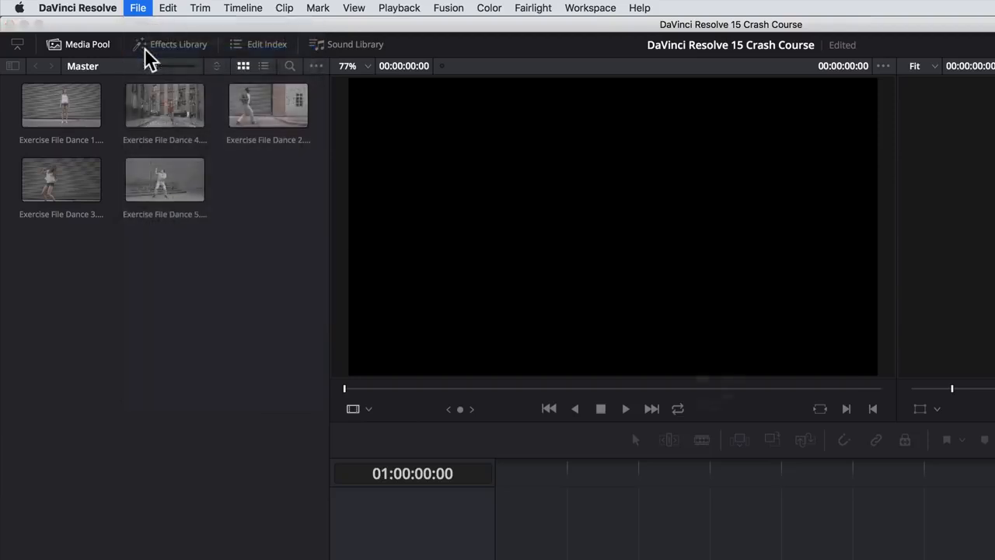
pyautogui.write('Dance')
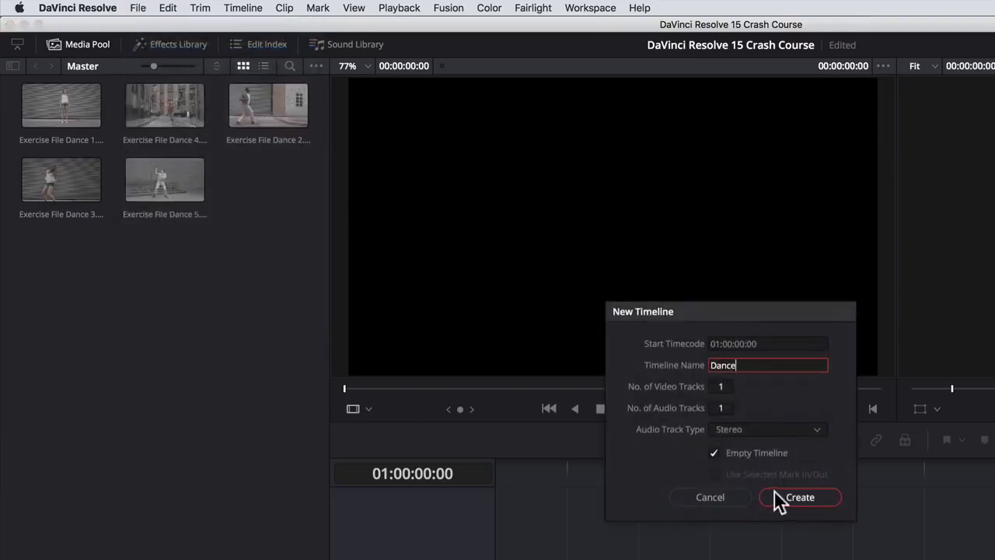
pyautogui.click(779, 496)
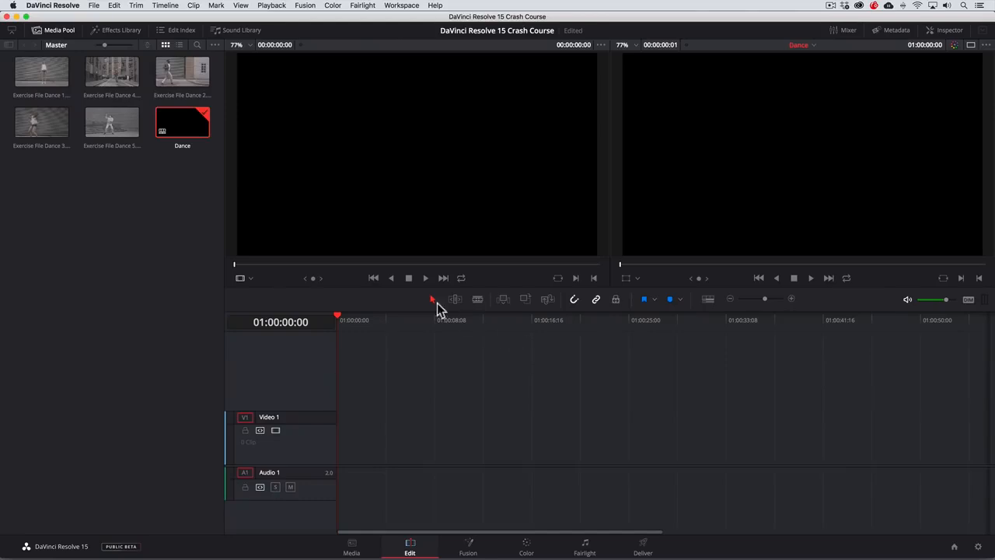
# Place all five Exercise File Dance clips at the start of the Video 1 track.
pyautogui.click(47, 72)
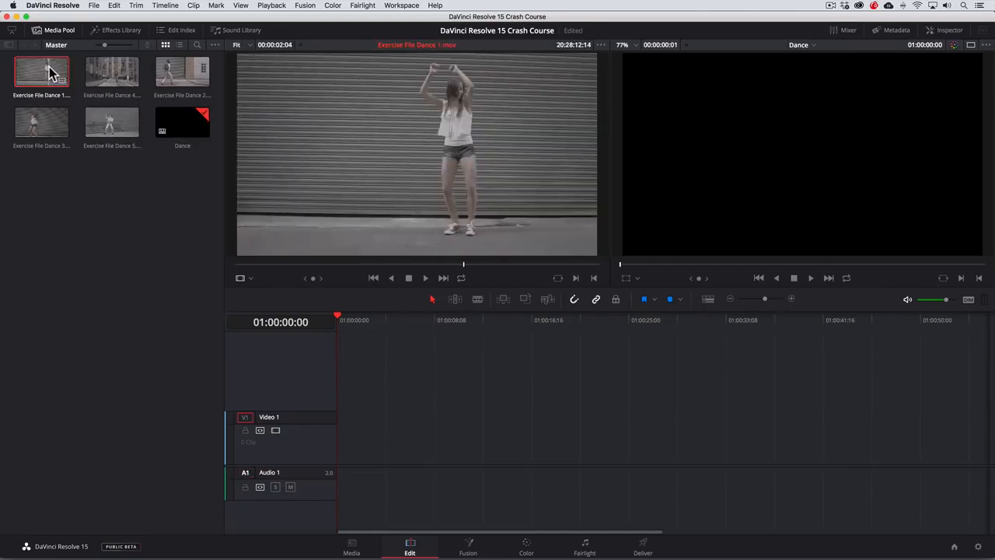
pyautogui.keyDown('shift'); pyautogui.click(105, 126); pyautogui.keyUp('shift')
pyautogui.moveTo(44, 124); pyautogui.dragTo(339, 455)
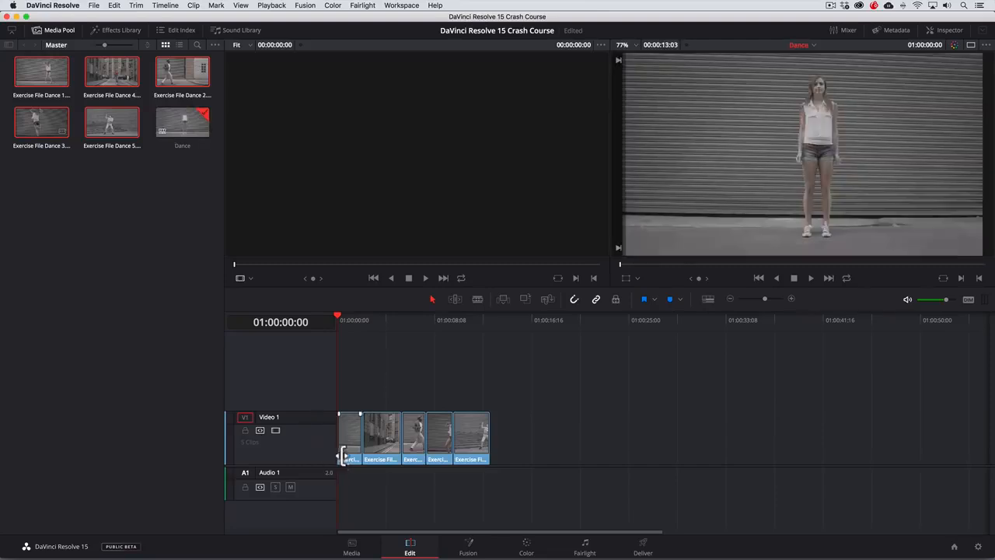
# Reorder the timeline clips on Video 1 so Dance 2 and Dance 3 come before Dance 4.
pyautogui.moveTo(339, 315); pyautogui.dragTo(383, 326)
pyautogui.moveTo(406, 424); pyautogui.dragTo(374, 387)
pyautogui.moveTo(440, 433); pyautogui.dragTo(401, 387)
pyautogui.moveTo(395, 426); pyautogui.dragTo(438, 438)
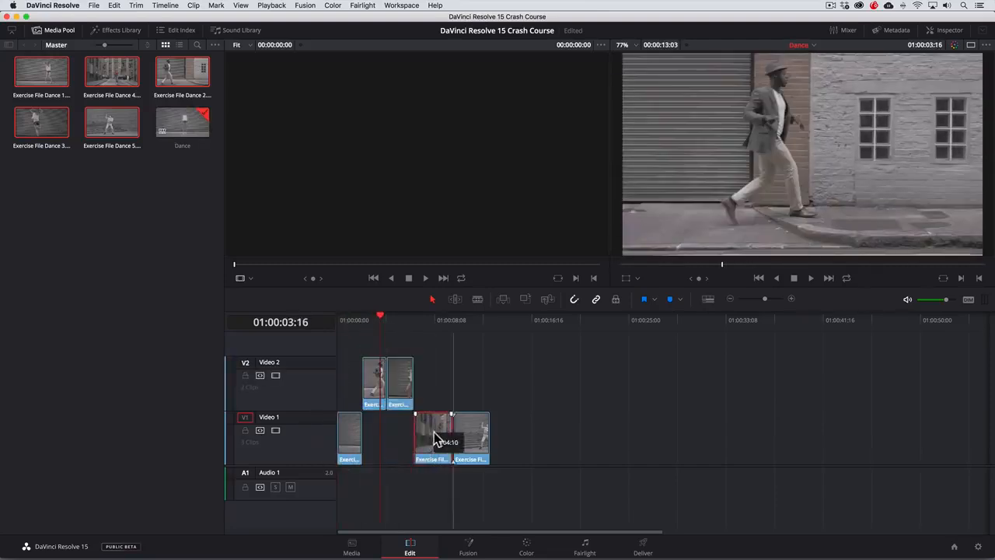
pyautogui.moveTo(368, 363); pyautogui.dragTo(382, 422)
# Park the playhead on the Dance 4 clip at 01:00:08:17 and open the clip on the Fusion page.
pyautogui.moveTo(359, 323); pyautogui.dragTo(455, 323)
pyautogui.click(440, 321)
pyautogui.moveTo(449, 433)
pyautogui.mouseDown()
pyautogui.moveTo(422, 433)
pyautogui.moveTo(450, 432)
pyautogui.mouseUp()
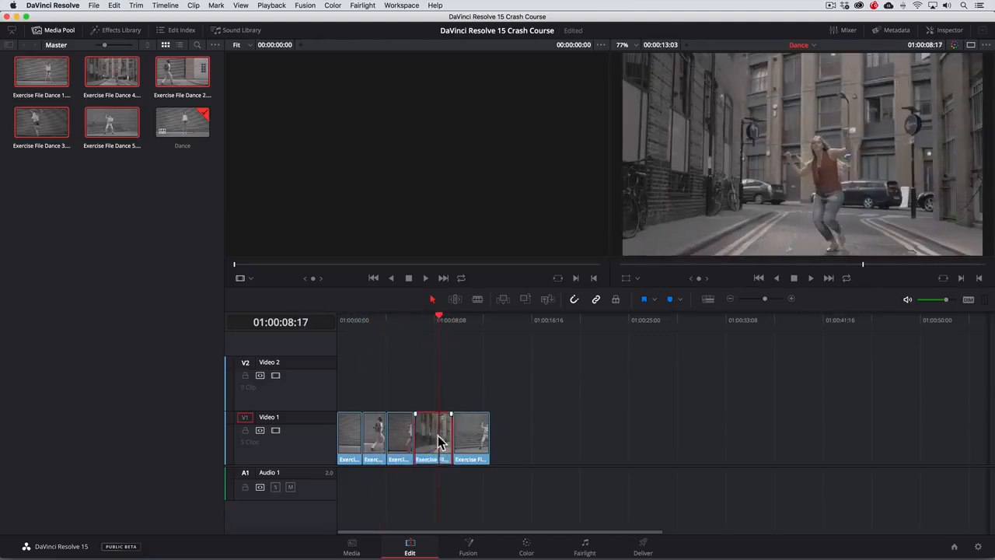
pyautogui.click(468, 548)
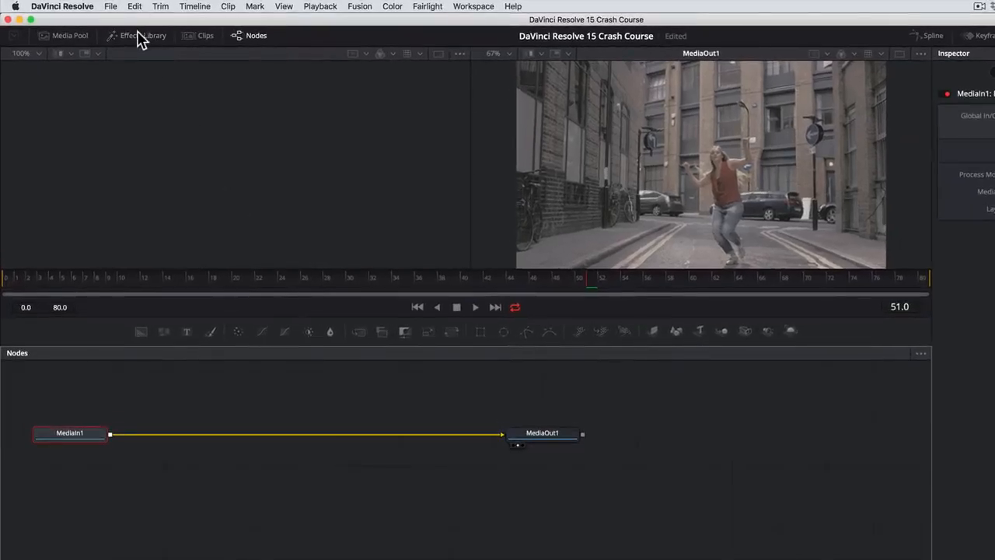
# Add a Blur node between MediaIn1 and MediaOut1 and increase its blur size.
pyautogui.click(138, 37)
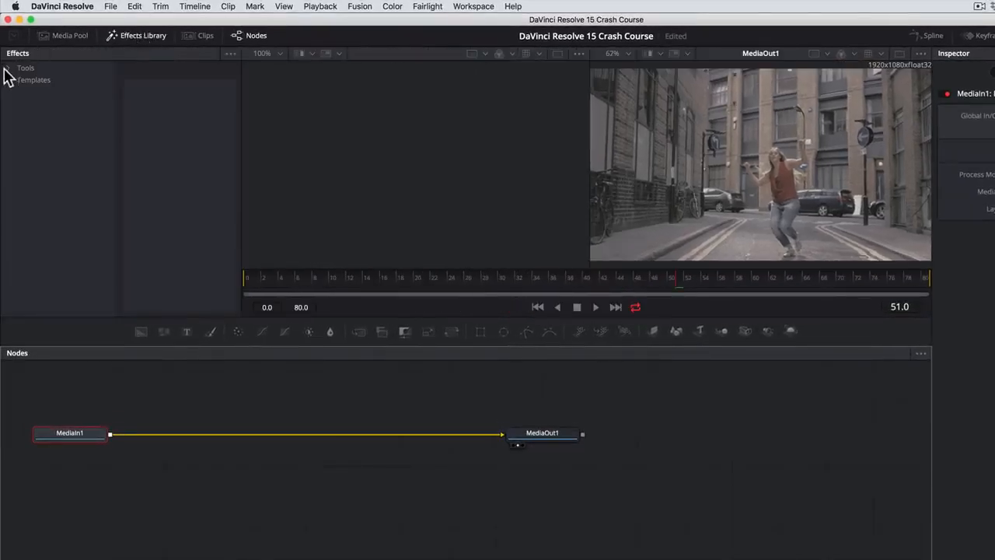
pyautogui.click(35, 92)
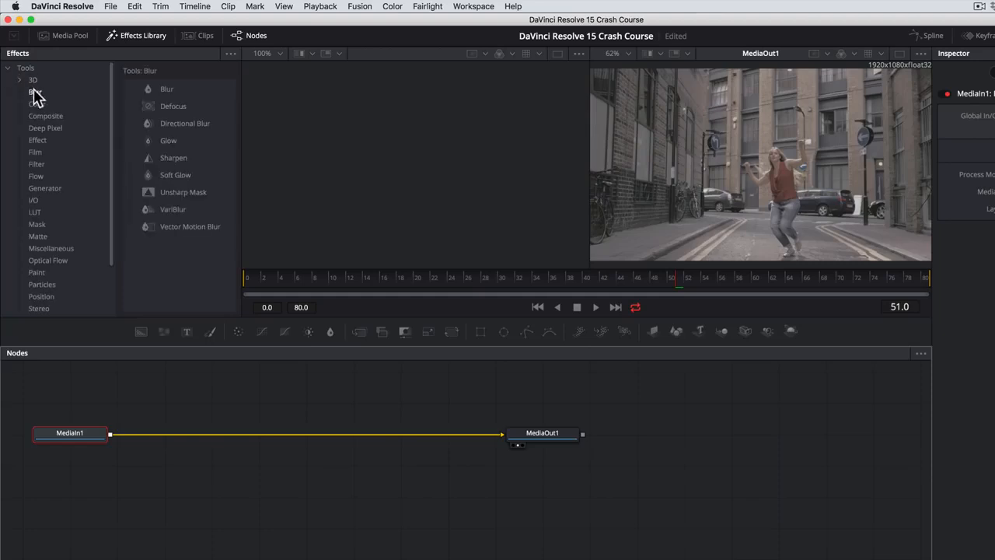
pyautogui.doubleClick(166, 90)
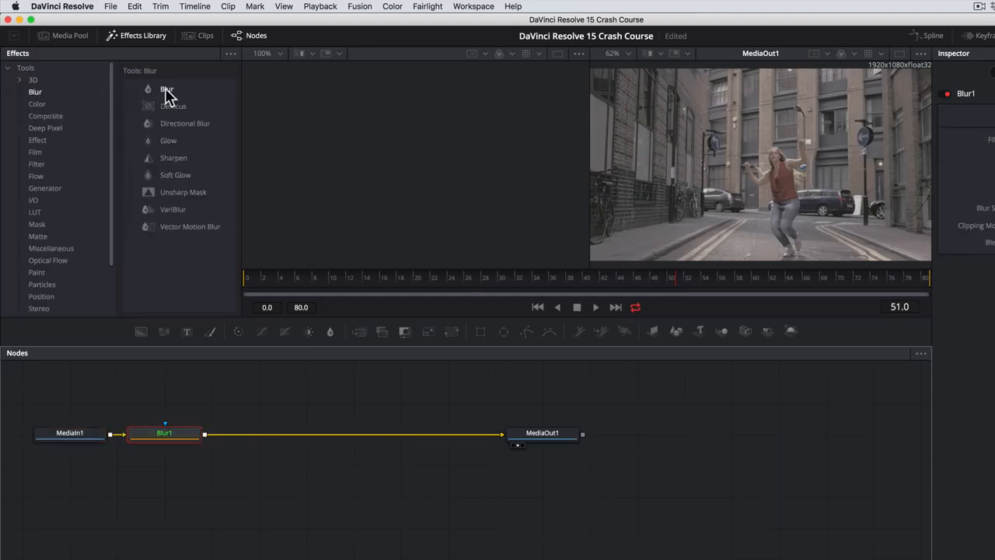
pyautogui.moveTo(836, 207); pyautogui.dragTo(841, 207)
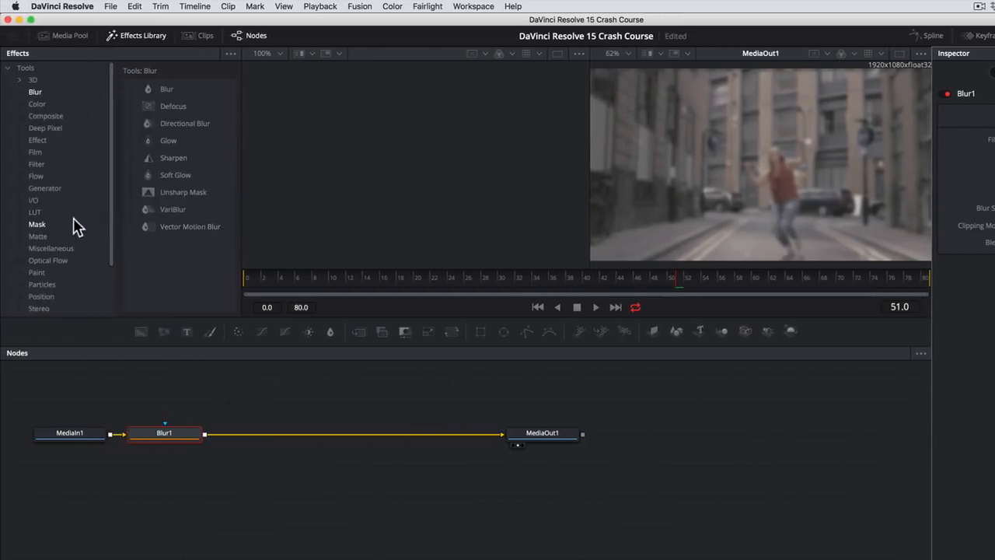
# Mask the blur with a small ellipse over the dancer's face, with soft edge about 0.0236 and border width about 0.051.
pyautogui.click(36, 224)
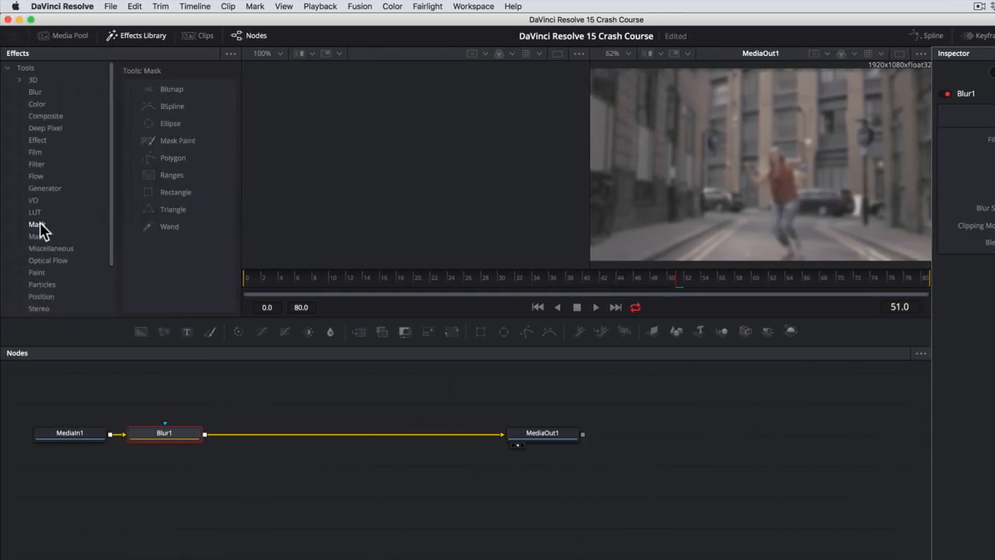
pyautogui.click(147, 129)
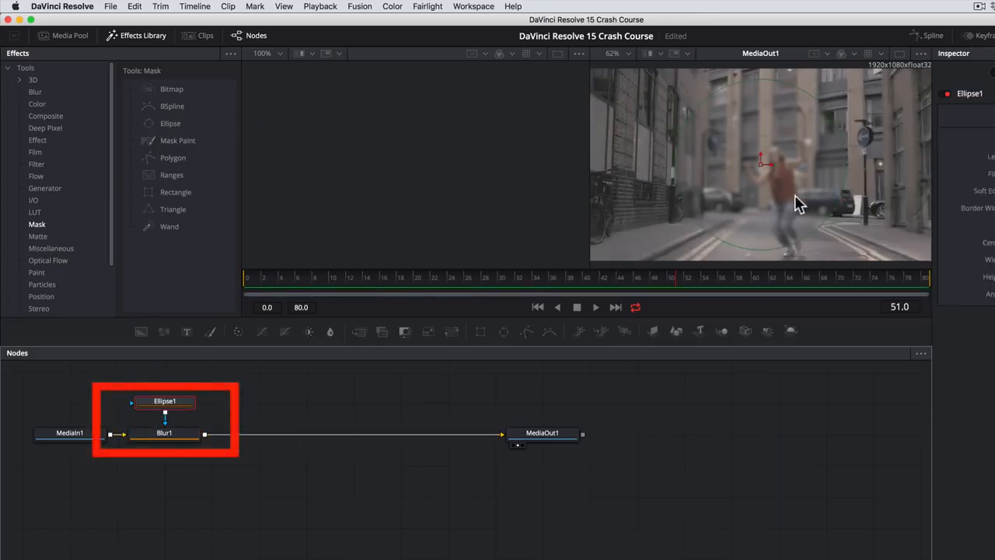
pyautogui.moveTo(825, 221); pyautogui.dragTo(776, 171)
pyautogui.moveTo(969, 207); pyautogui.dragTo(972, 207)
pyautogui.moveTo(933, 191); pyautogui.dragTo(941, 190)
pyautogui.moveTo(874, 211); pyautogui.dragTo(881, 213)
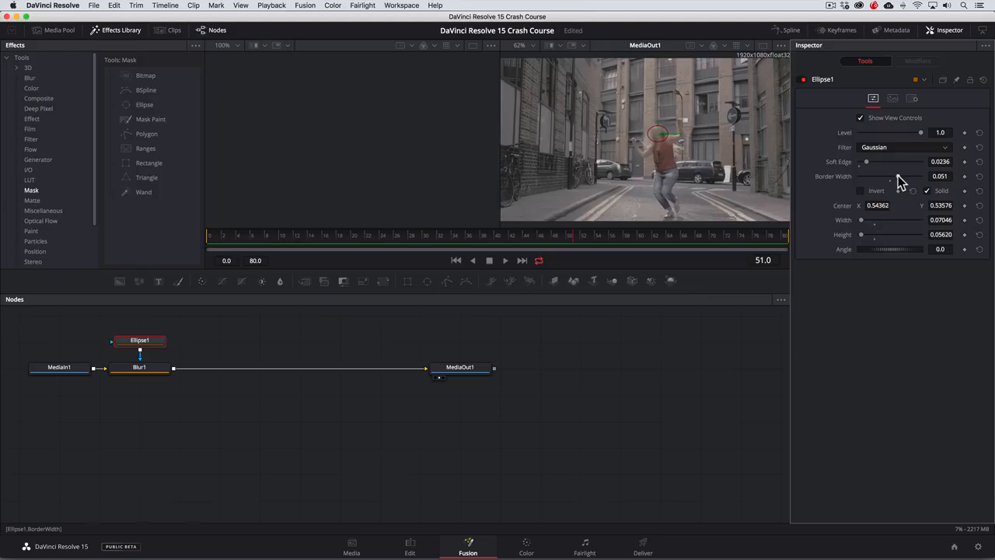
# Delete the Blur1 and Ellipse1 nodes from the Fusion composition.
pyautogui.click(123, 371)
pyautogui.press('Delete')
pyautogui.click(128, 342)
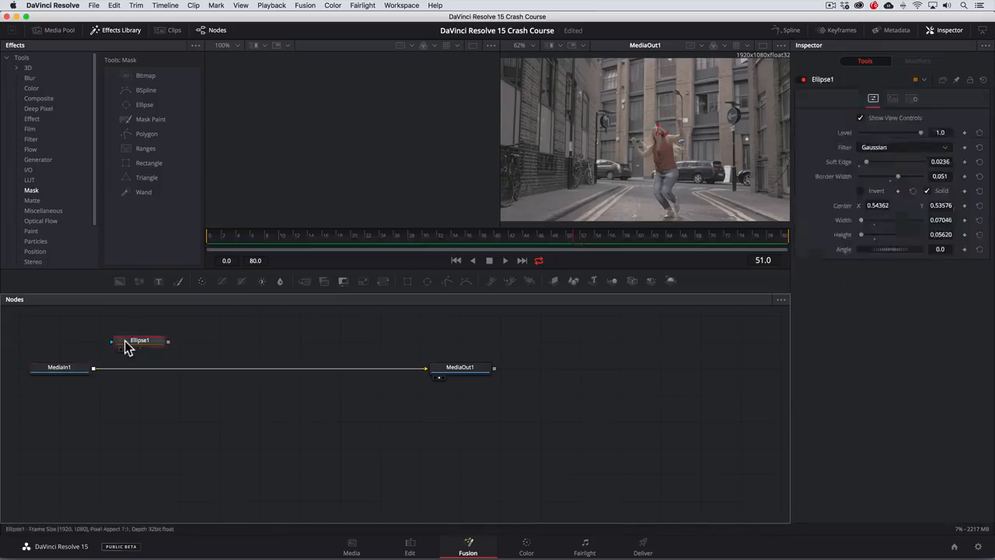
pyautogui.press('Delete')
# Switch to the Color page and show the video scopes.
pyautogui.click(524, 547)
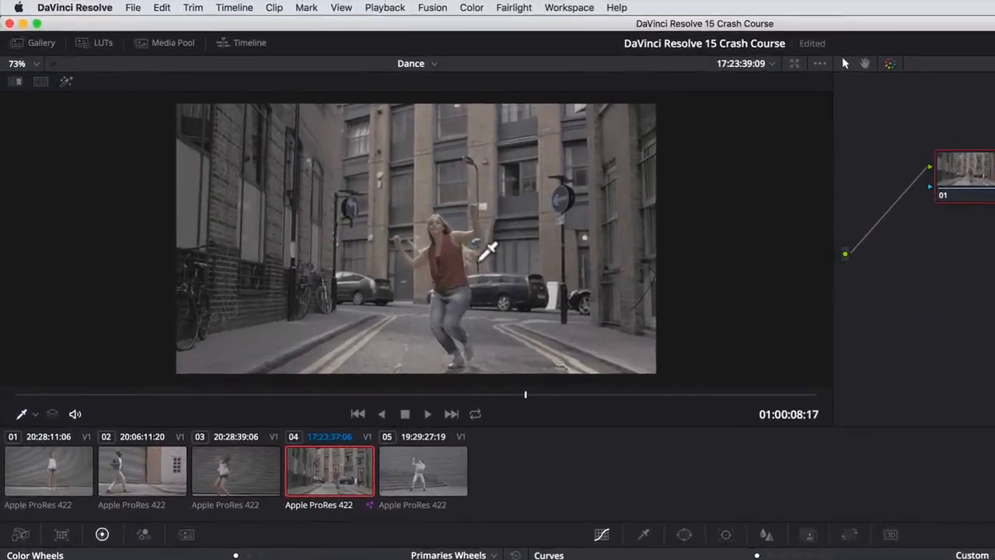
pyautogui.rightClick(338, 185)
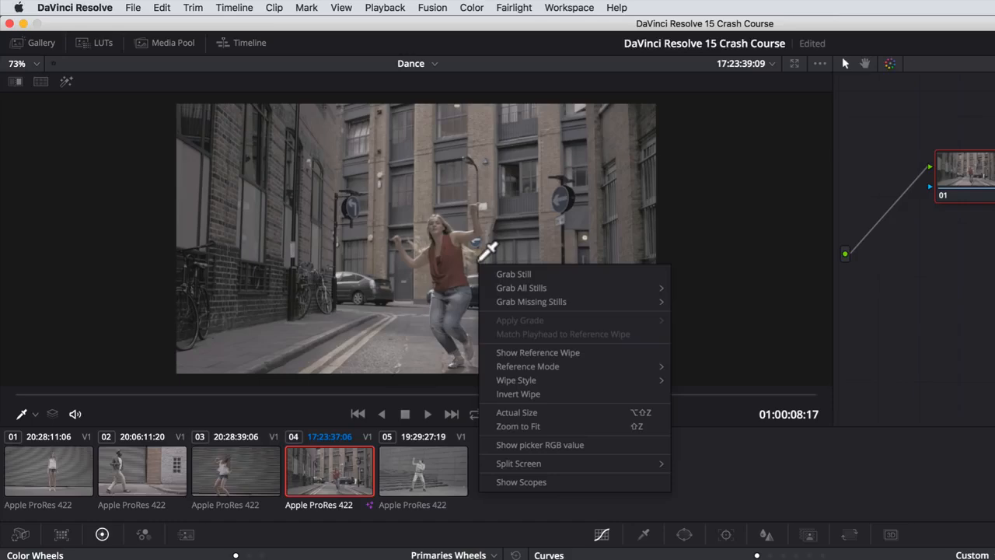
pyautogui.click(524, 482)
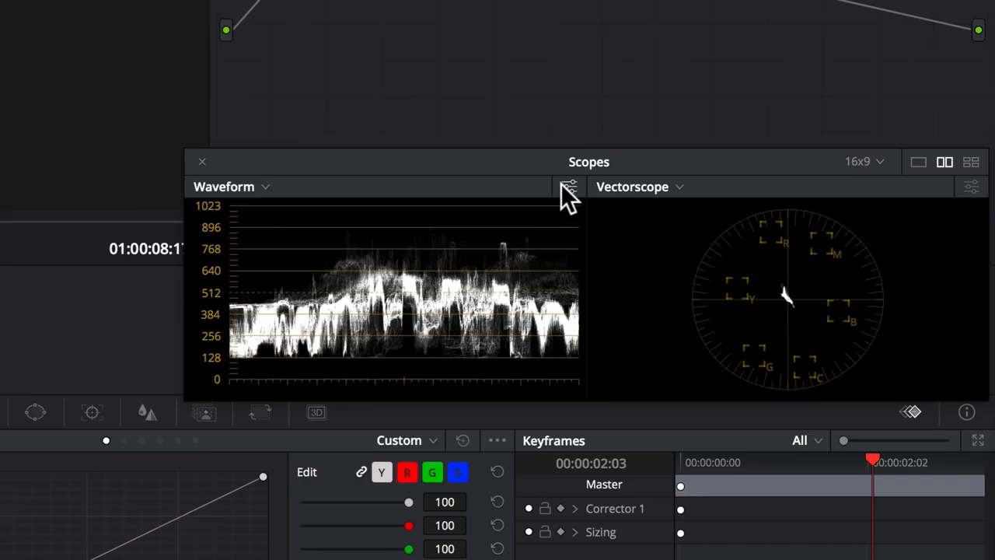
# Turn off the Y channel to display the waveform in colour, and open the vectorscope's settings.
pyautogui.click(646, 213)
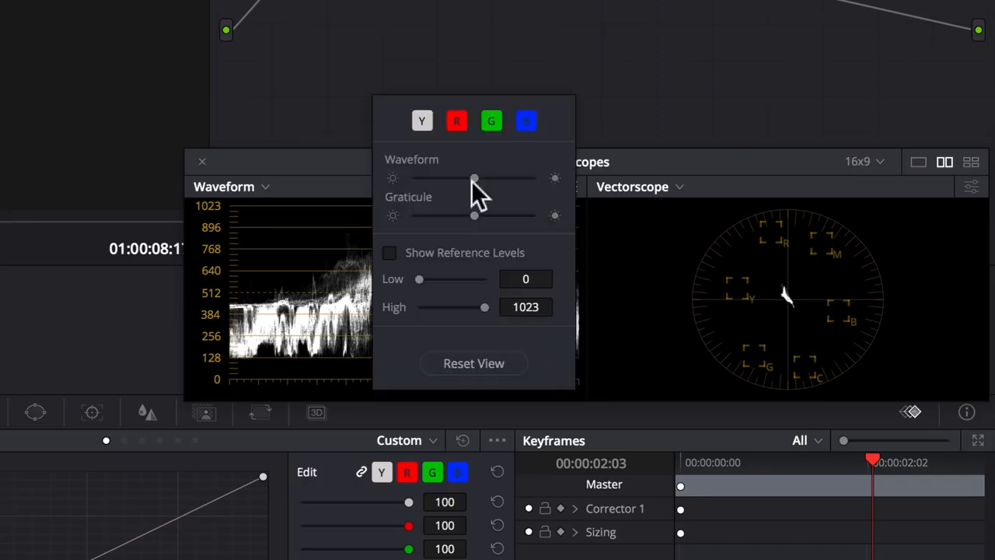
pyautogui.click(421, 120)
pyautogui.click(776, 184)
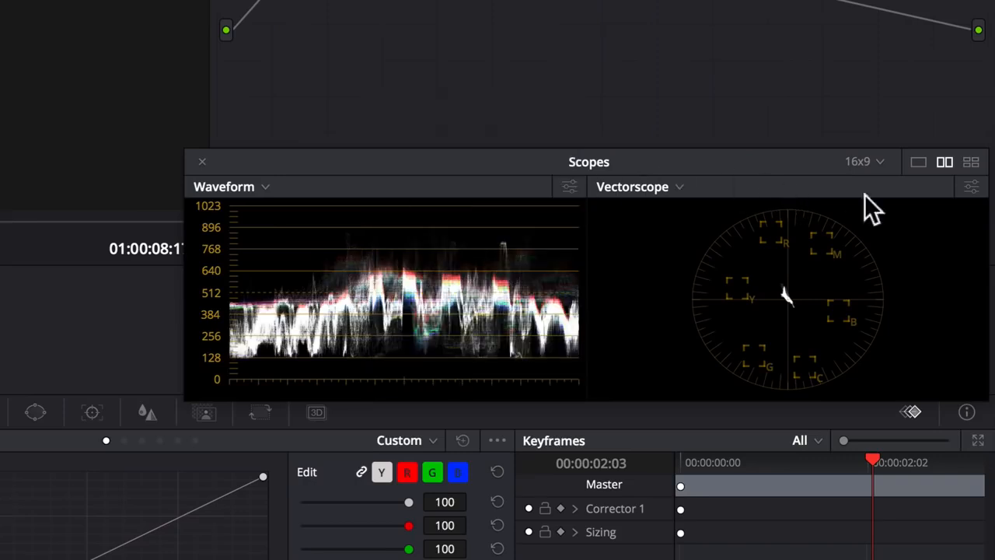
pyautogui.click(972, 187)
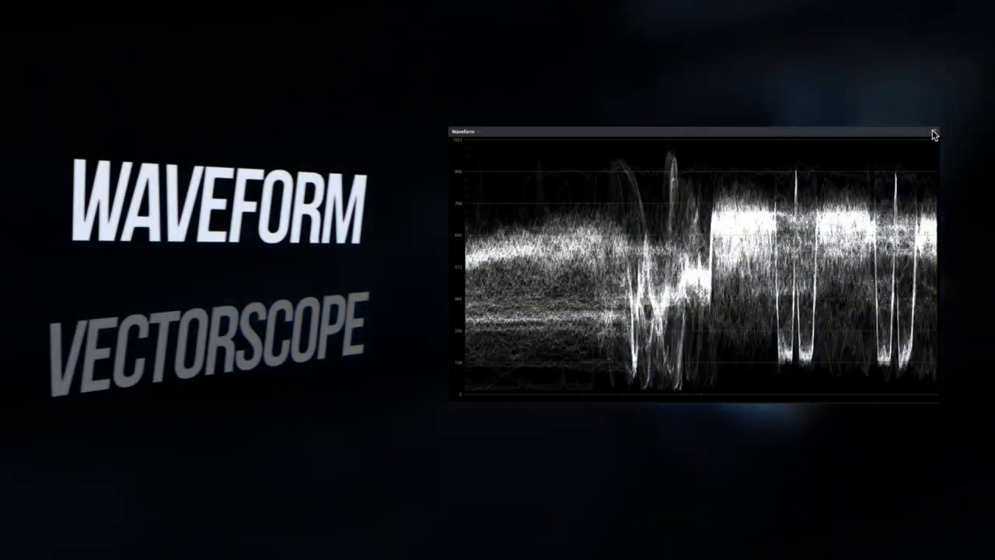
pyautogui.click(933, 133)
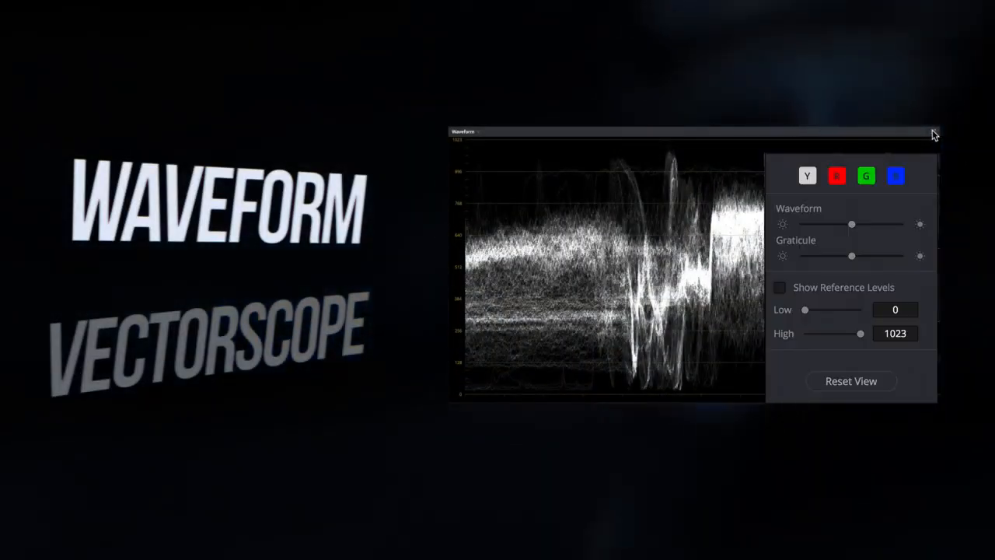
pyautogui.click(805, 175)
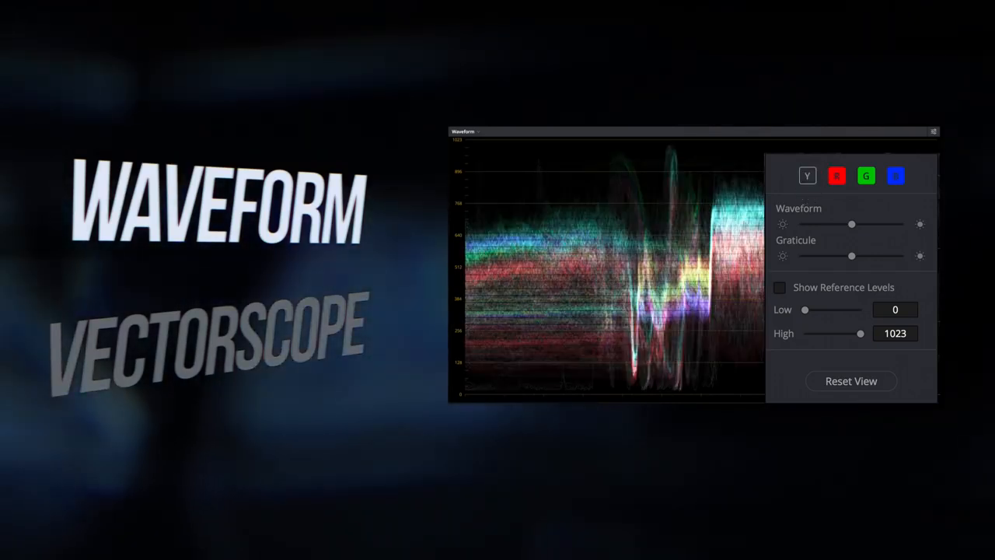
pyautogui.click(891, 134)
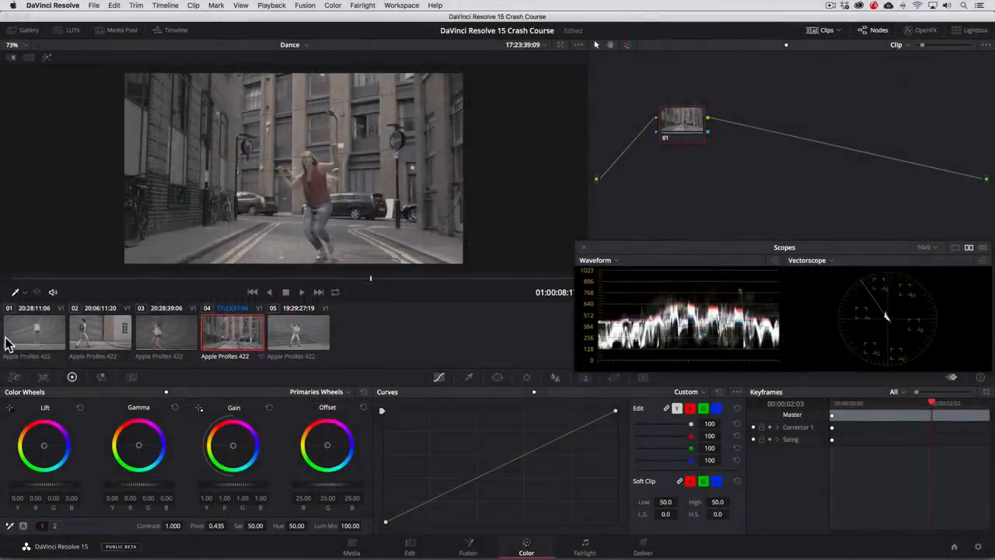
# Select the first clip, scrub to a frame of the woman dancing with raised arms, and lower the master Lift to -0.05.
pyautogui.click(7, 342)
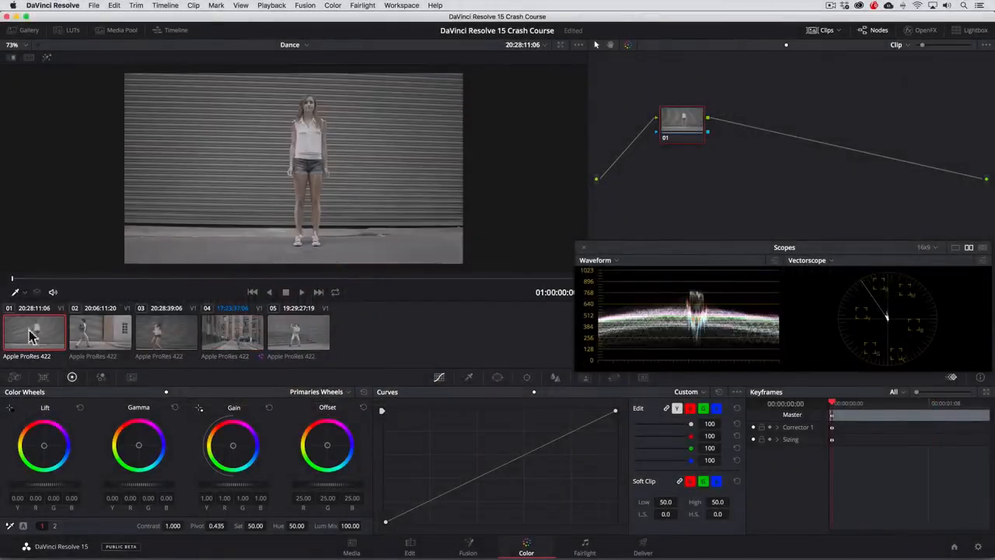
pyautogui.moveTo(48, 284); pyautogui.dragTo(243, 283)
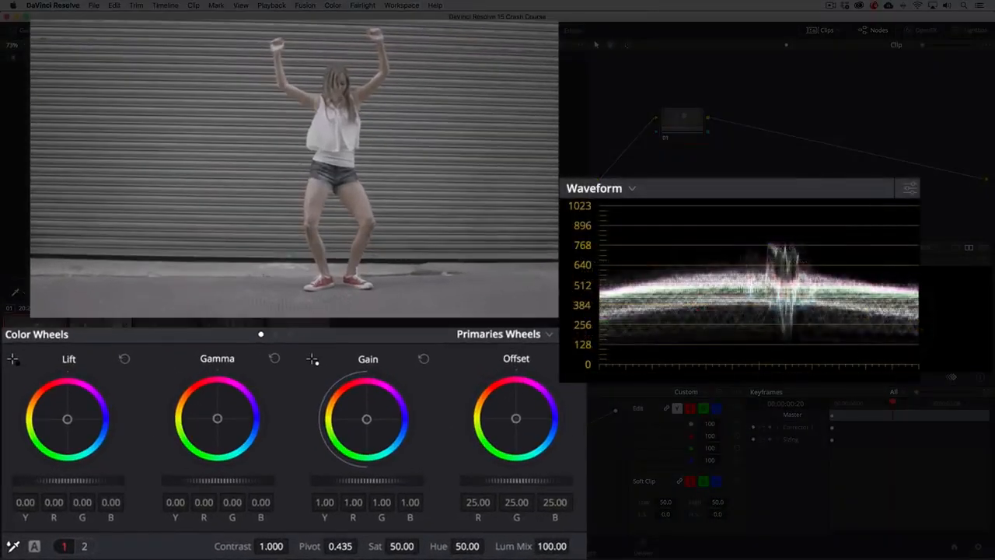
pyautogui.moveTo(106, 480); pyautogui.dragTo(86, 480)
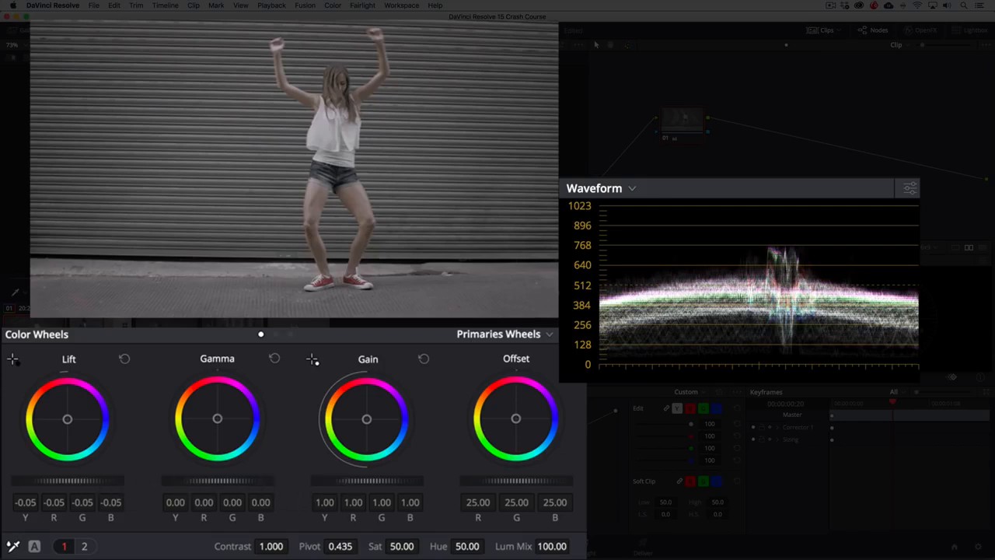
# Raise the first clip's master Gain to 1.28 and lower its master Gamma to -0.14.
pyautogui.moveTo(367, 480)
pyautogui.mouseDown()
pyautogui.moveTo(387, 480)
pyautogui.moveTo(355, 482)
pyautogui.mouseUp()
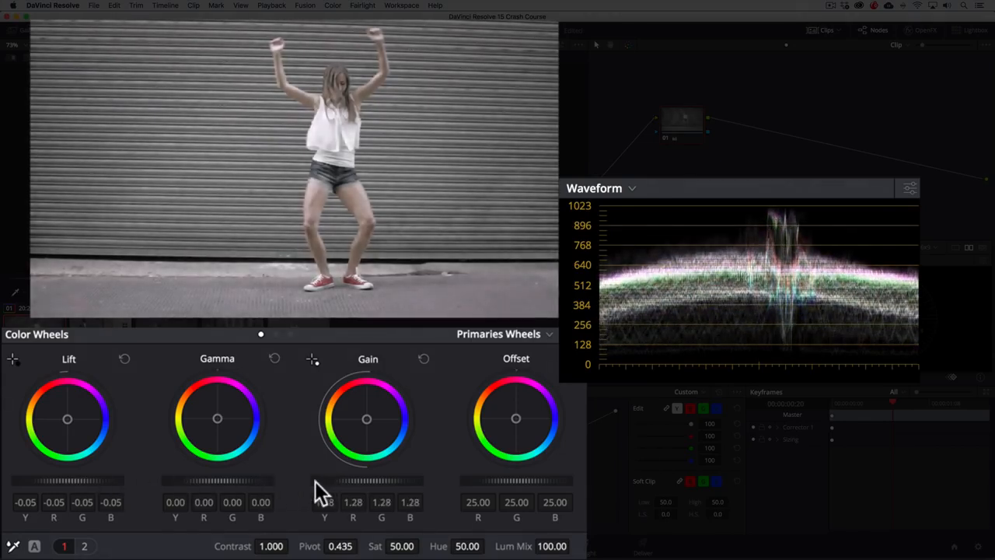
pyautogui.moveTo(261, 477); pyautogui.dragTo(236, 477)
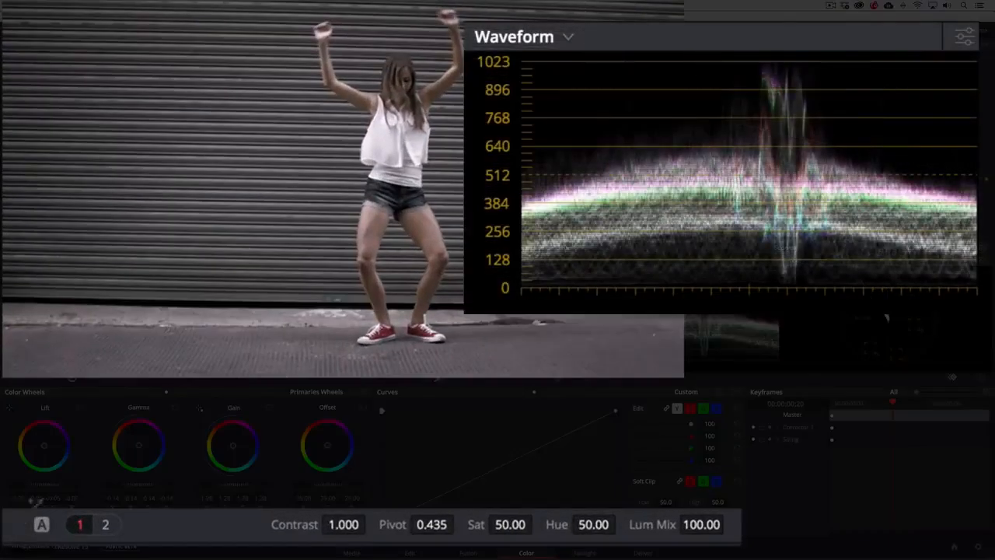
# White-balance the first clip by sampling the woman's white top, and set the saturation to 70.
pyautogui.click(393, 140)
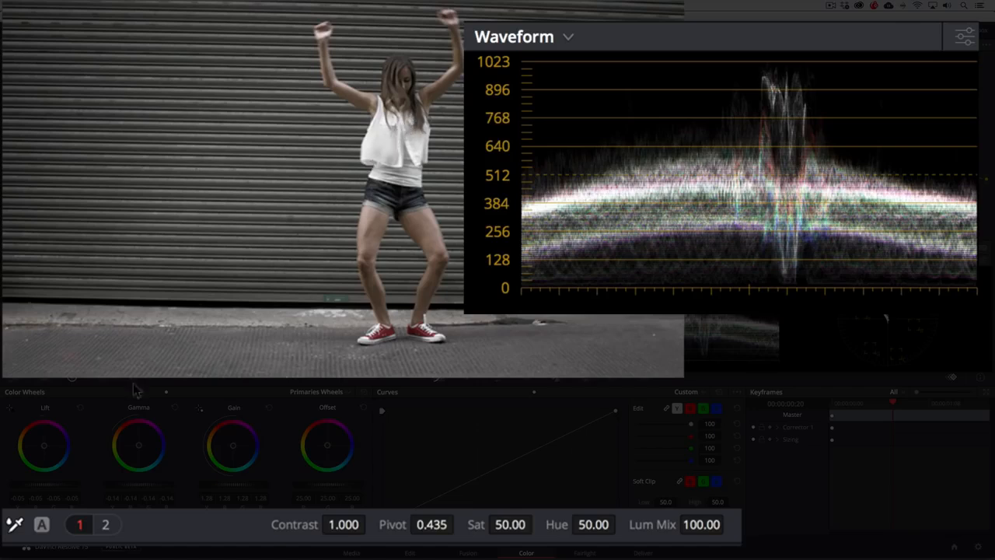
pyautogui.click(108, 525)
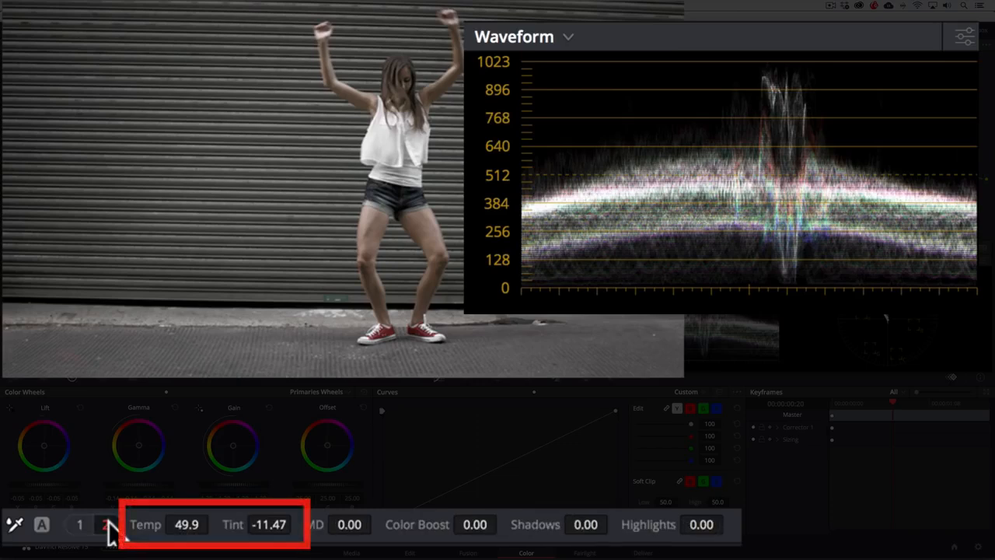
pyautogui.click(78, 525)
pyautogui.moveTo(493, 527); pyautogui.dragTo(583, 524)
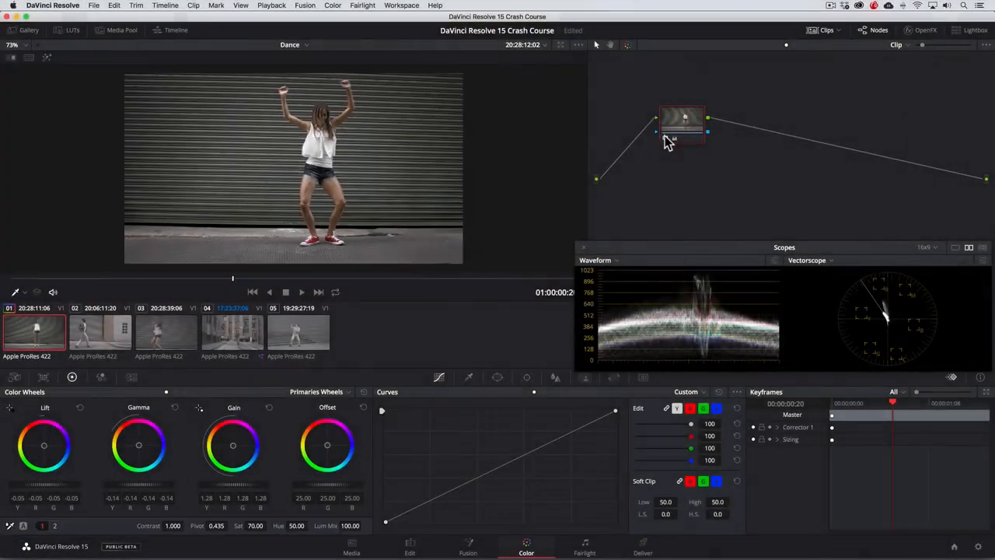
# On a mid-stride frame of the second clip, set master Lift to -0.05, Gain to 1.20 and Gamma to -0.05.
pyautogui.click(114, 334)
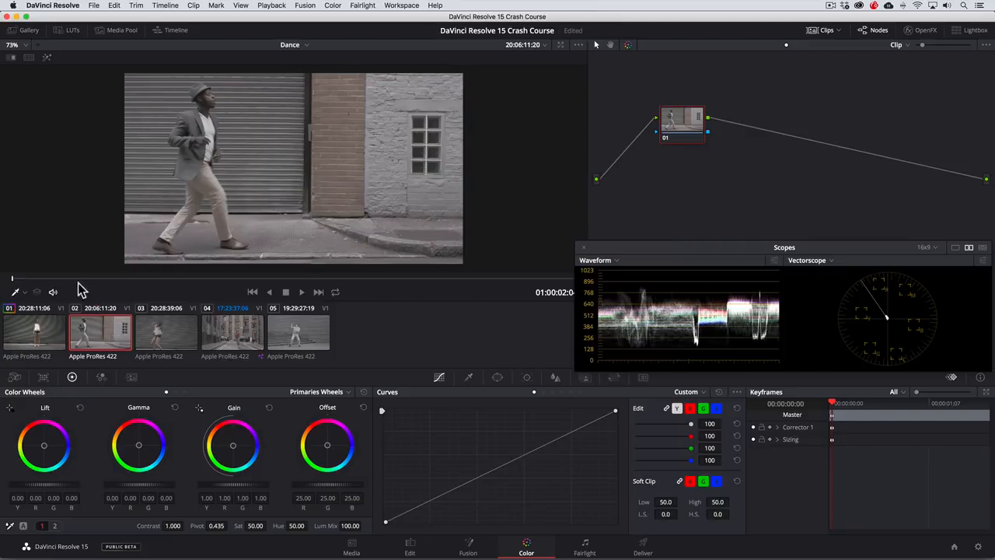
pyautogui.press('space')
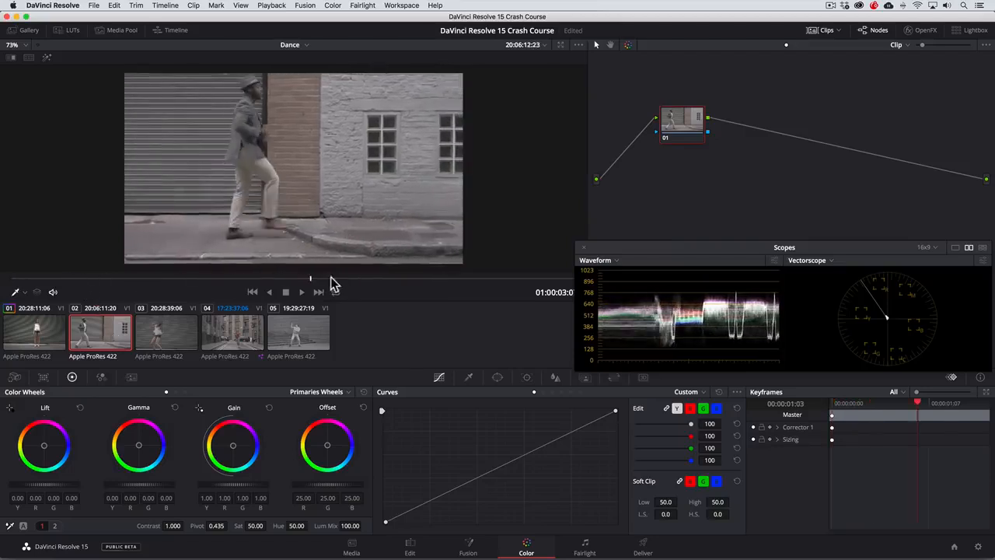
pyautogui.moveTo(416, 283); pyautogui.dragTo(398, 284)
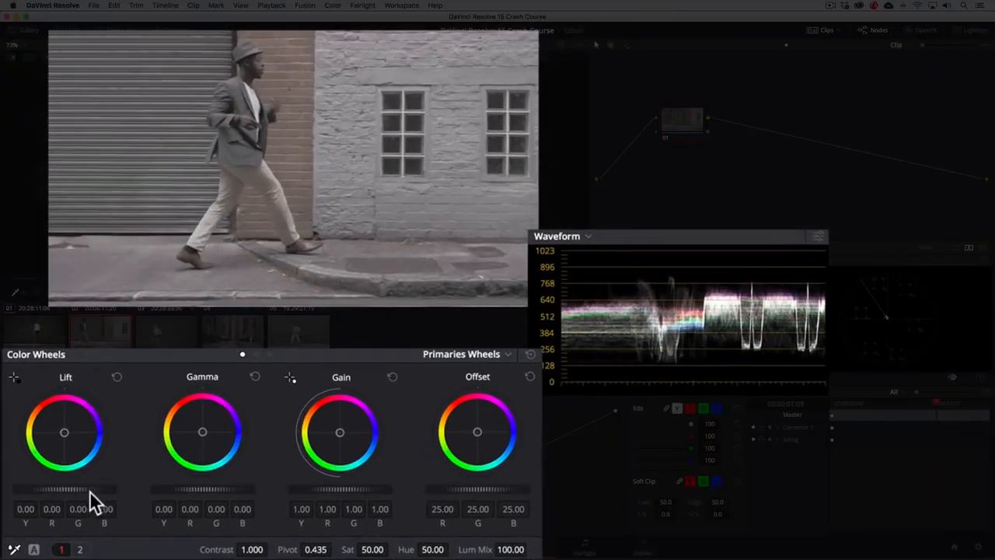
pyautogui.moveTo(111, 489); pyautogui.dragTo(82, 488)
pyautogui.moveTo(306, 498); pyautogui.dragTo(342, 497)
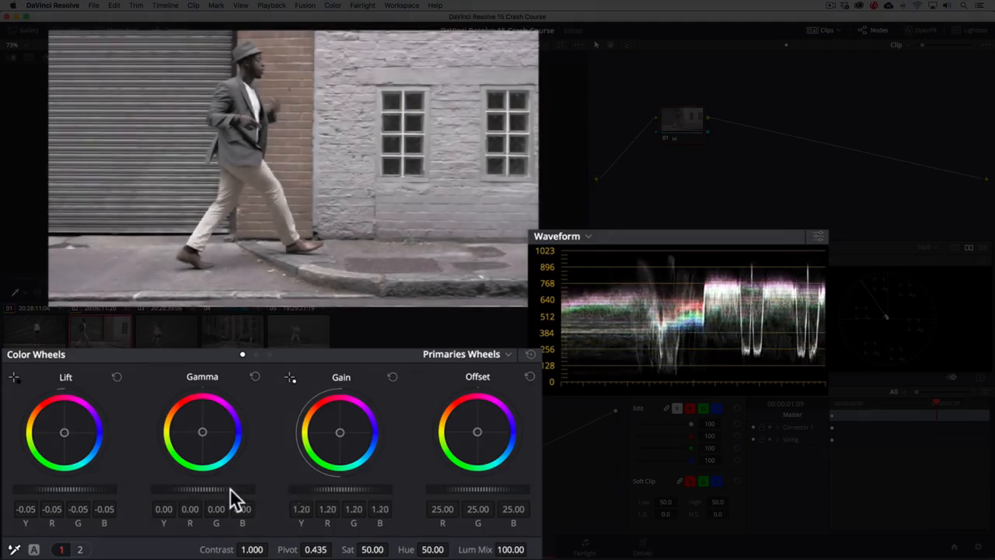
pyautogui.moveTo(233, 496); pyautogui.dragTo(203, 496)
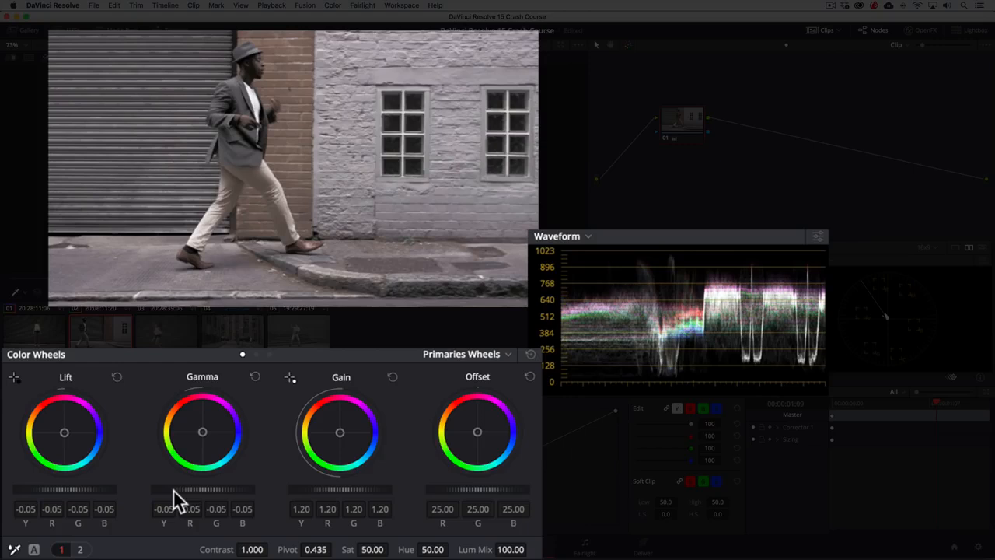
# White-balance the second clip by sampling the white brick wall, and set the saturation to 70.
pyautogui.click(14, 549)
pyautogui.click(395, 75)
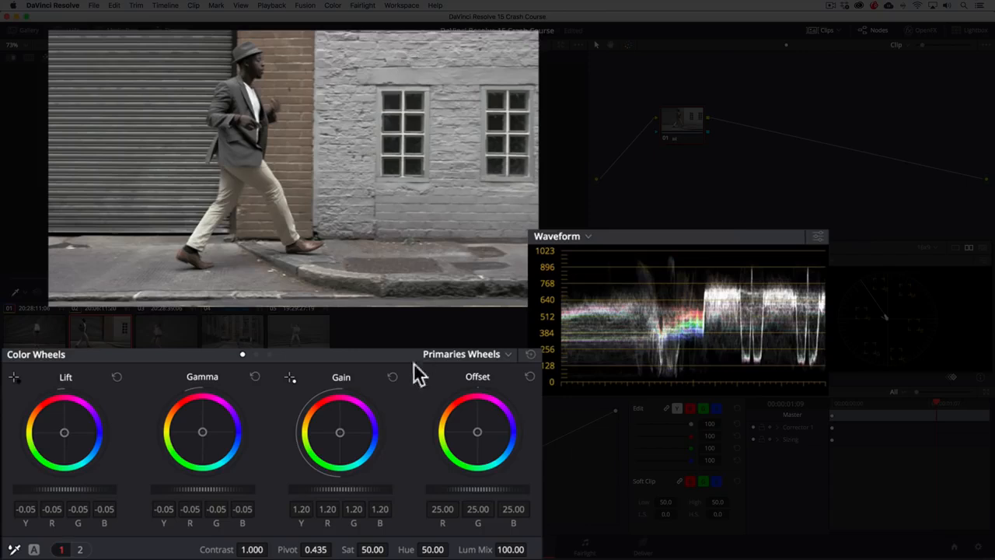
pyautogui.moveTo(363, 552); pyautogui.dragTo(394, 549)
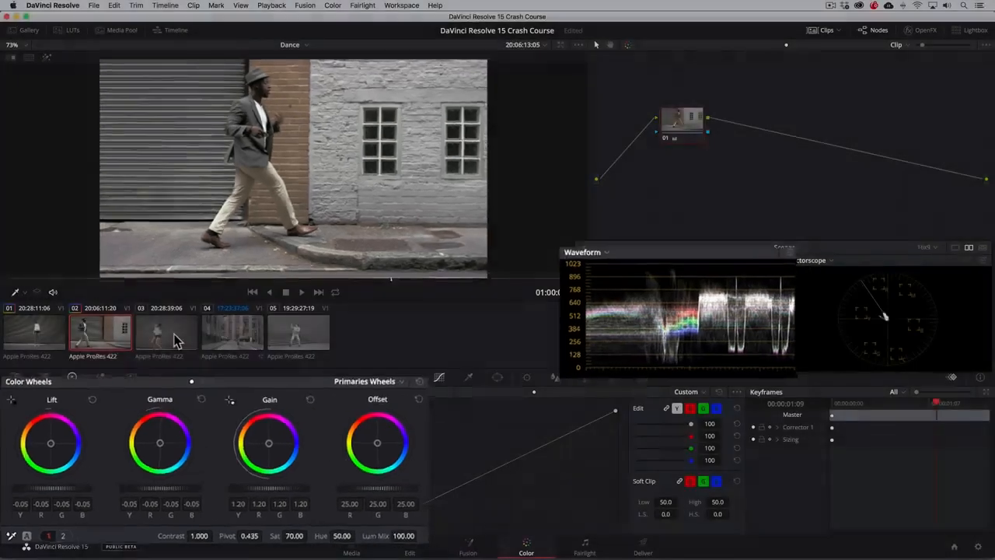
# Play and scrub through the third clip to review the woman dancing in front of the shutter.
pyautogui.click(175, 336)
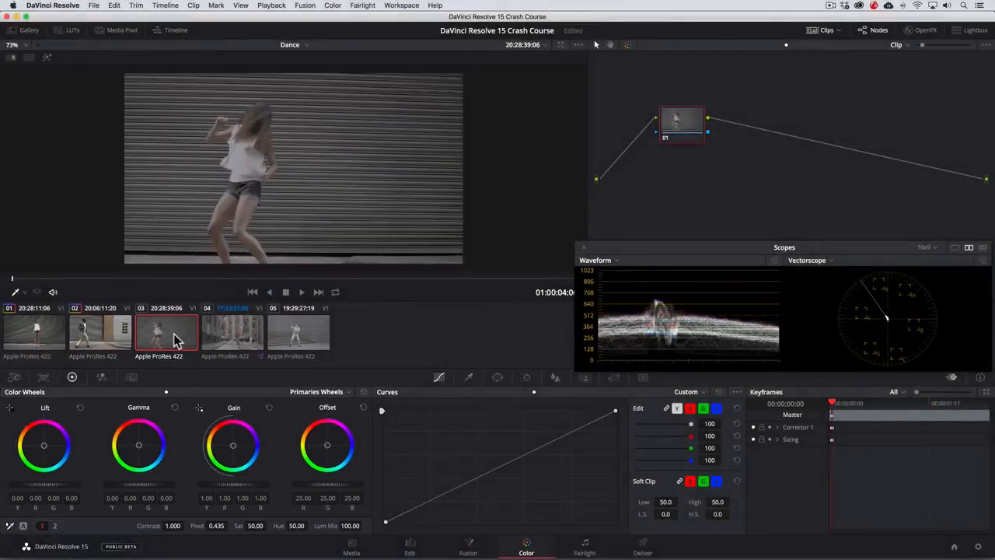
pyautogui.press('space')
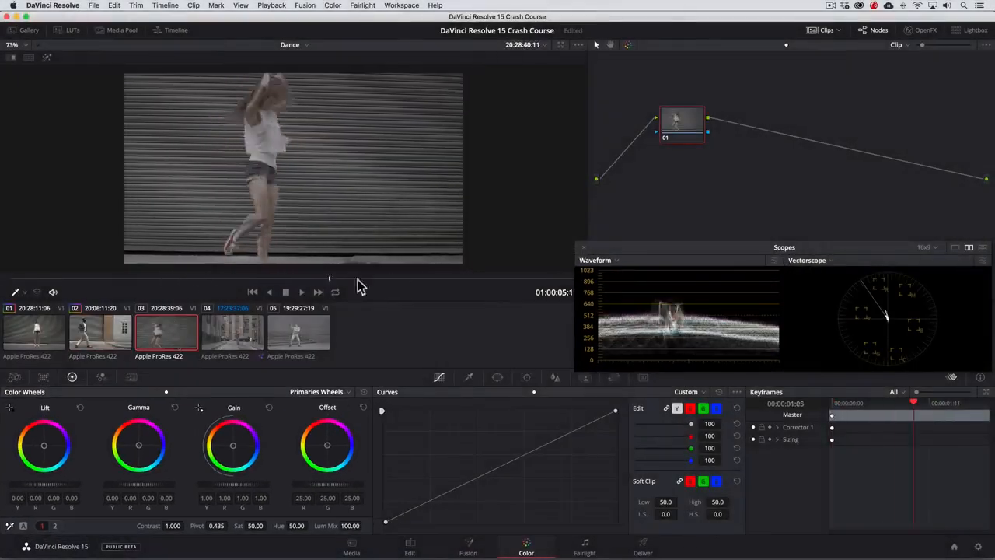
pyautogui.moveTo(358, 279); pyautogui.dragTo(288, 278)
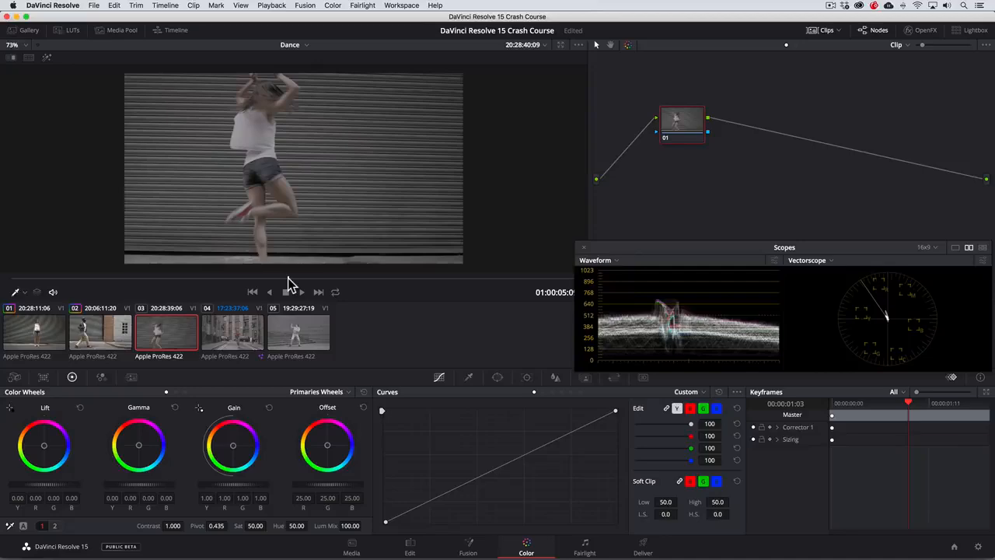
# Open the Gallery and grab a still of the graded first clip.
pyautogui.click(35, 333)
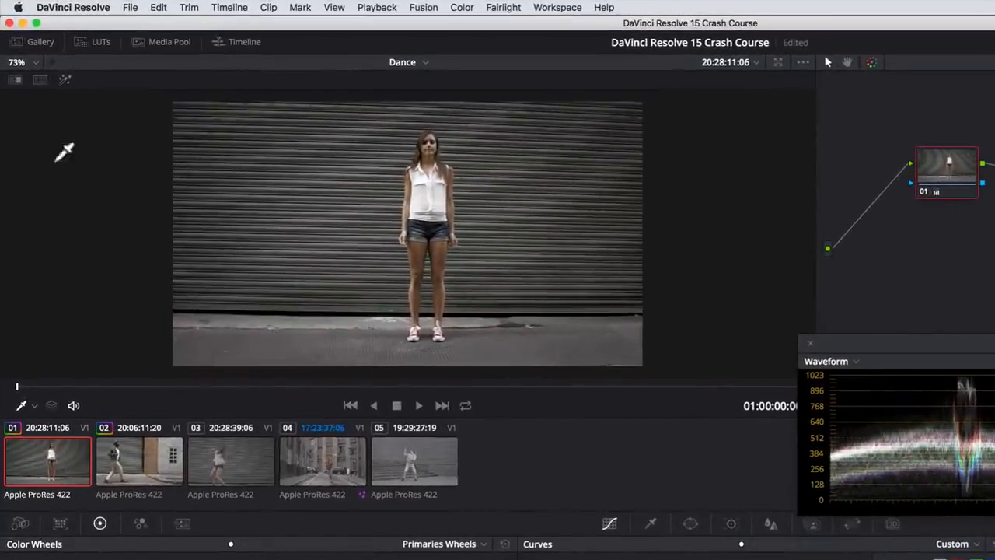
pyautogui.click(35, 38)
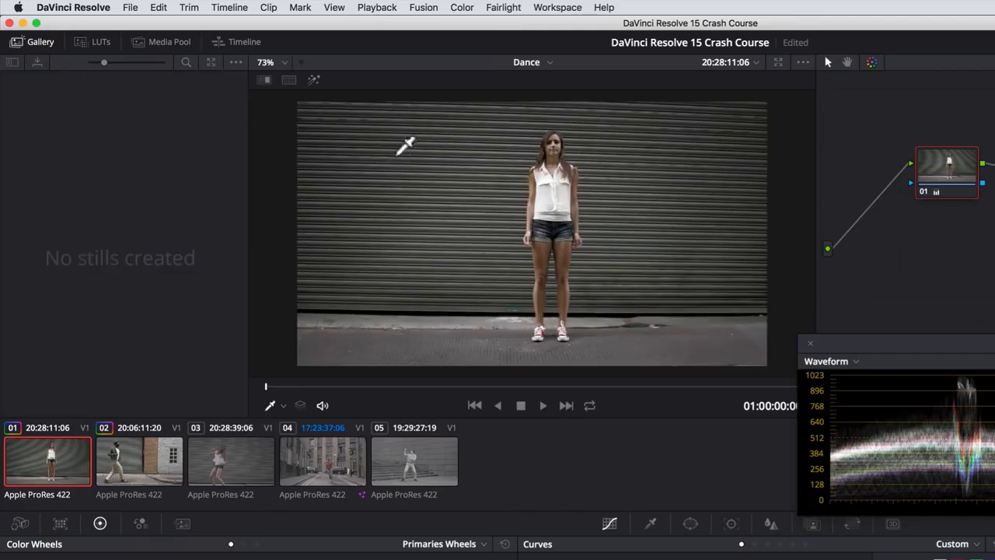
pyautogui.rightClick(410, 174)
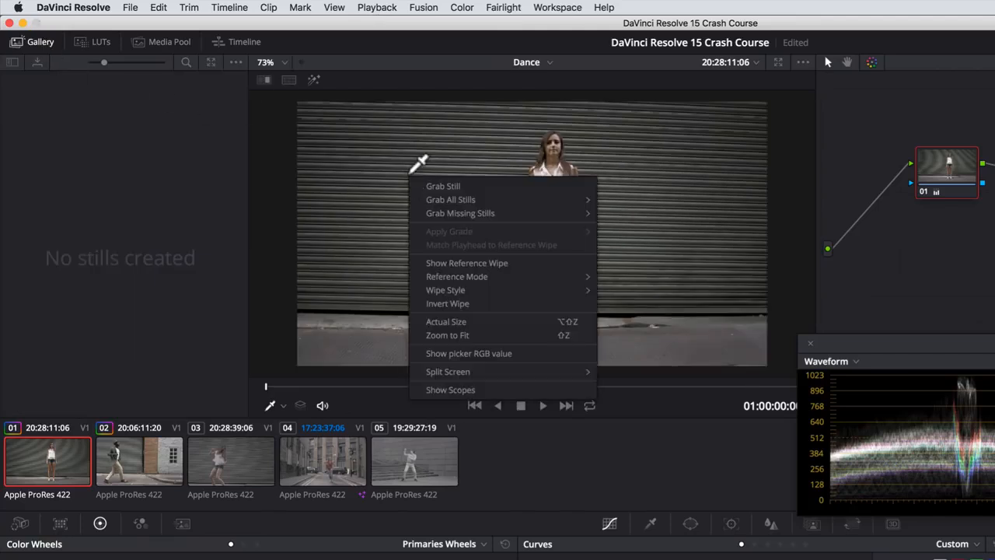
pyautogui.click(428, 186)
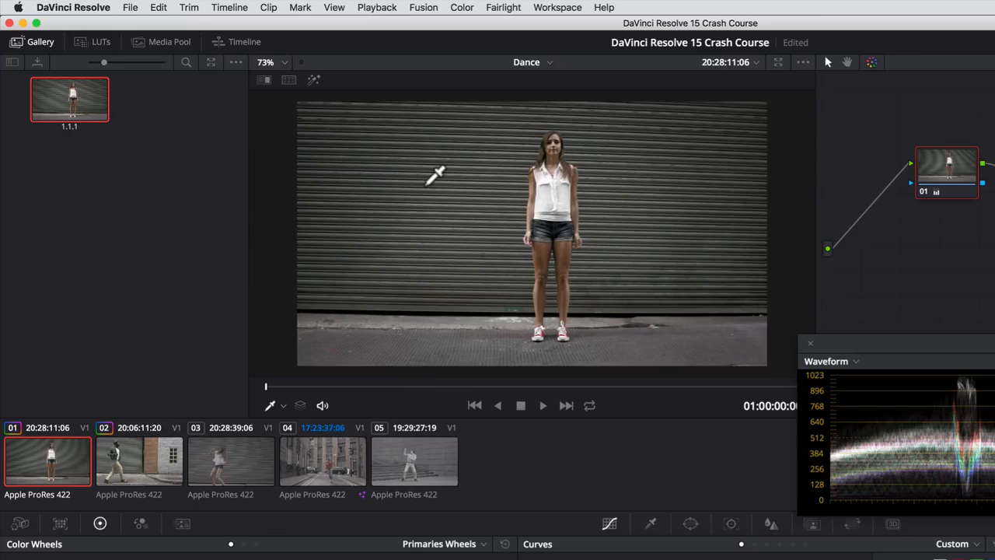
# Apply the grade of the saved still to the third clip, and scrub the clip to 20:28:39:17.
pyautogui.click(240, 453)
pyautogui.moveTo(316, 386); pyautogui.dragTo(558, 388)
pyautogui.rightClick(80, 112)
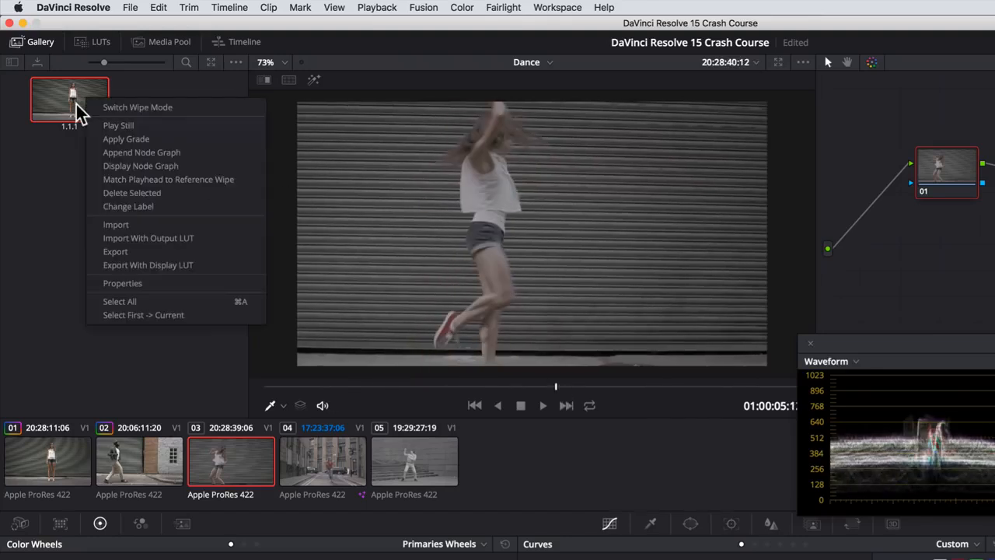
pyautogui.click(124, 139)
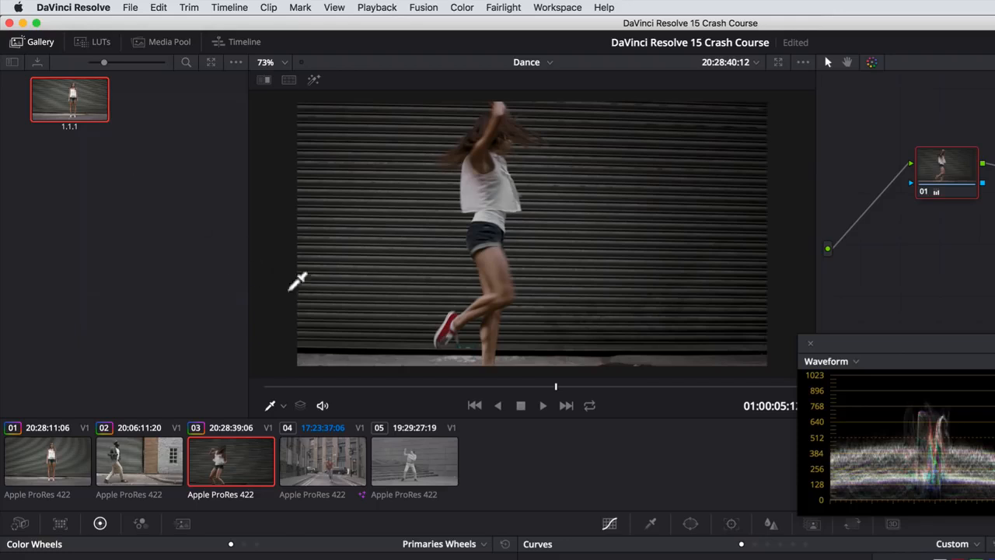
pyautogui.click(449, 386)
pyautogui.moveTo(459, 394); pyautogui.dragTo(371, 392)
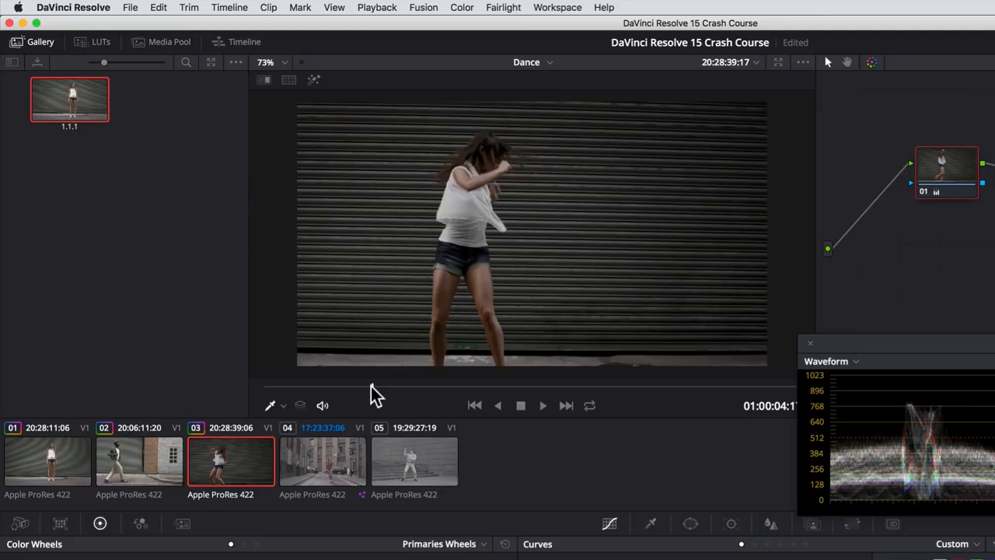
# Turn on the split screen in Selected Clips mode and compare the first clip with the third.
pyautogui.click(288, 81)
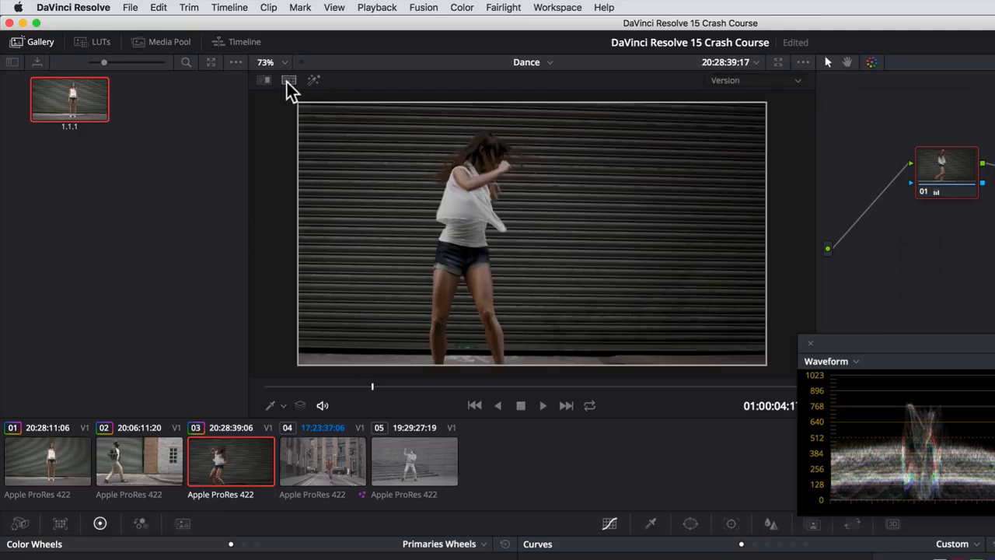
pyautogui.click(799, 82)
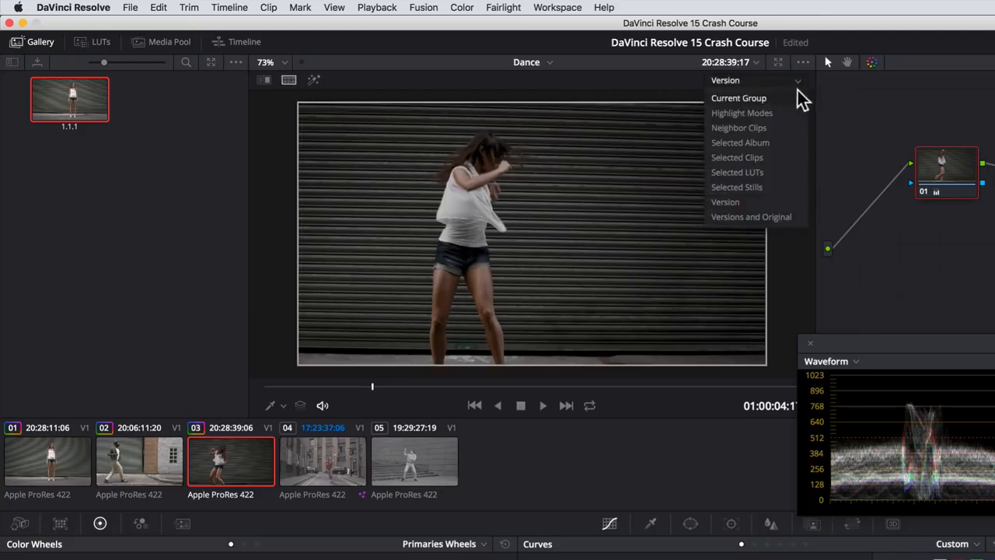
pyautogui.click(776, 158)
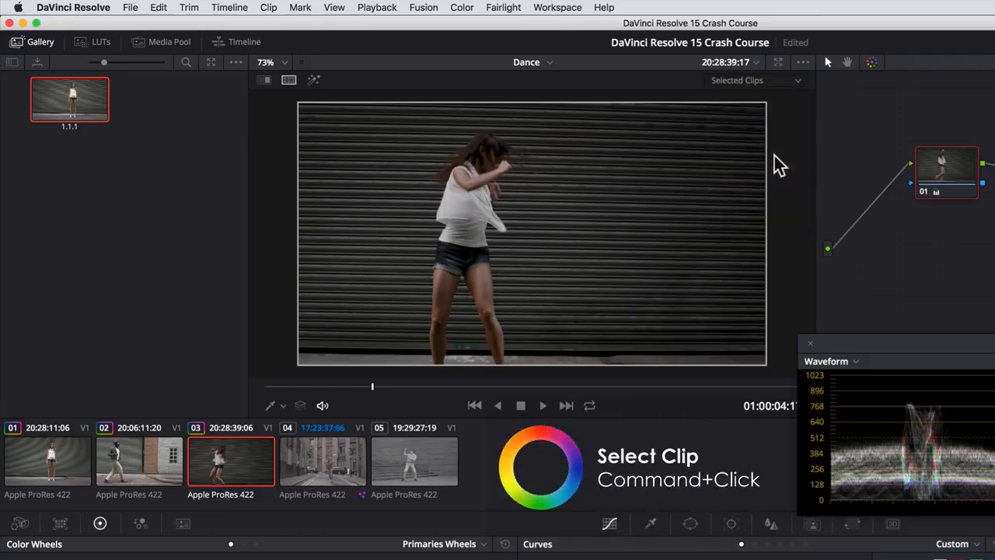
pyautogui.keyDown('super'); pyautogui.click(57, 476); pyautogui.keyUp('super')
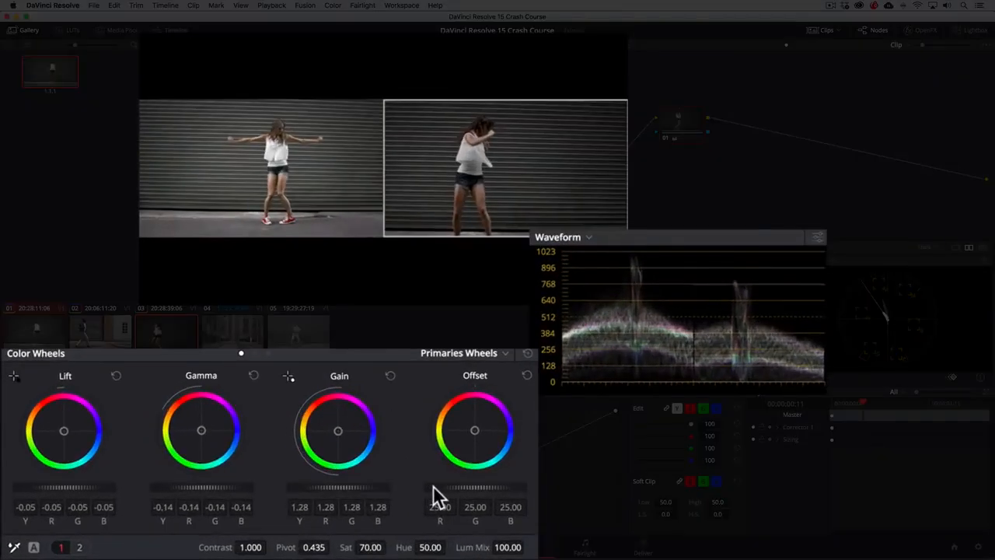
# Raise the third clip's master Offset to 39.95 and increase its colour temperature to match the first clip.
pyautogui.moveTo(433, 485); pyautogui.dragTo(525, 487)
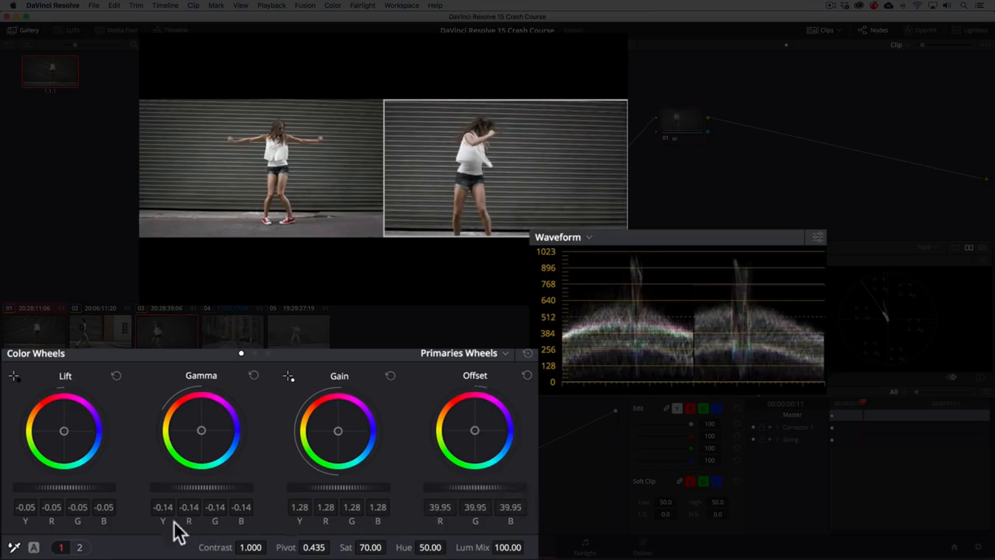
pyautogui.click(80, 547)
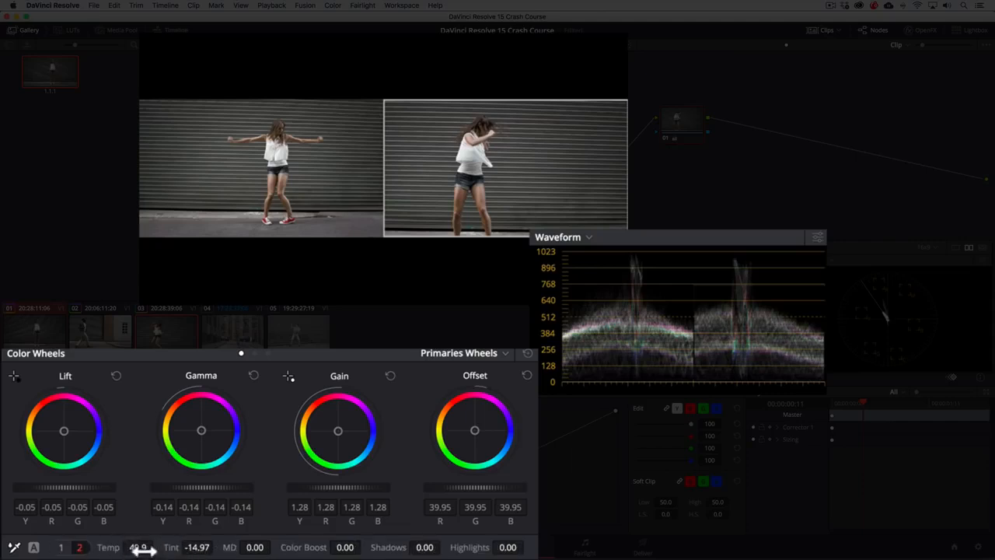
pyautogui.moveTo(158, 546); pyautogui.dragTo(144, 550)
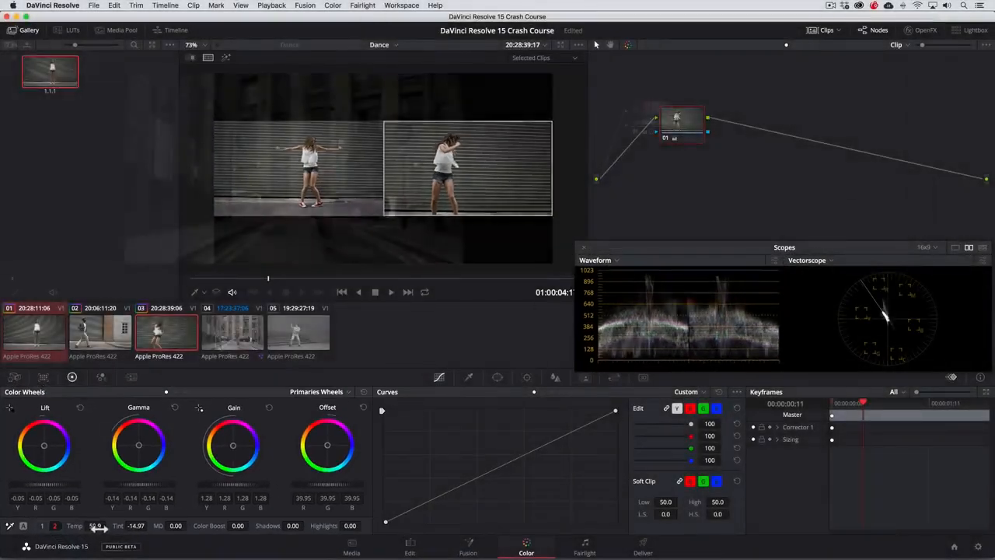
# Select the fourth clip and add a serial node after its first correction node.
pyautogui.click(218, 340)
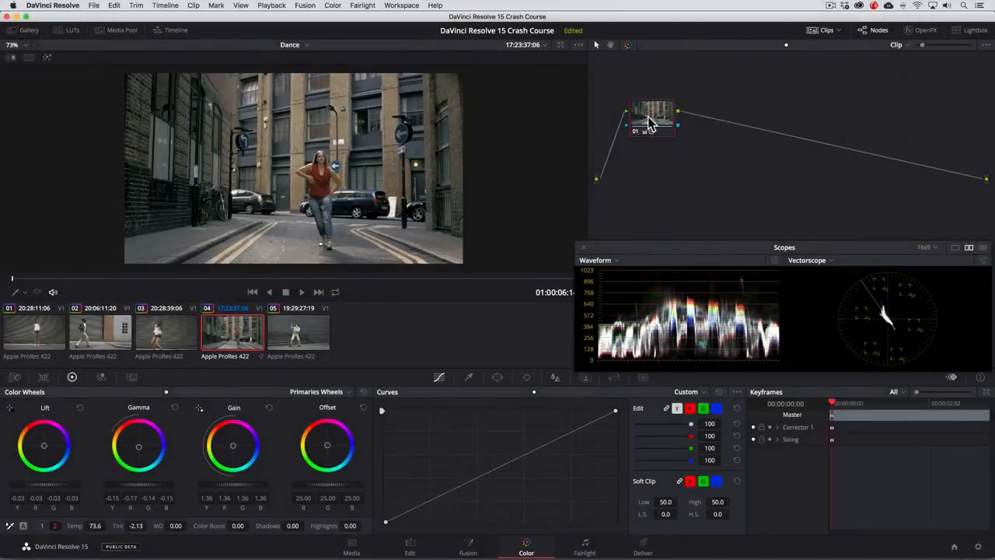
pyautogui.rightClick(652, 124)
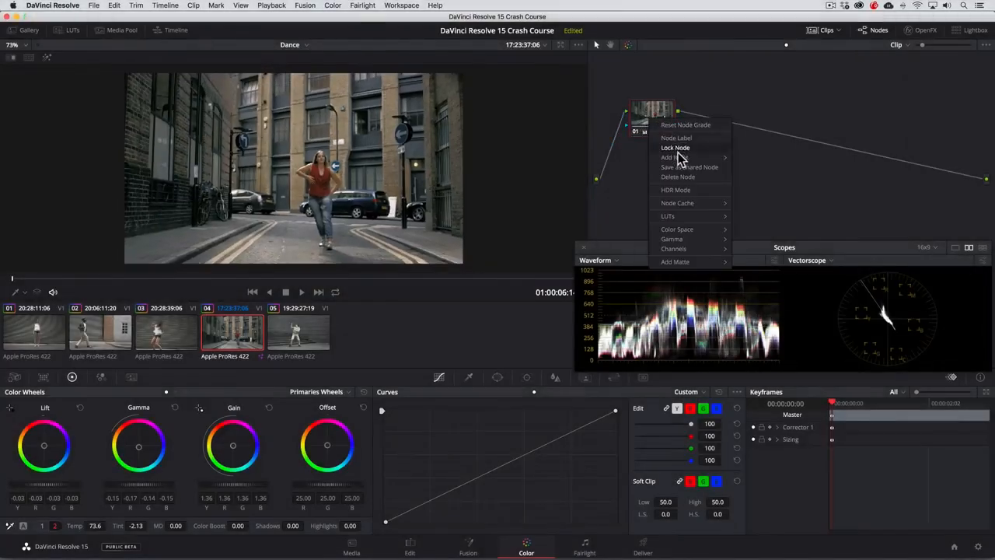
pyautogui.moveTo(716, 158)
pyautogui.click(747, 160)
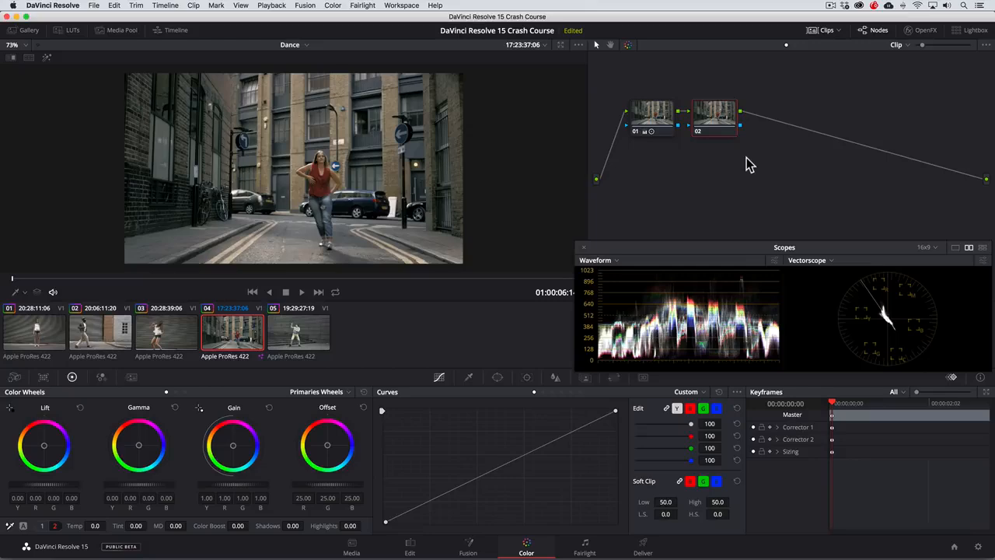
# Shift the orange hues slightly upward on the second node's Hue Vs Hue curve, and disable the node to compare.
pyautogui.click(541, 391)
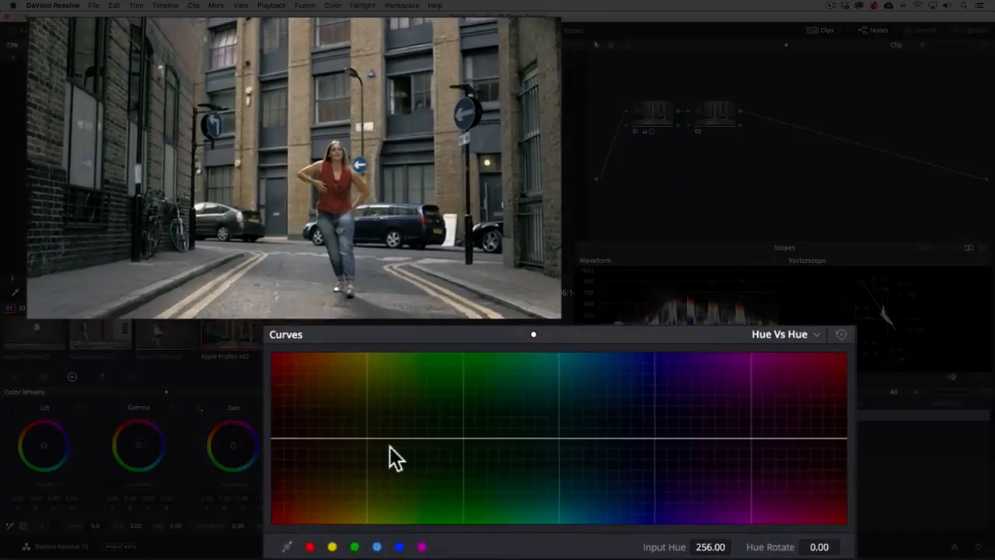
pyautogui.click(360, 438)
pyautogui.click(311, 437)
pyautogui.moveTo(329, 438); pyautogui.dragTo(332, 431)
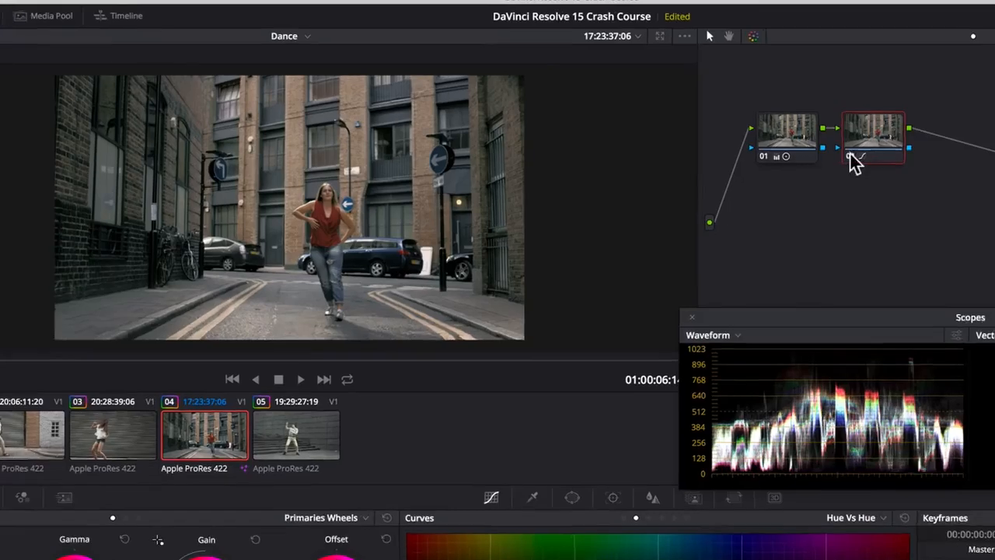
pyautogui.click(852, 155)
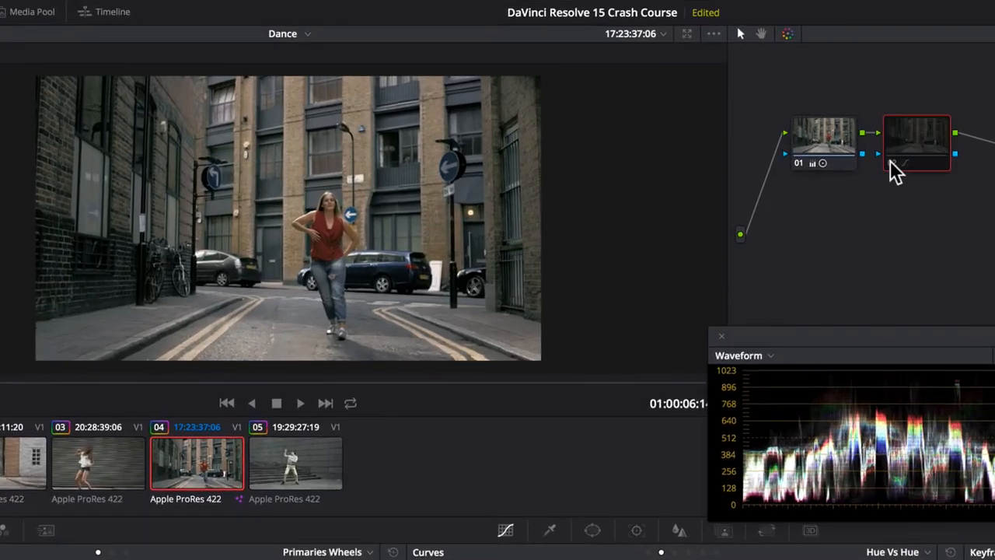
# Re-enable the fourth clip's second node and toggle it once more to compare the hue shift, leaving it enabled.
pyautogui.click(891, 163)
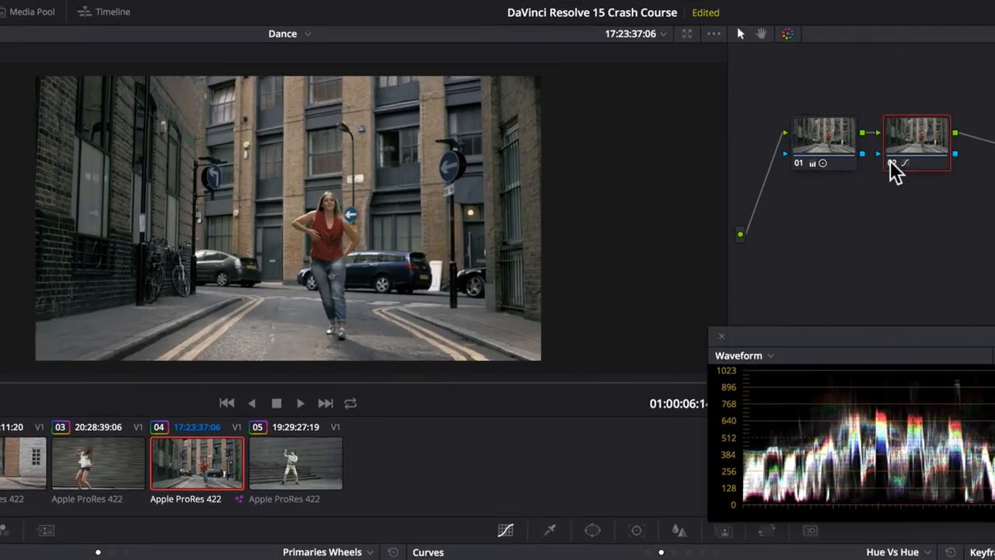
pyautogui.click(891, 164)
pyautogui.click(891, 163)
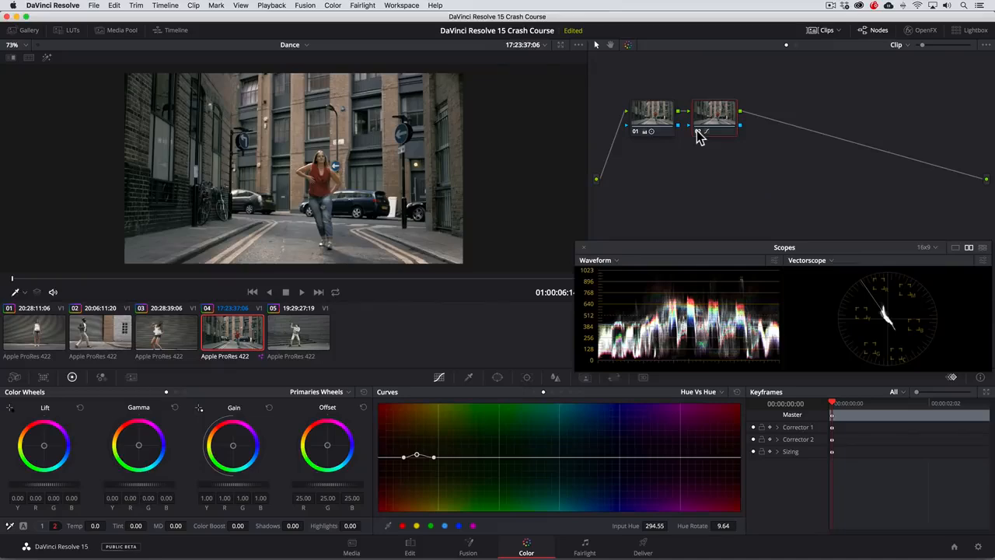
# Draw a four-point curve window on the second node around the brick building behind the dancer, extending its upper corners beyond the frame.
pyautogui.click(497, 377)
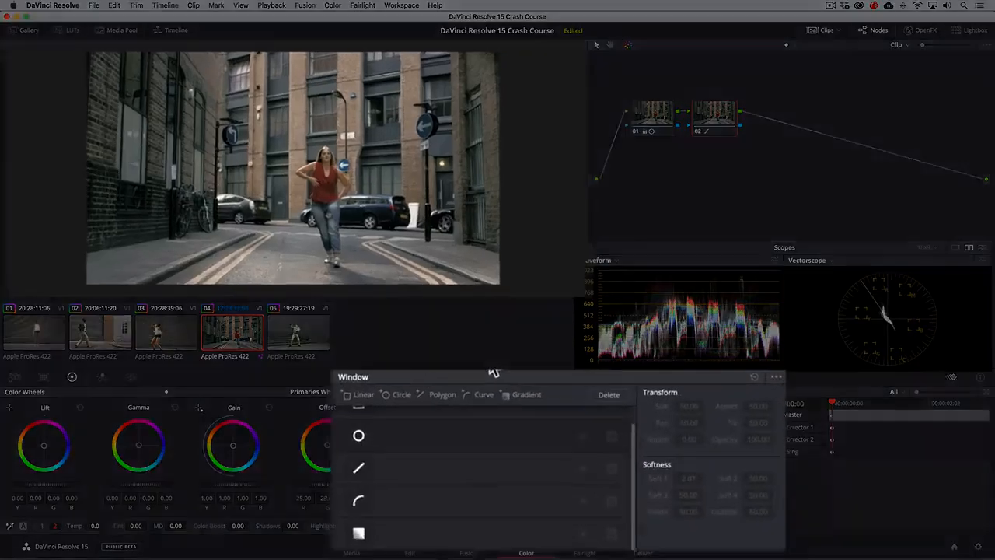
pyautogui.click(344, 504)
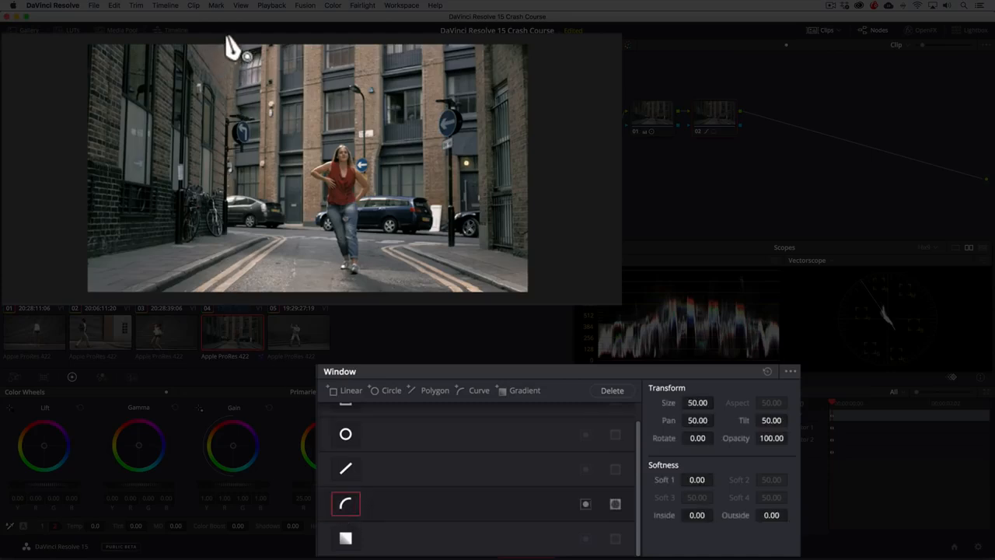
pyautogui.click(226, 36)
pyautogui.click(227, 225)
pyautogui.click(479, 237)
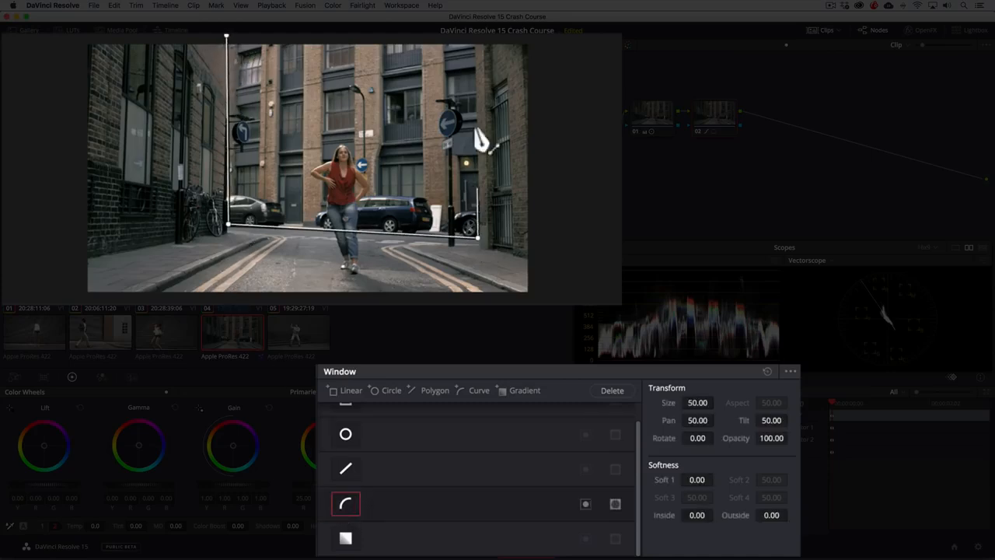
pyautogui.click(477, 35)
pyautogui.scroll(-1, 476, 35)
pyautogui.click(234, 49)
pyautogui.moveTo(234, 48); pyautogui.dragTo(233, 40)
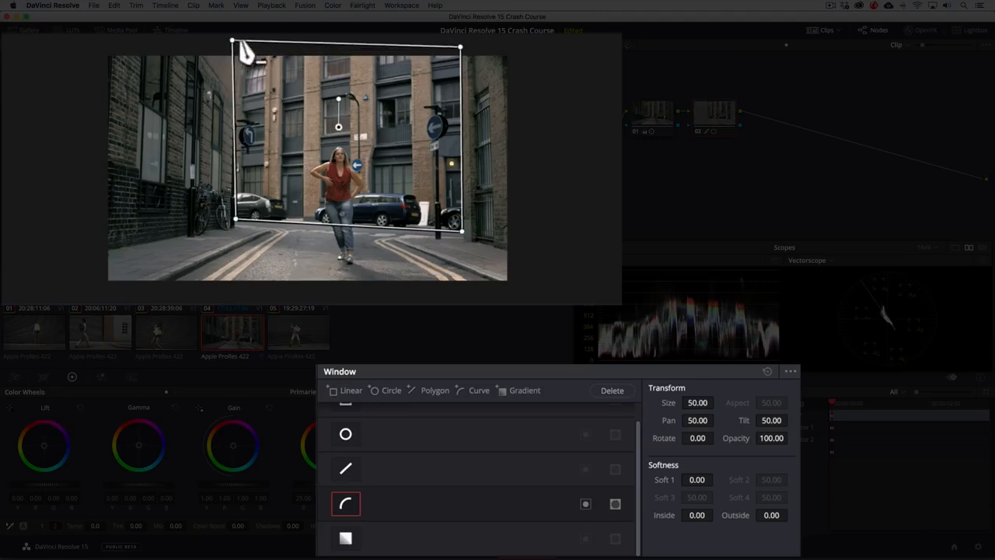
pyautogui.moveTo(460, 47); pyautogui.dragTo(461, 38)
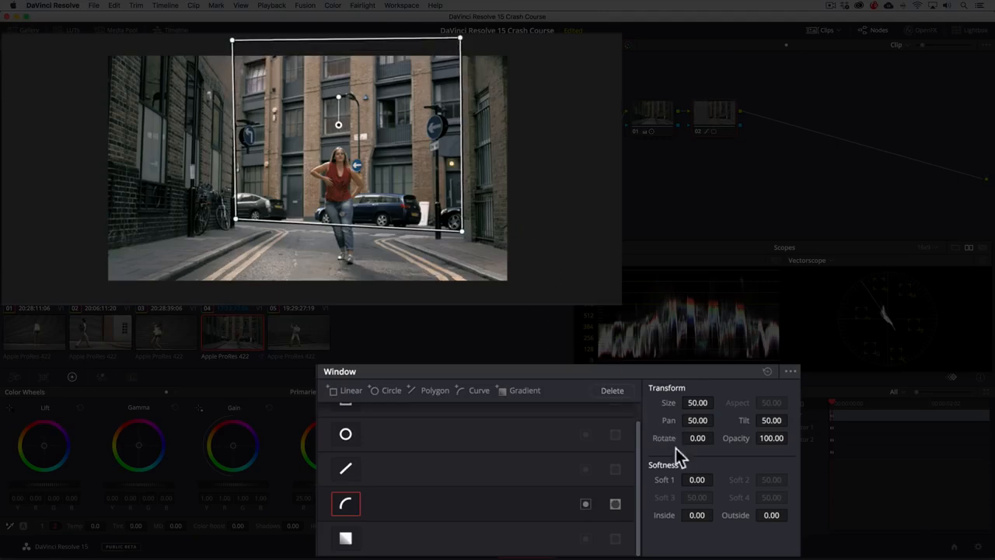
# Soften the curve window's edge with Soft 1 at 0.62 and Inside at 0.40.
pyautogui.moveTo(700, 480); pyautogui.dragTo(717, 479)
pyautogui.moveTo(695, 513); pyautogui.dragTo(715, 514)
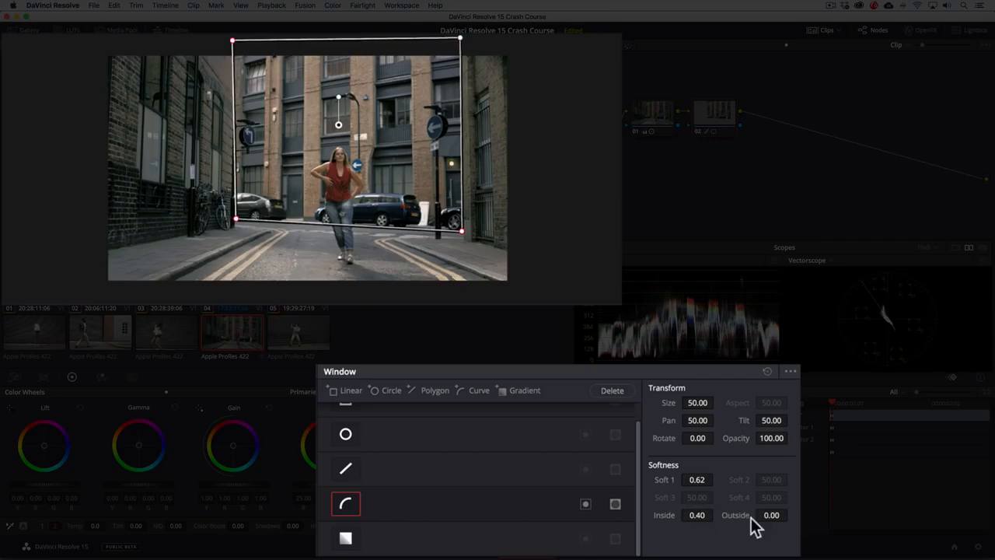
pyautogui.moveTo(788, 516); pyautogui.dragTo(792, 515)
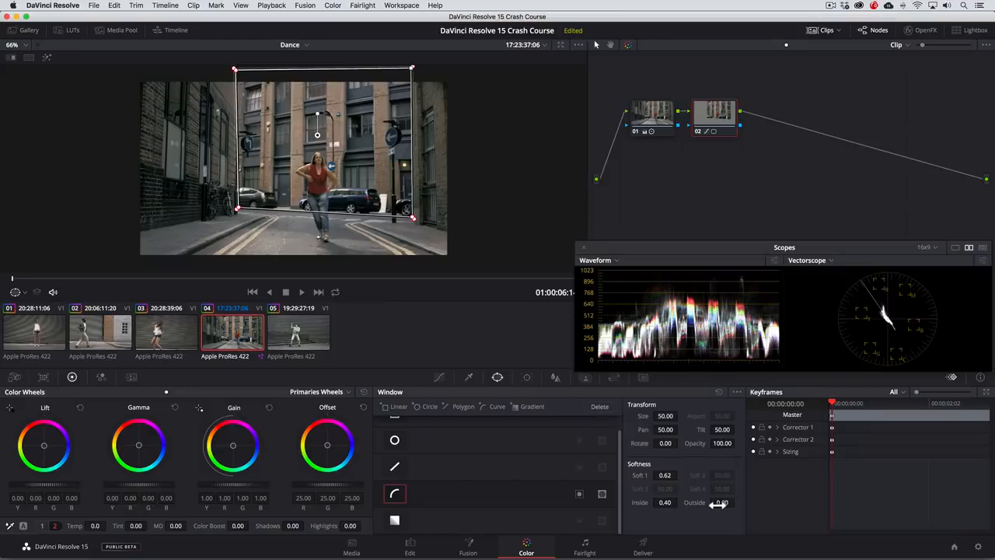
# Check the window in looped playback, track it forward through the fourth clip, and return to the hue curve with looping off.
pyautogui.click(335, 292)
pyautogui.click(303, 293)
pyautogui.click(526, 378)
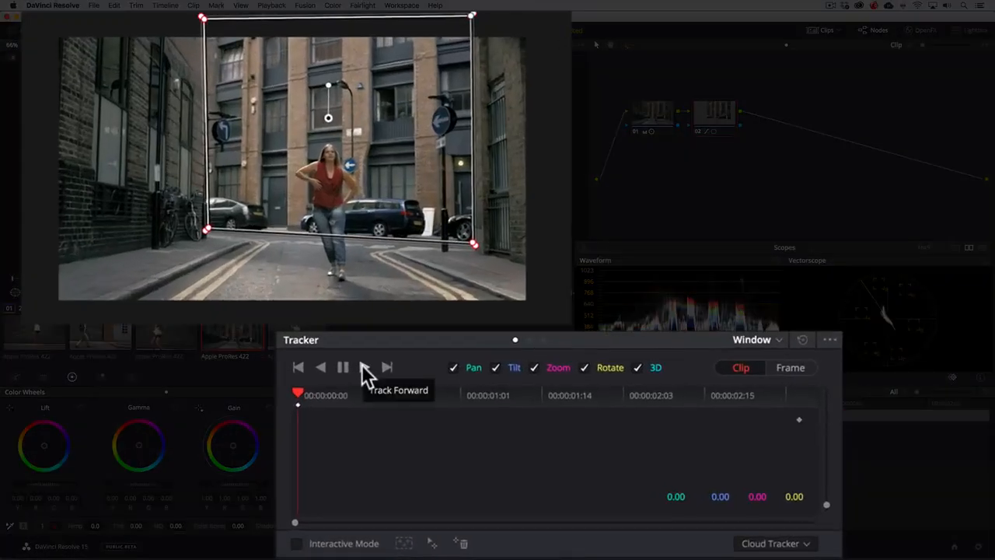
pyautogui.click(363, 370)
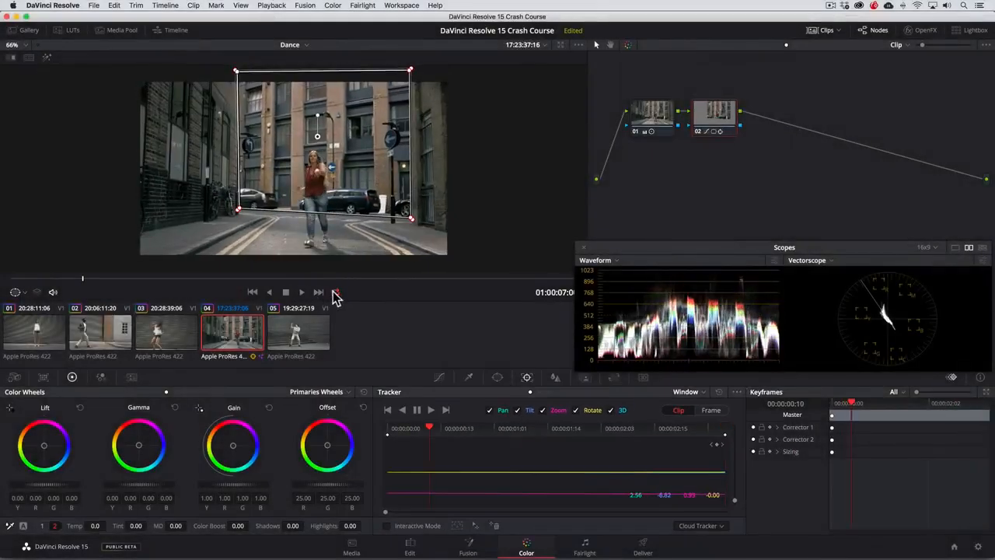
pyautogui.click(335, 293)
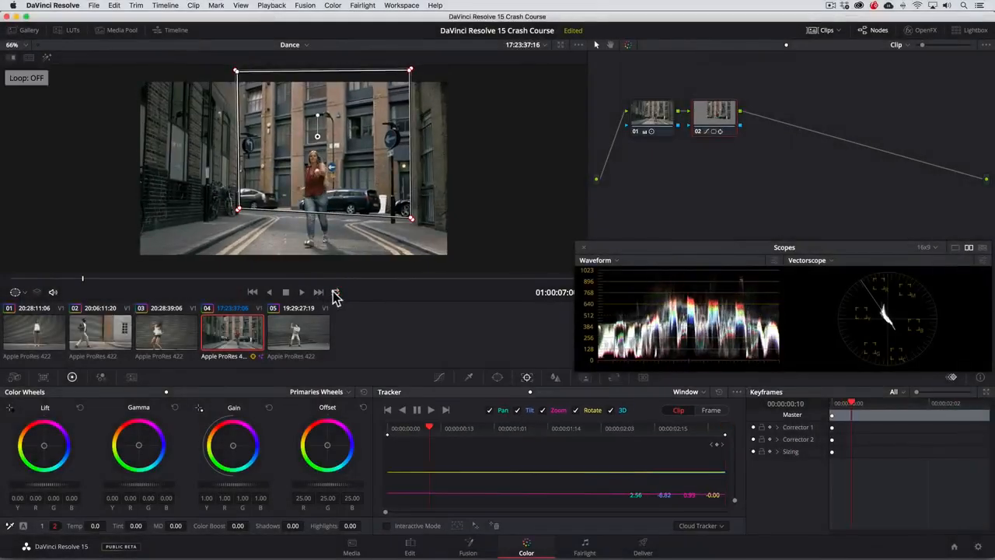
pyautogui.click(438, 377)
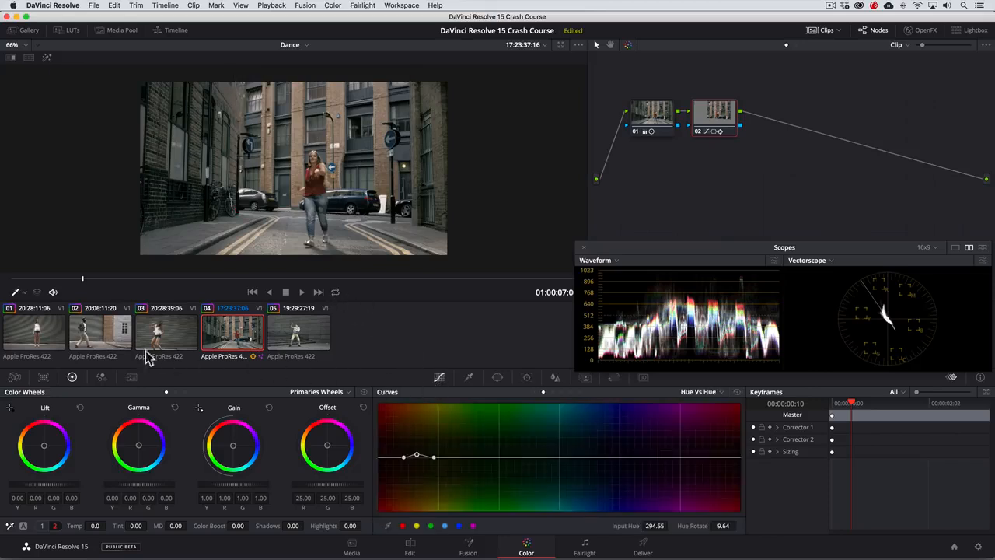
# Go to a frame of the first clip showing the red shoes clearly, and add a serial node after its correction node.
pyautogui.click(47, 336)
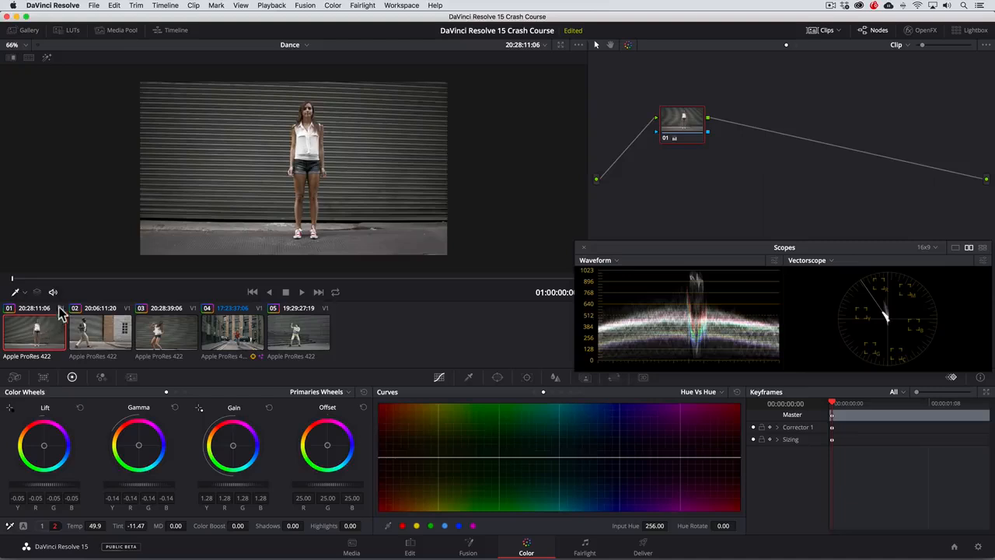
pyautogui.press('space')
pyautogui.moveTo(174, 285); pyautogui.dragTo(143, 285)
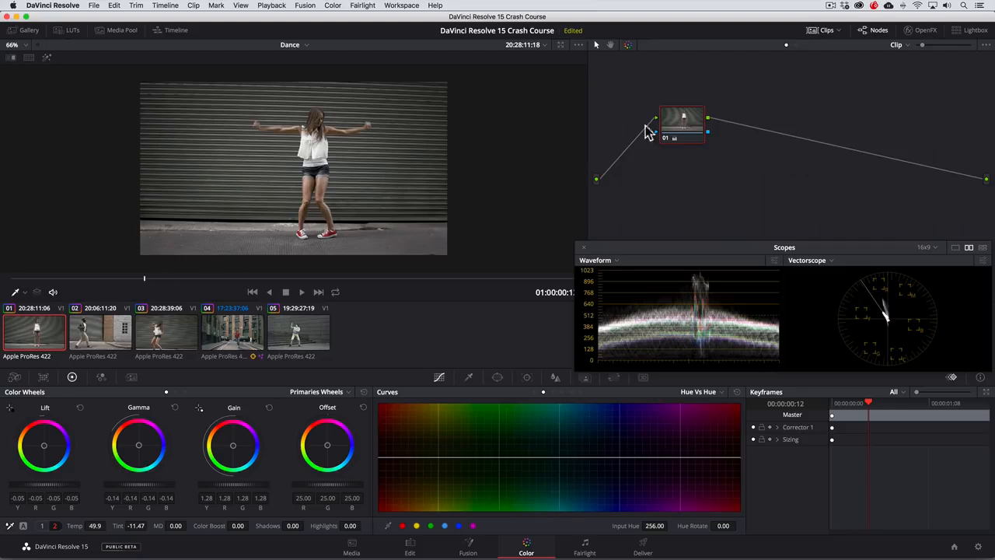
pyautogui.rightClick(698, 129)
pyautogui.moveTo(748, 167)
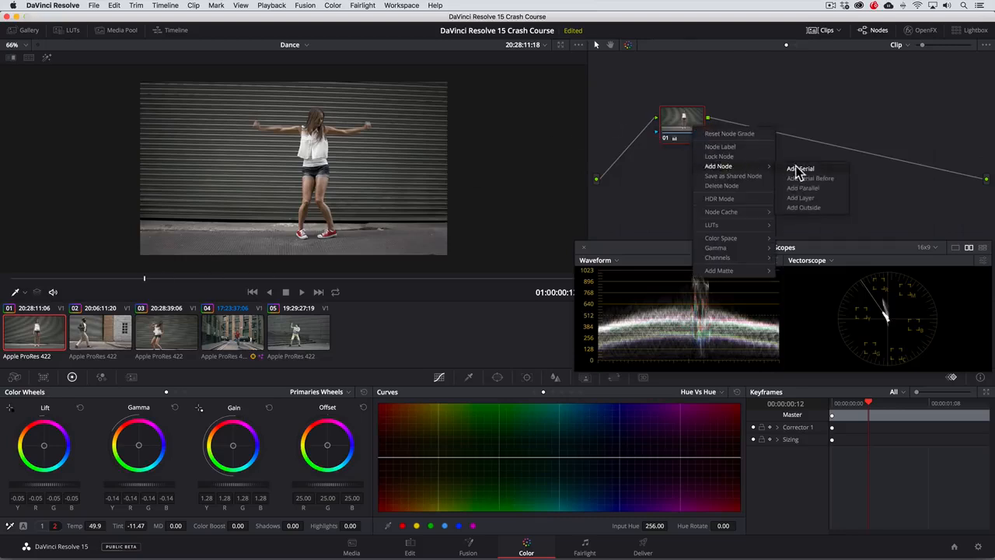
pyautogui.click(796, 167)
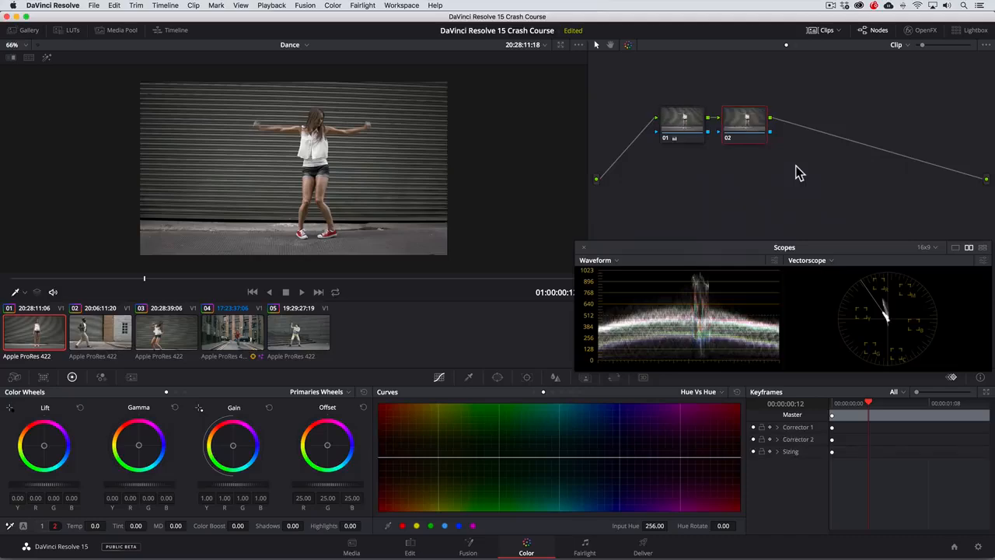
# Sample the dancer's red shoe with the HSL Qualifier on the new node and turn on the highlight view.
pyautogui.click(471, 377)
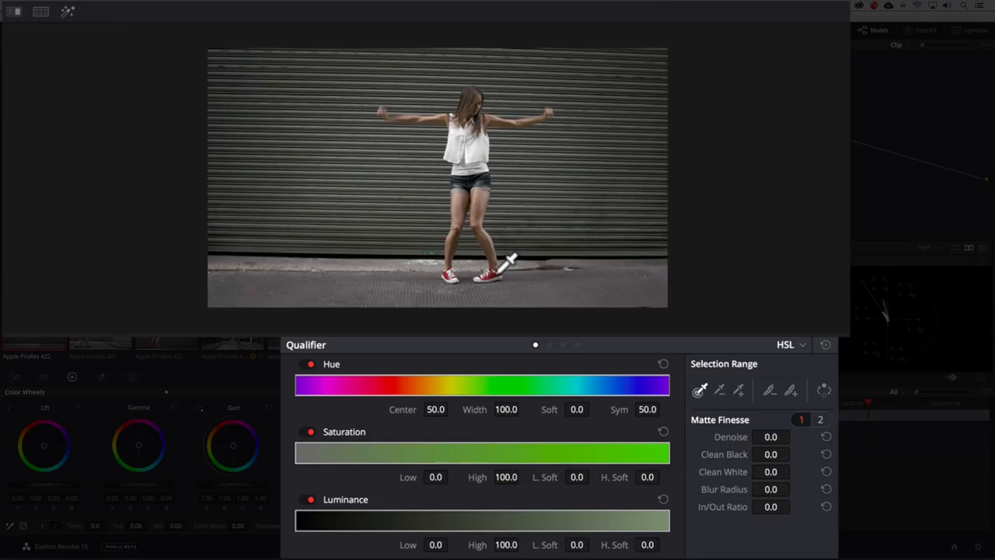
pyautogui.click(499, 269)
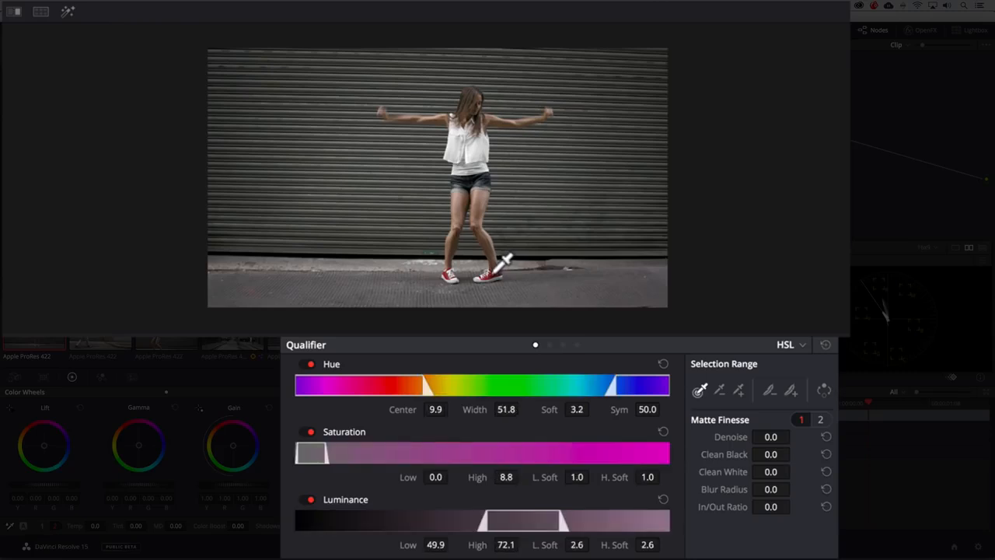
pyautogui.click(68, 12)
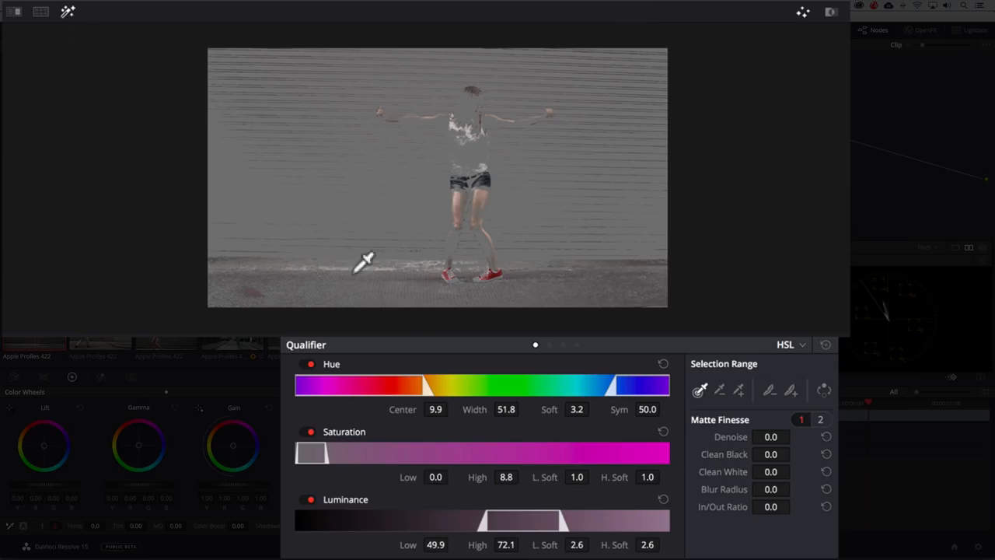
# Refine the shoe key with Hue Center 20.2, Width 25.5, Saturation Low 1.5, Clean Black 3.8, Clean White 34.3 and Blur Radius 29.4.
pyautogui.moveTo(488, 410)
pyautogui.mouseDown()
pyautogui.moveTo(424, 419)
pyautogui.moveTo(498, 411)
pyautogui.mouseUp()
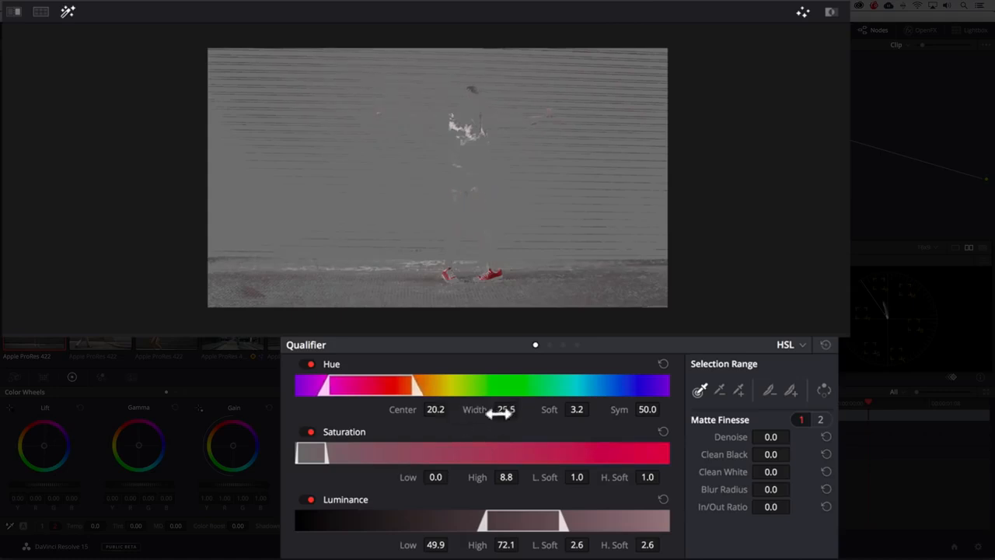
pyautogui.moveTo(433, 474); pyautogui.dragTo(453, 477)
pyautogui.moveTo(770, 471)
pyautogui.mouseDown()
pyautogui.moveTo(798, 471)
pyautogui.moveTo(774, 454)
pyautogui.mouseUp()
pyautogui.moveTo(769, 489); pyautogui.dragTo(786, 489)
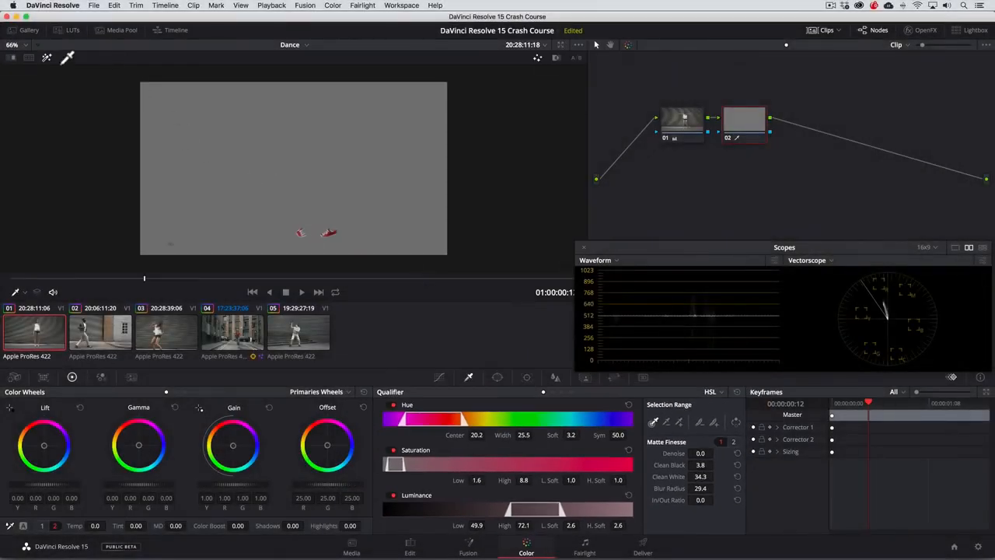
pyautogui.click(46, 58)
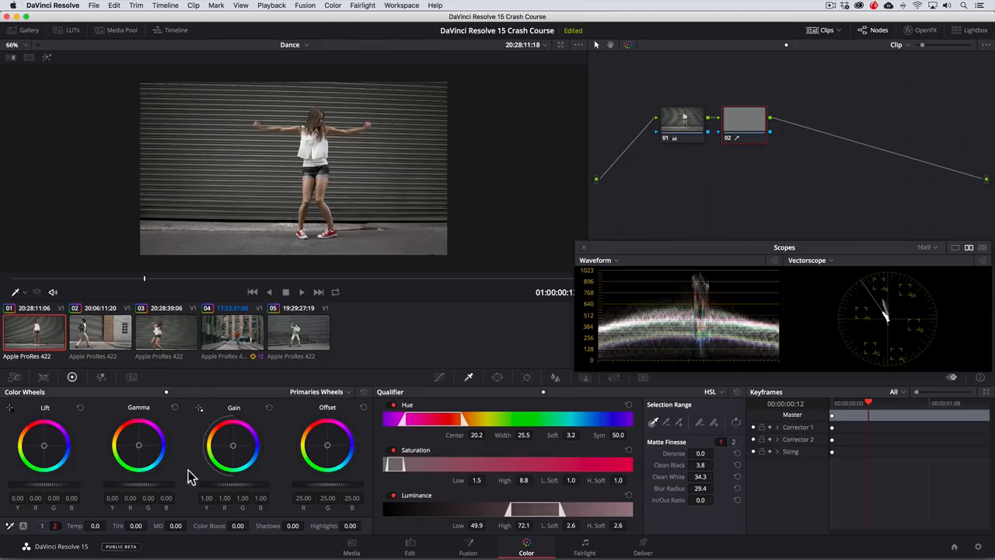
# Set the second node's Hue to 67.60 to turn the red shoes purple.
pyautogui.click(42, 526)
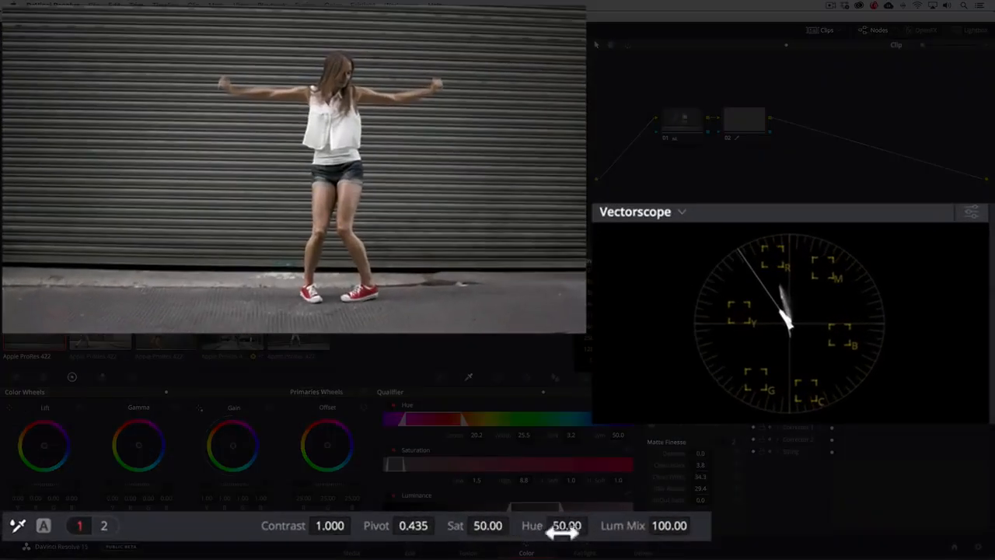
pyautogui.moveTo(557, 528); pyautogui.dragTo(593, 526)
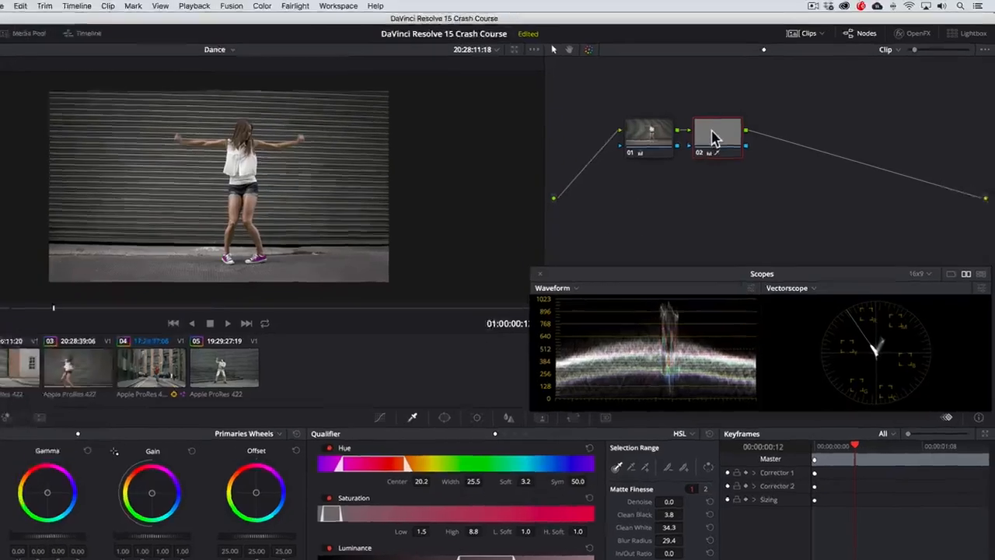
# Save the shoe colour node as a shared node and enlarge the node graph so its label fits.
pyautogui.rightClick(739, 123)
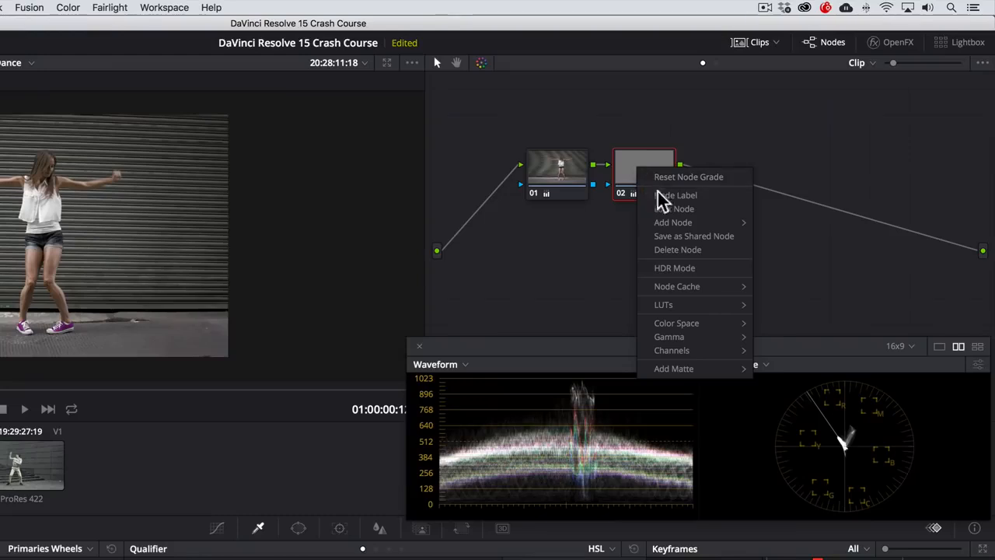
pyautogui.click(665, 236)
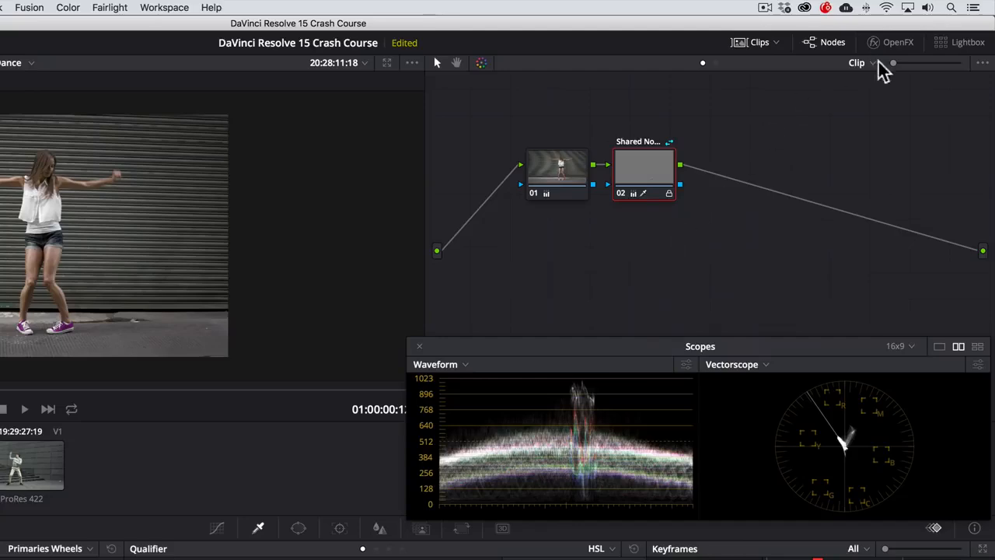
pyautogui.moveTo(894, 63); pyautogui.dragTo(904, 63)
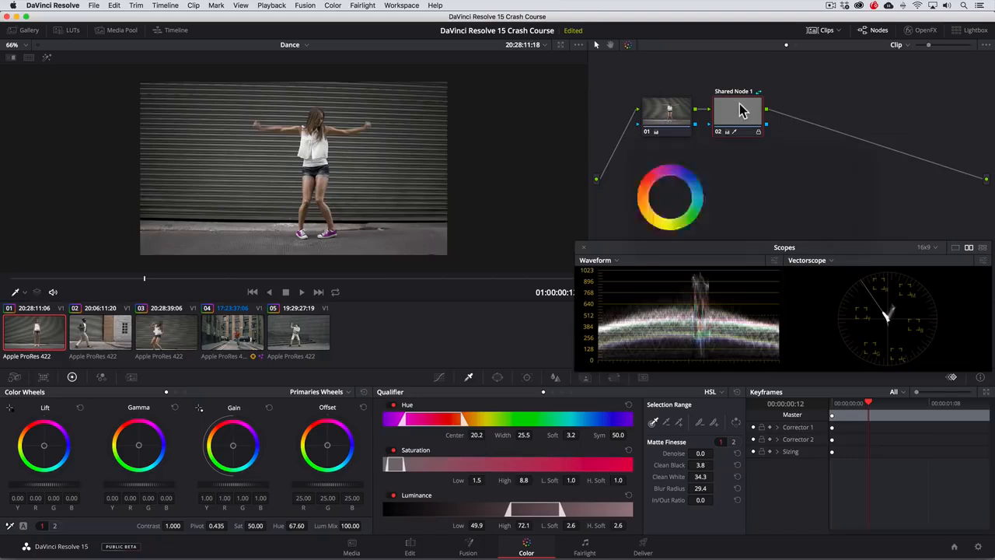
# Copy the shared shoe node and paste it onto a new serial node after the third clip's correction.
pyautogui.press('super+c')
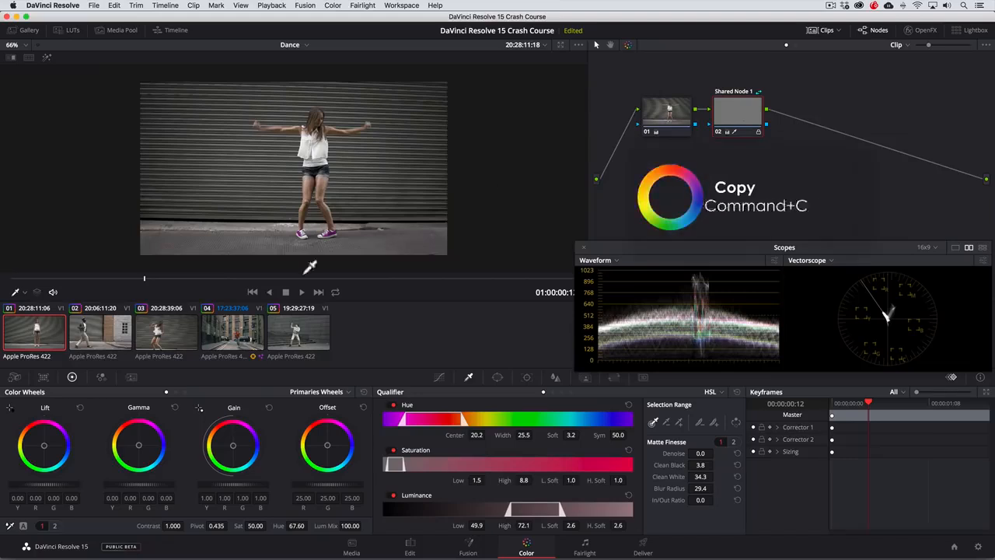
pyautogui.click(165, 332)
pyautogui.rightClick(662, 122)
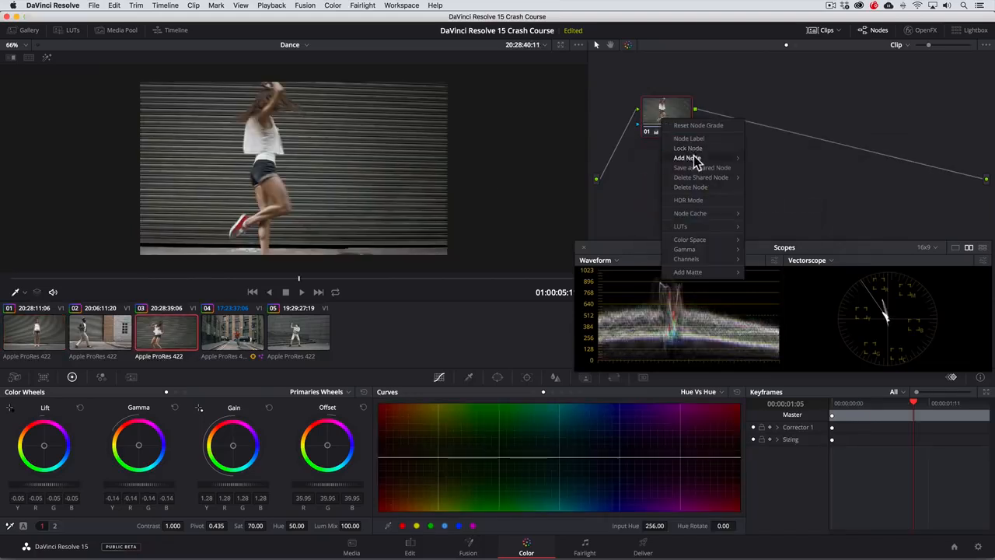
pyautogui.moveTo(689, 158)
pyautogui.click(769, 161)
pyautogui.press('super+v')
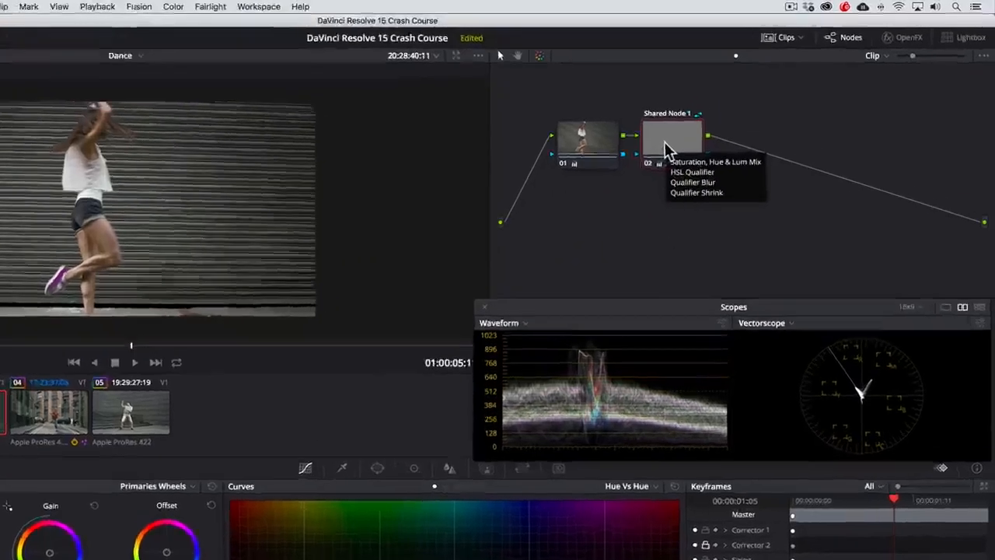
# Unlock the shared node on the third clip and set its Hue to 10.60 to make the shoes green.
pyautogui.rightClick(730, 116)
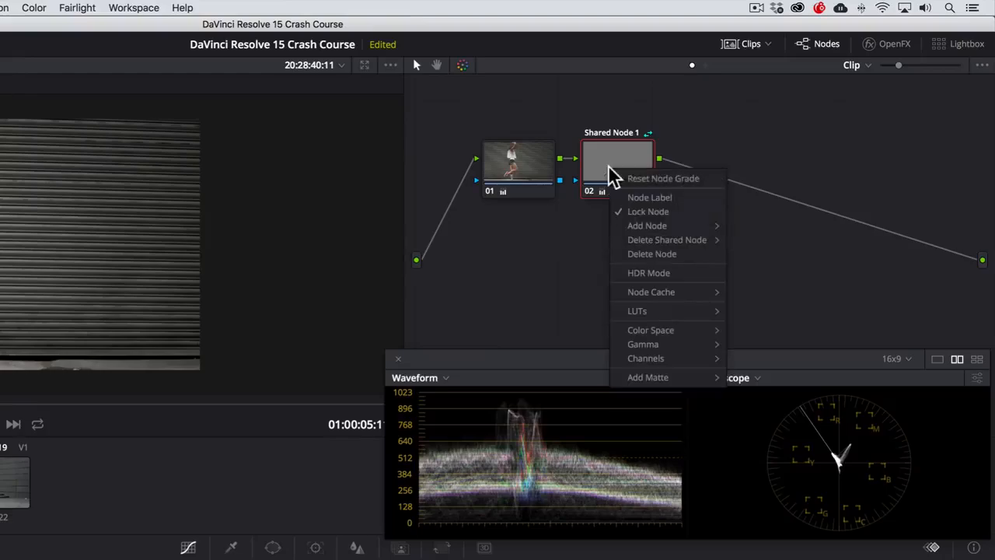
pyautogui.click(632, 211)
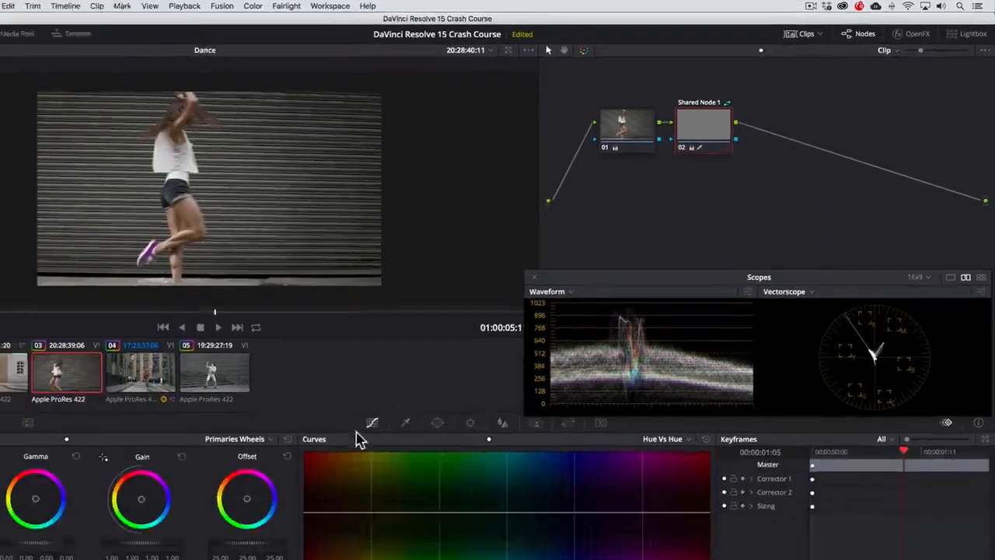
pyautogui.moveTo(331, 527); pyautogui.dragTo(256, 527)
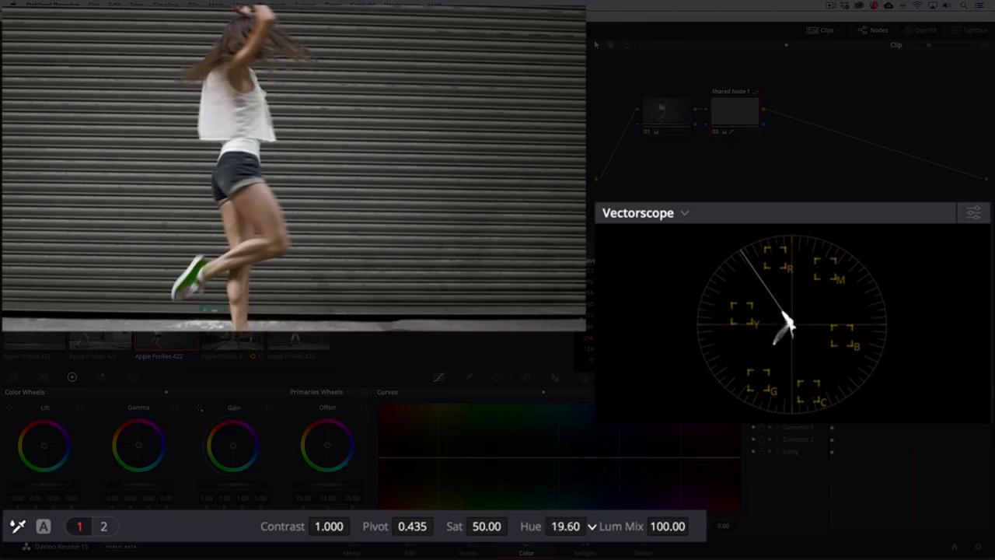
pyautogui.moveTo(577, 531); pyautogui.dragTo(556, 531)
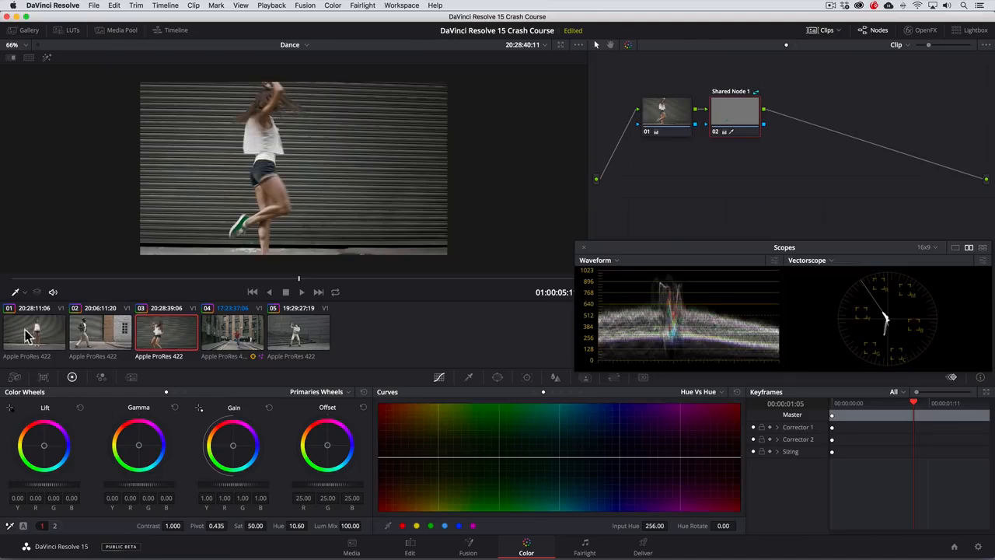
# Add all five clips to a new group named Orange/Teal Look.
pyautogui.click(29, 332)
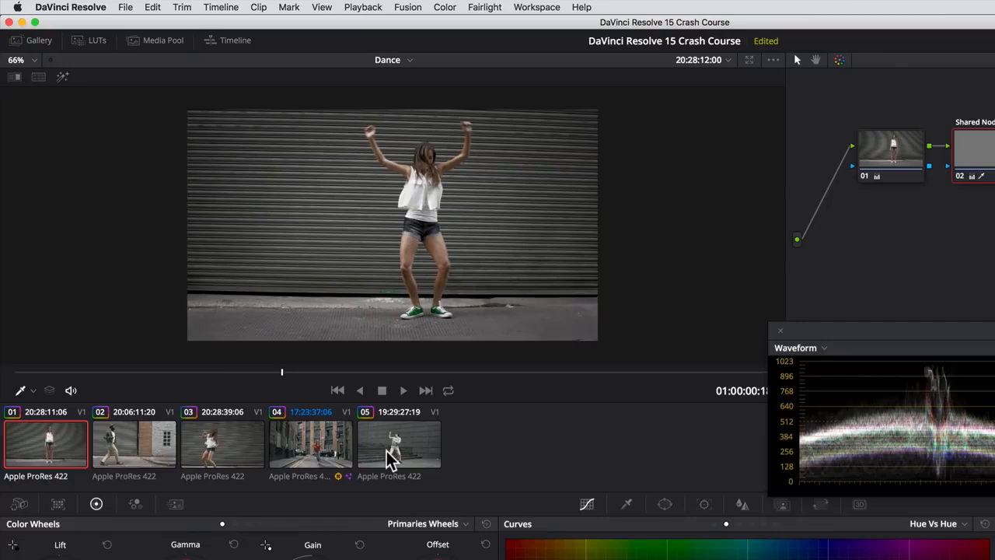
pyautogui.keyDown('shift'); pyautogui.click(391, 458); pyautogui.keyUp('shift')
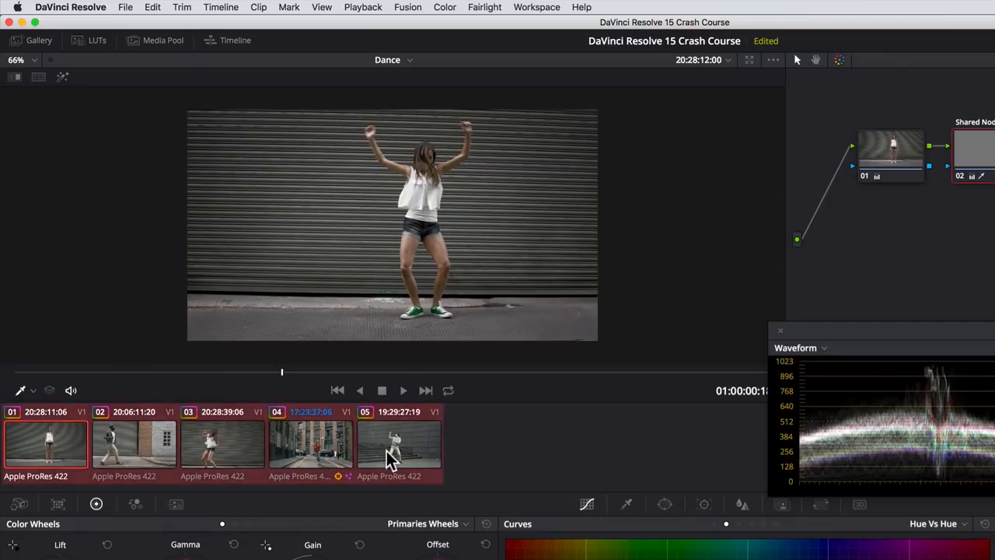
pyautogui.rightClick(391, 459)
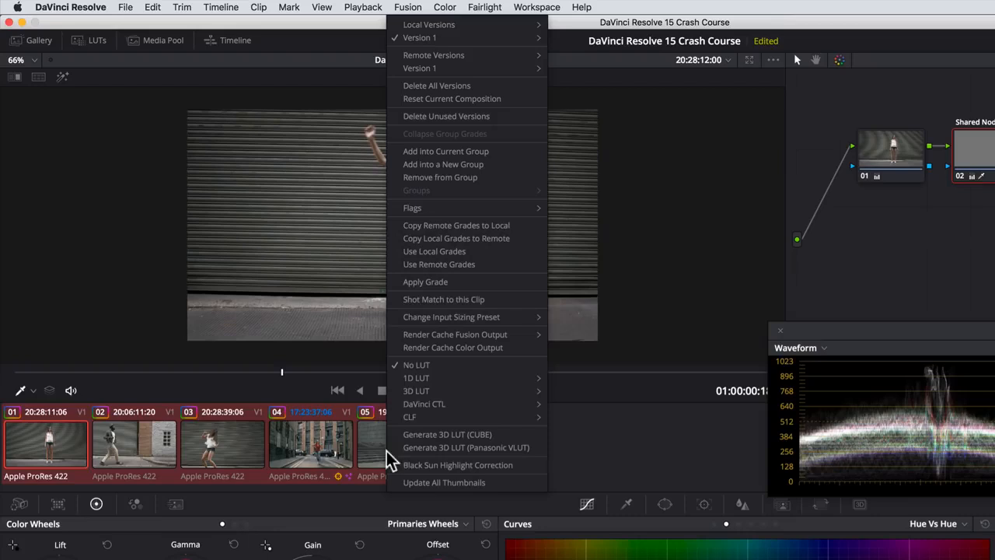
pyautogui.click(410, 164)
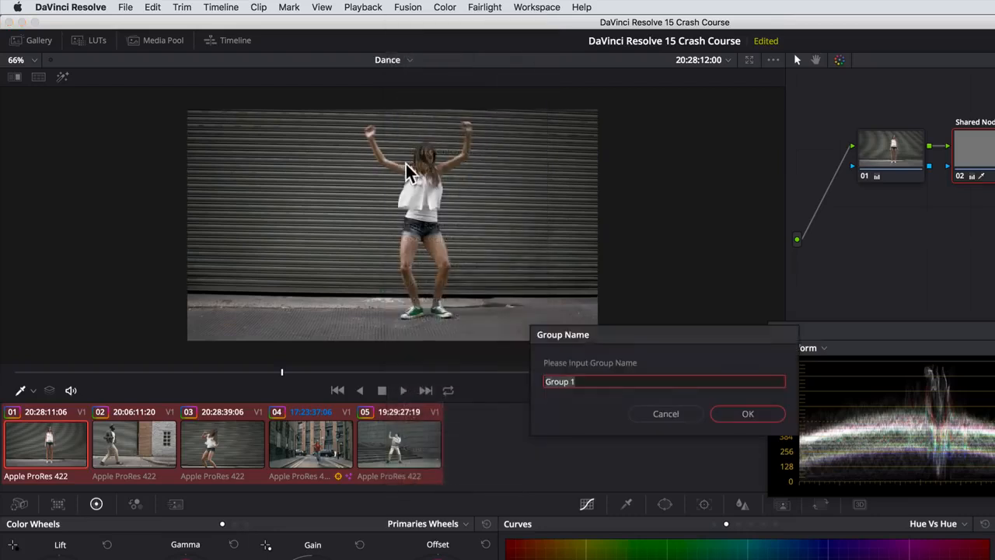
pyautogui.write('Orange/Teal Look')
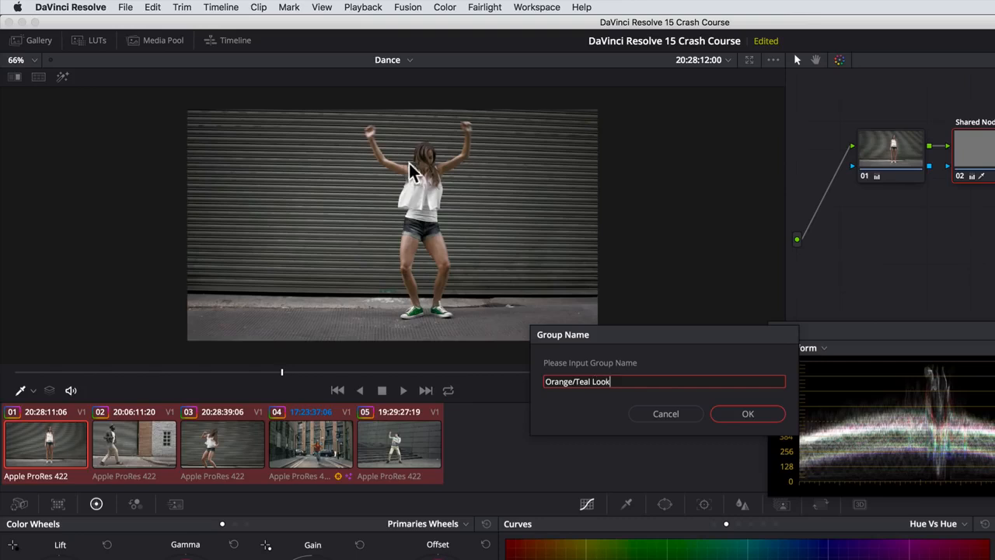
pyautogui.click(734, 414)
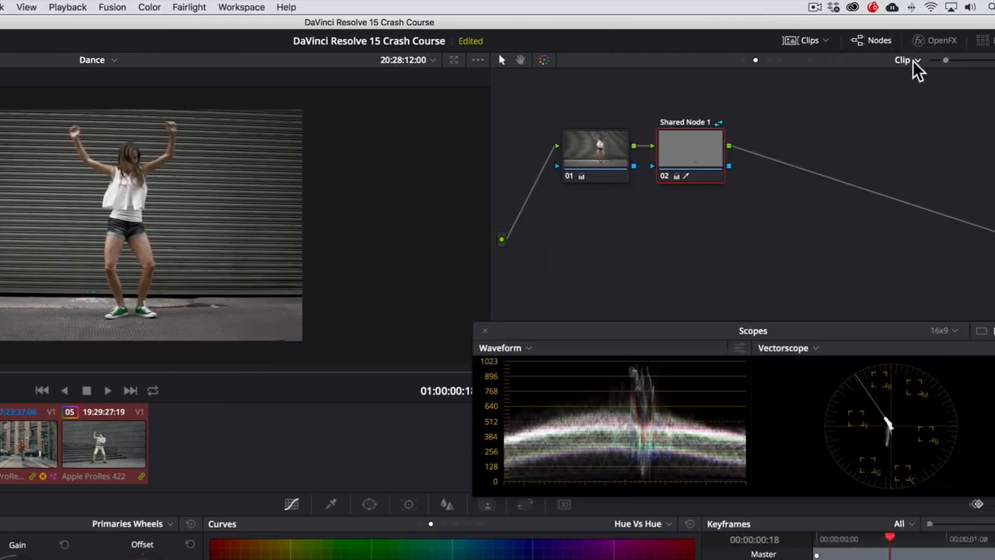
# Switch the node graph to Group Post-Clip and park the playhead on the fourth clip at 17:23:38:04.
pyautogui.click(868, 61)
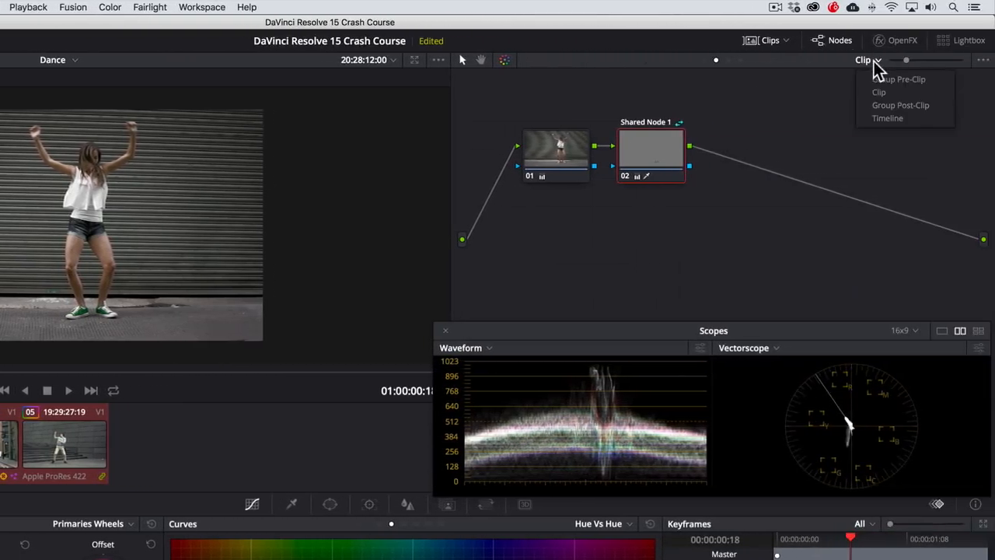
pyautogui.click(879, 105)
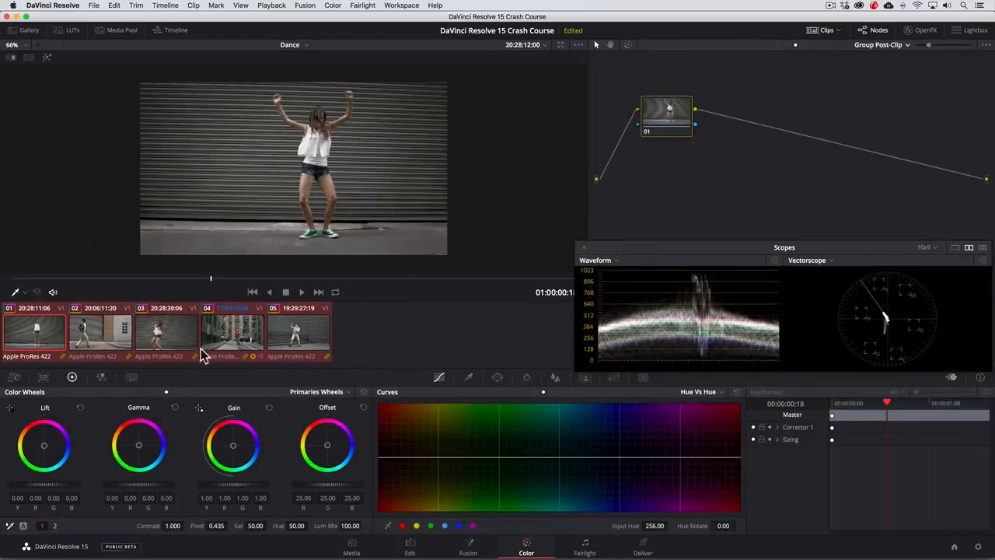
pyautogui.click(202, 354)
pyautogui.press('space')
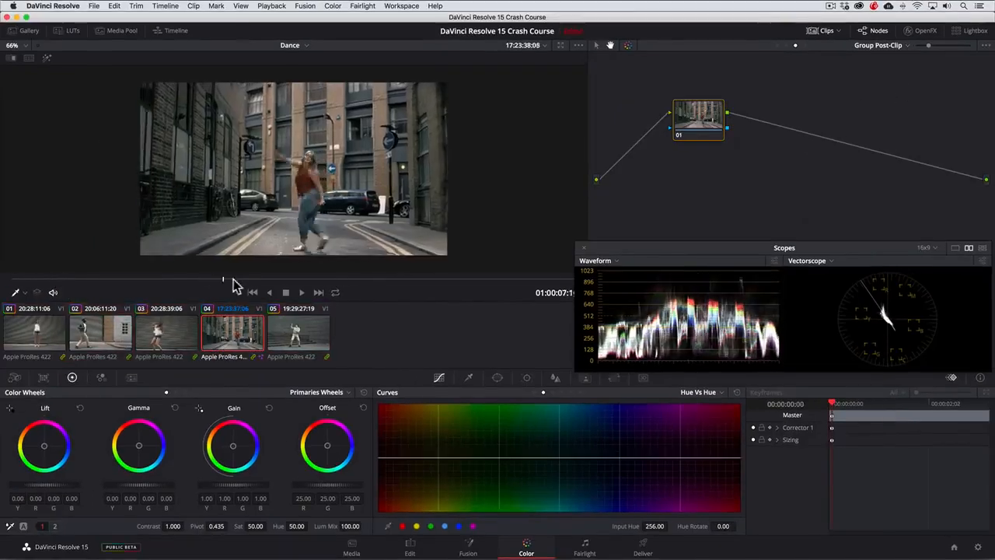
pyautogui.moveTo(233, 280); pyautogui.dragTo(164, 280)
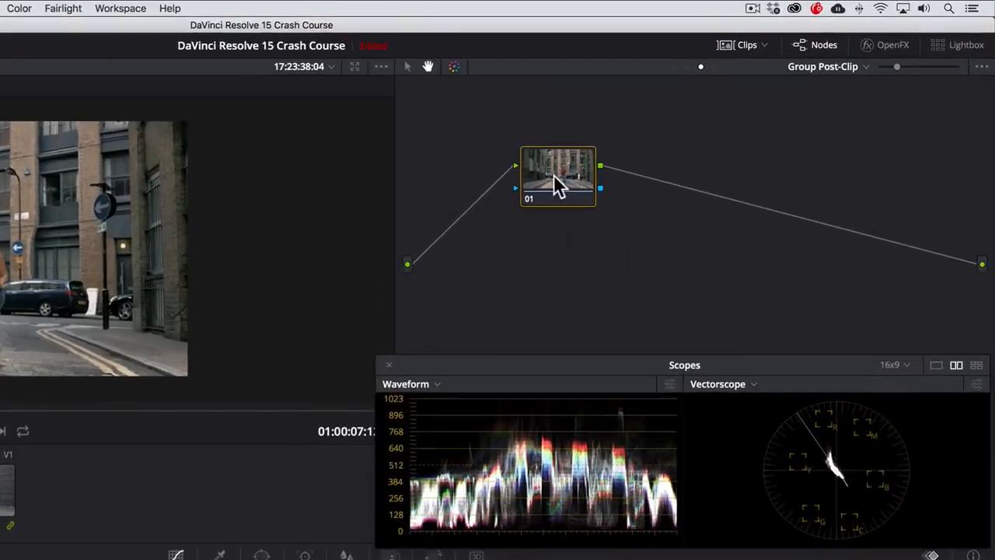
# Label the first group post-clip node Contrast.
pyautogui.rightClick(554, 175)
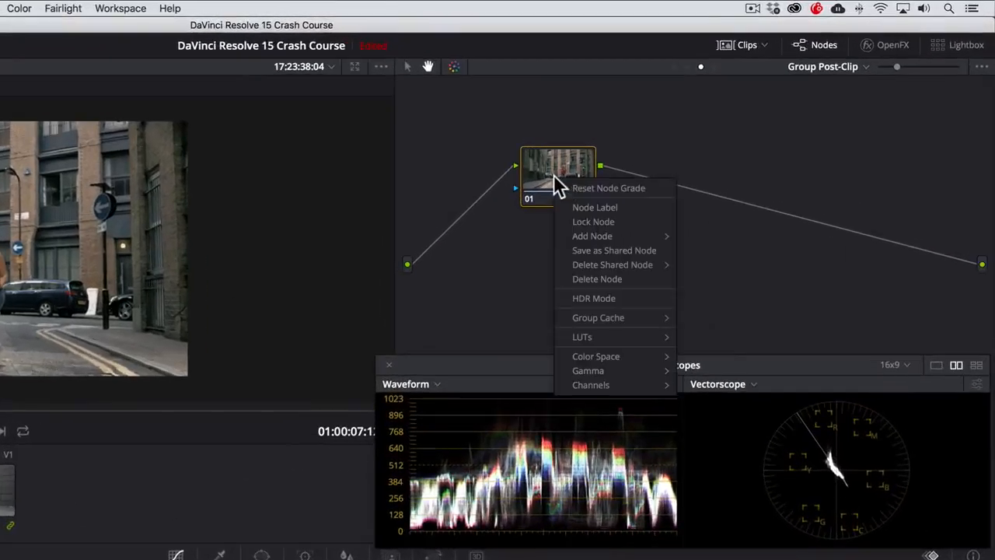
pyautogui.click(575, 208)
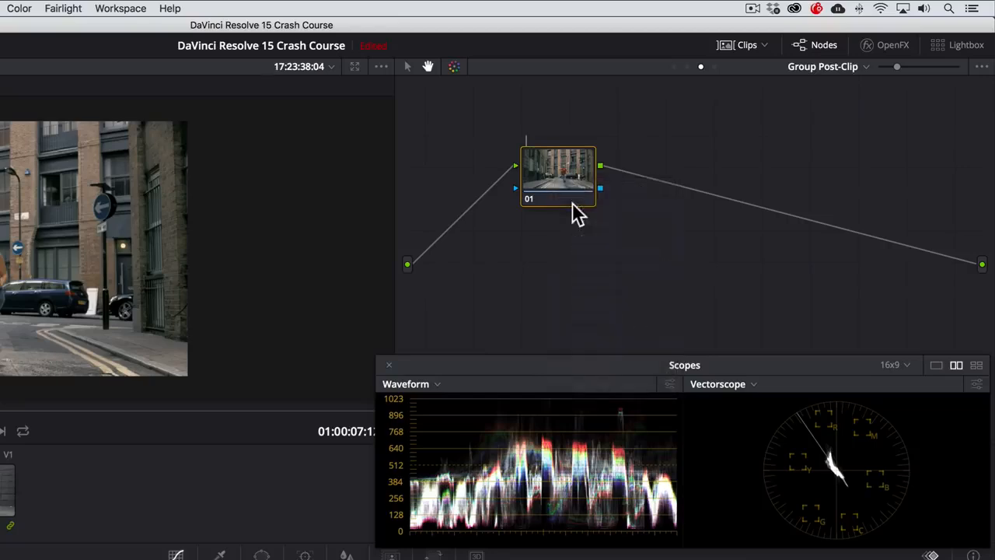
pyautogui.write('Contrast')
pyautogui.press('Return')
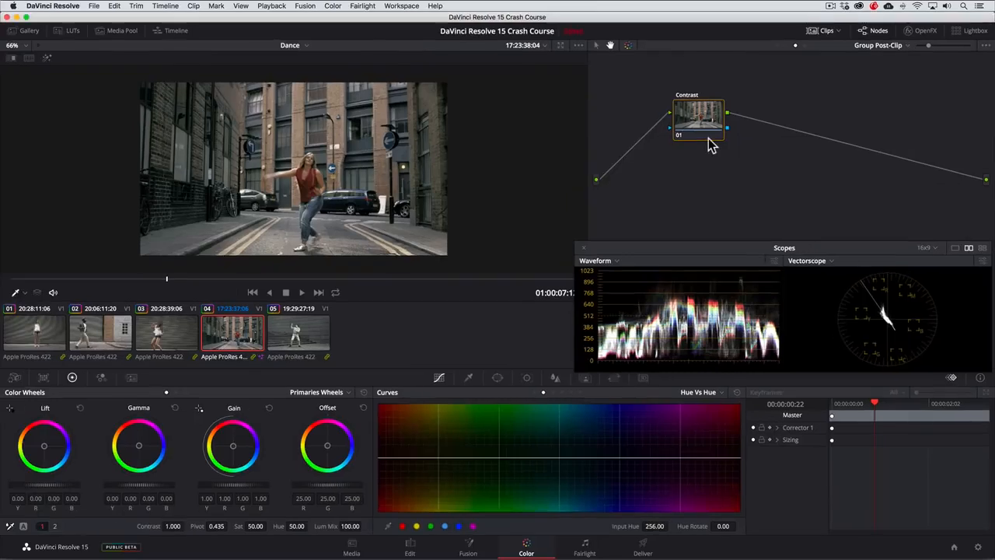
# Shape a gentle S-curve in the Contrast node's Custom curve, lifting the upper midtones slightly and lowering the undertones.
pyautogui.click(532, 393)
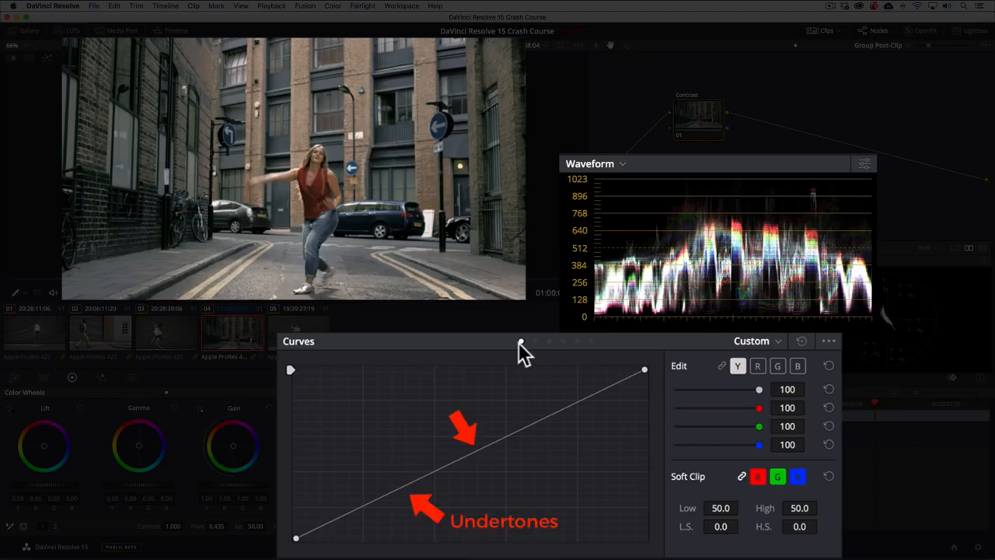
pyautogui.click(471, 446)
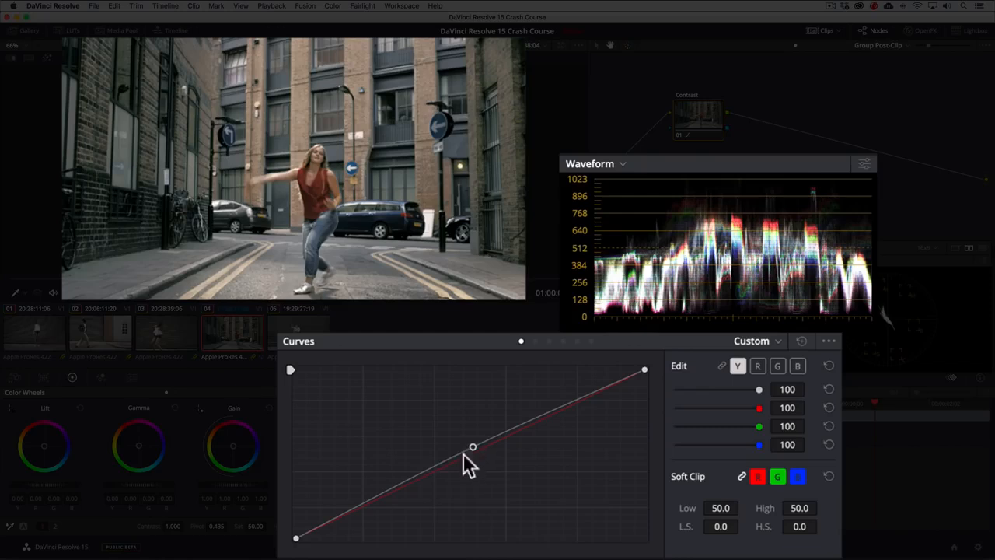
pyautogui.moveTo(421, 470); pyautogui.dragTo(425, 475)
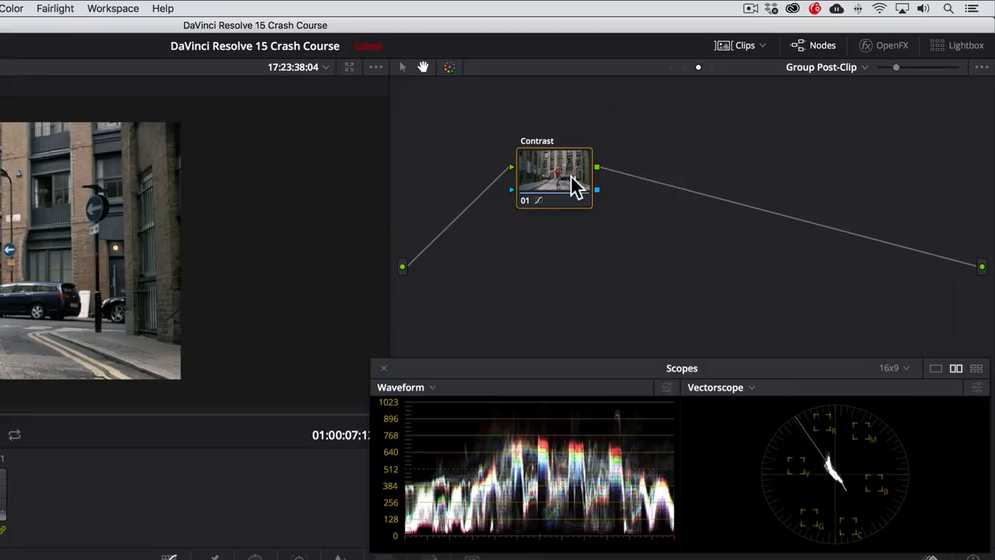
# Add a serial node labelled Teal after Contrast and push its Offset colour balance to R 13.55, G 26.24, B 27.81.
pyautogui.rightClick(663, 145)
pyautogui.moveTo(693, 183)
pyautogui.click(725, 239)
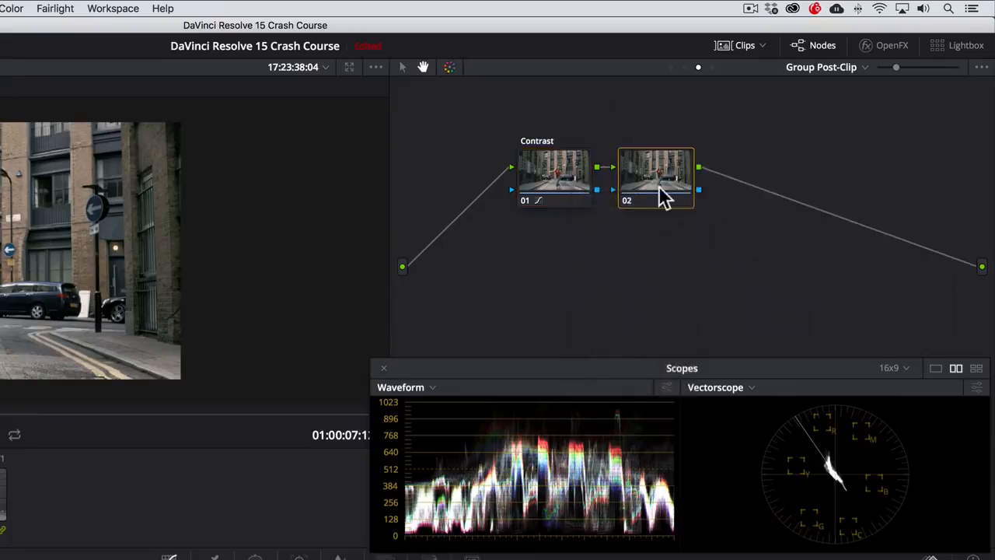
pyautogui.rightClick(661, 190)
pyautogui.click(690, 219)
pyautogui.write('Teal')
pyautogui.press('Return')
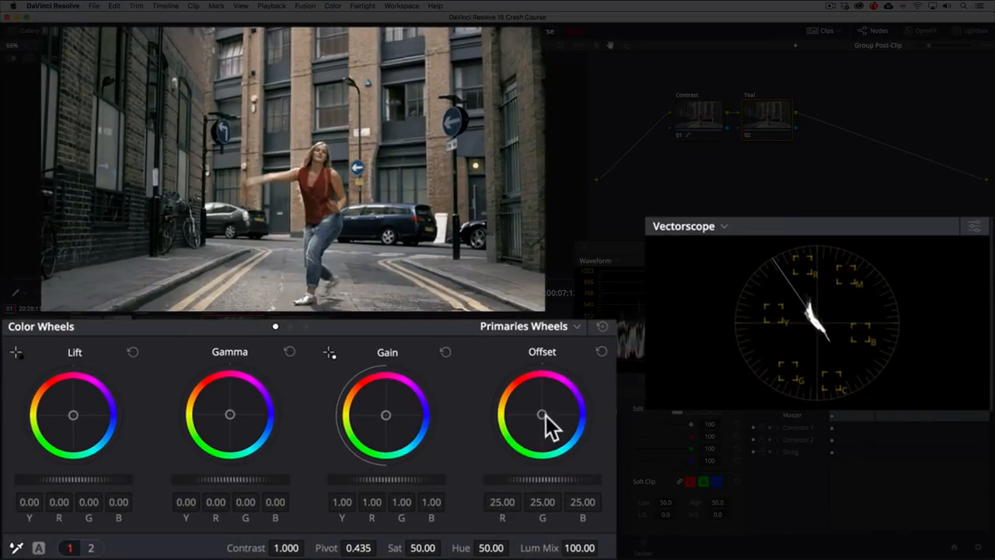
pyautogui.moveTo(527, 418); pyautogui.dragTo(543, 419)
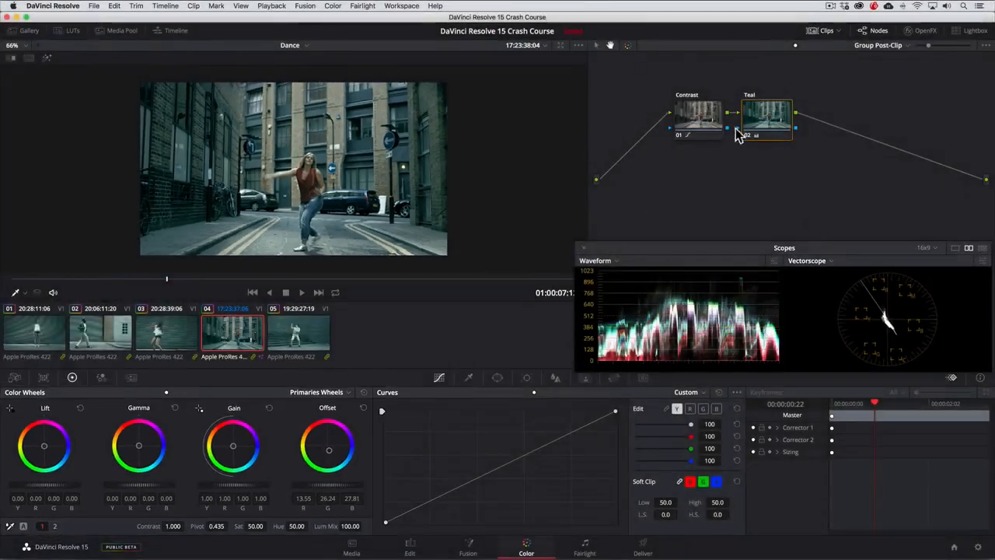
# Add a parallel node to the Teal node and label it Skin Tones.
pyautogui.rightClick(756, 115)
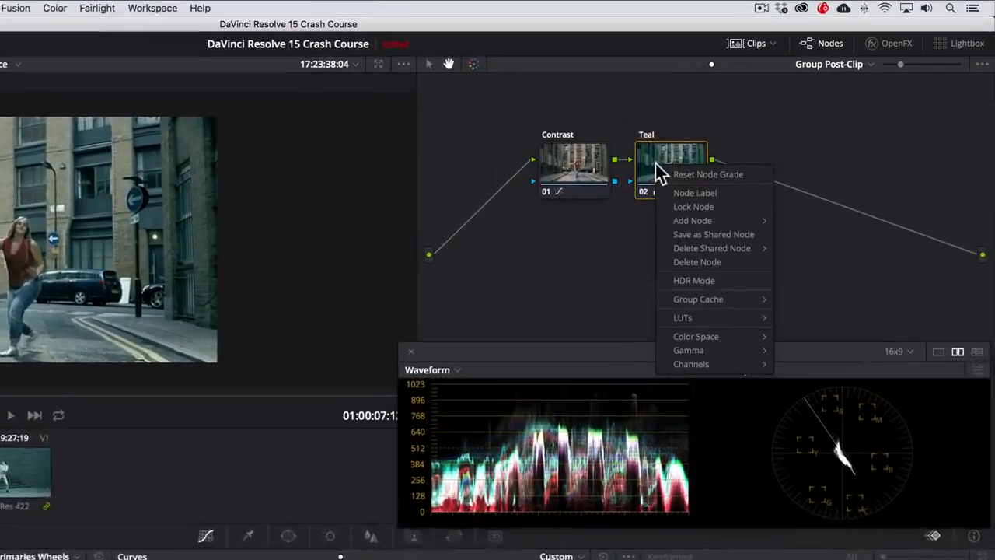
pyautogui.moveTo(754, 221)
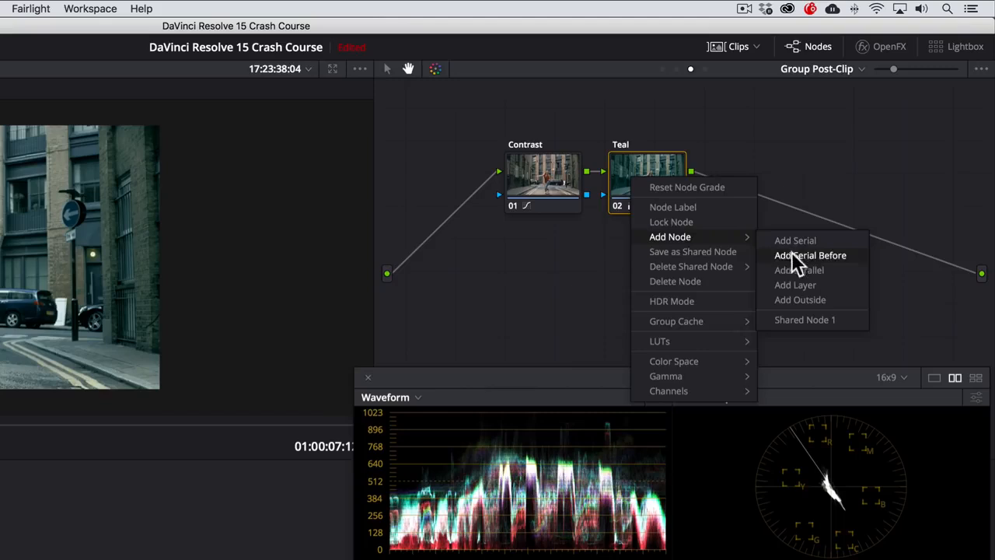
pyautogui.click(801, 269)
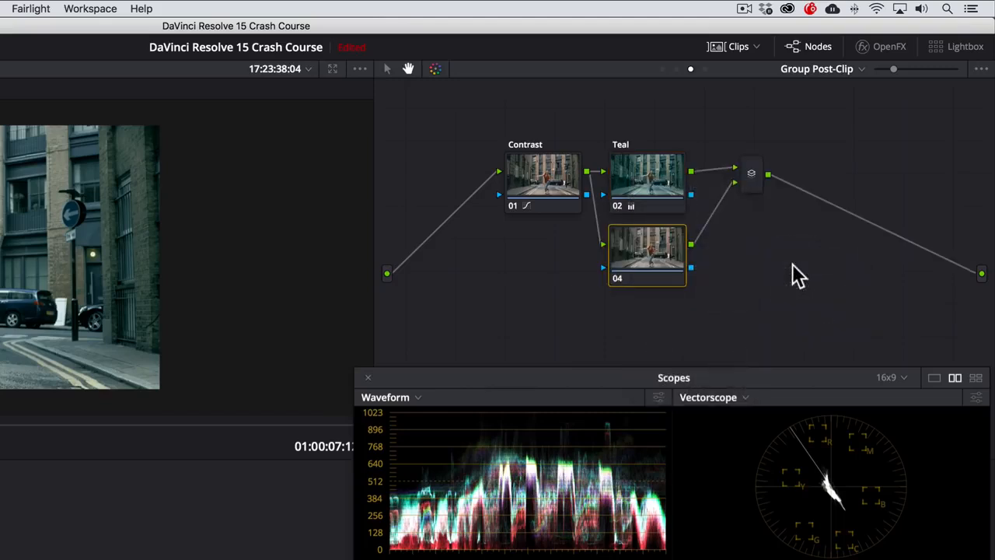
pyautogui.rightClick(657, 267)
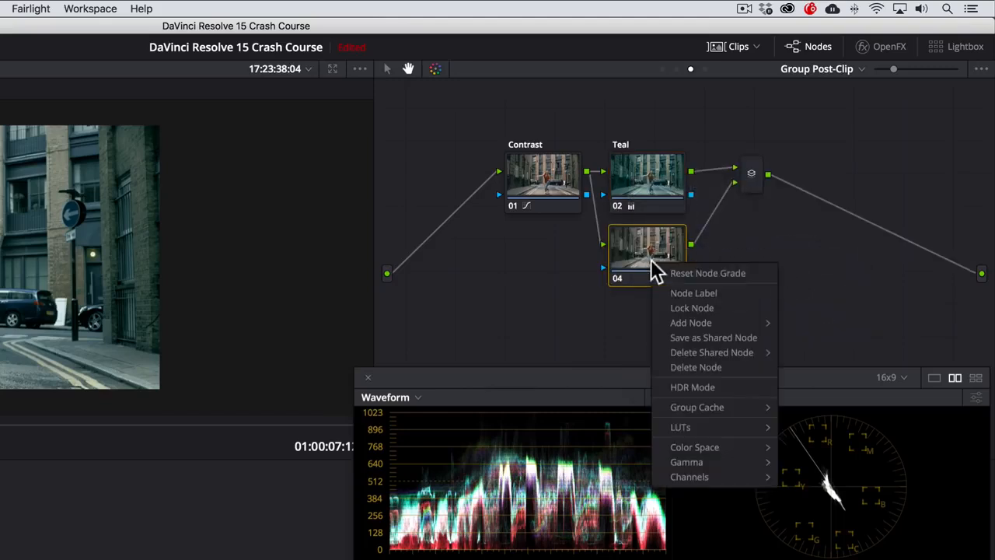
pyautogui.click(678, 296)
pyautogui.write('Skin Tones')
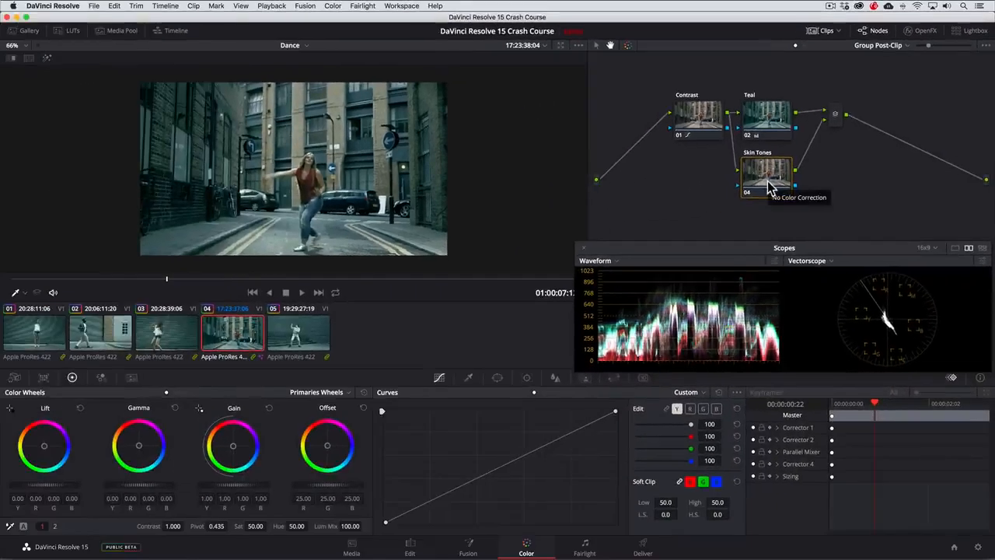
# Sample the dancer's skin for the Hue Vs Sat curve, raise its saturation to 1.28, widen the range and add a point at hue 268.53, saturation 1.25.
pyautogui.click(552, 392)
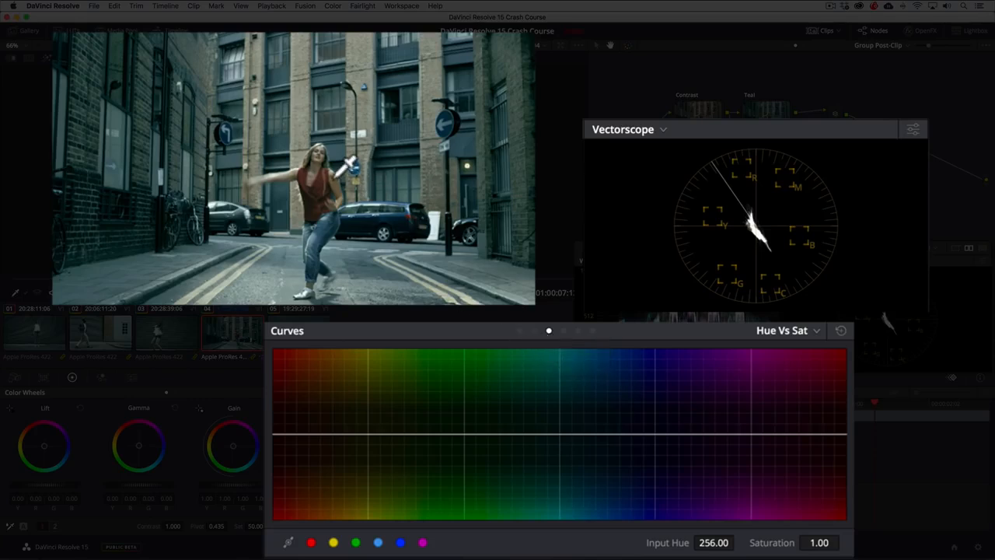
pyautogui.click(343, 170)
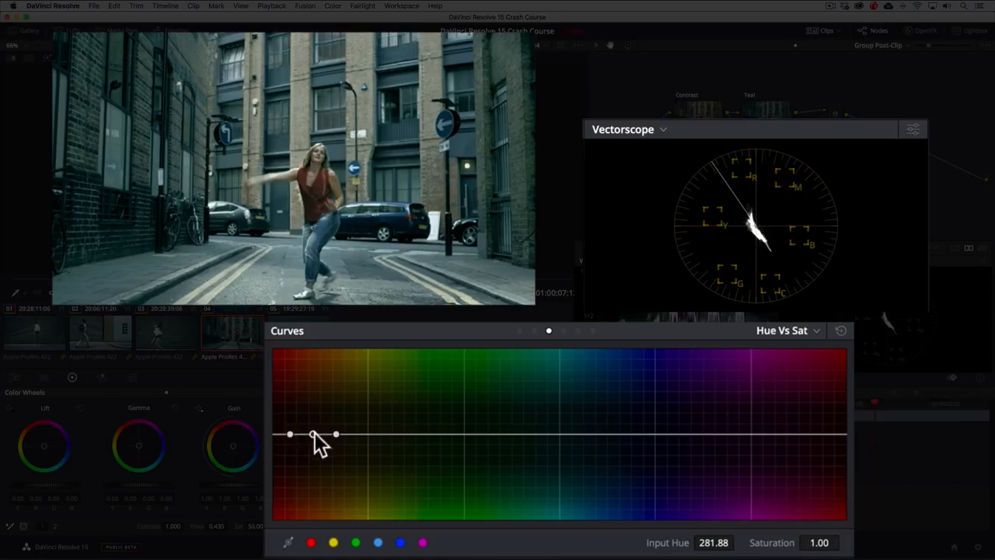
pyautogui.moveTo(313, 434); pyautogui.dragTo(314, 408)
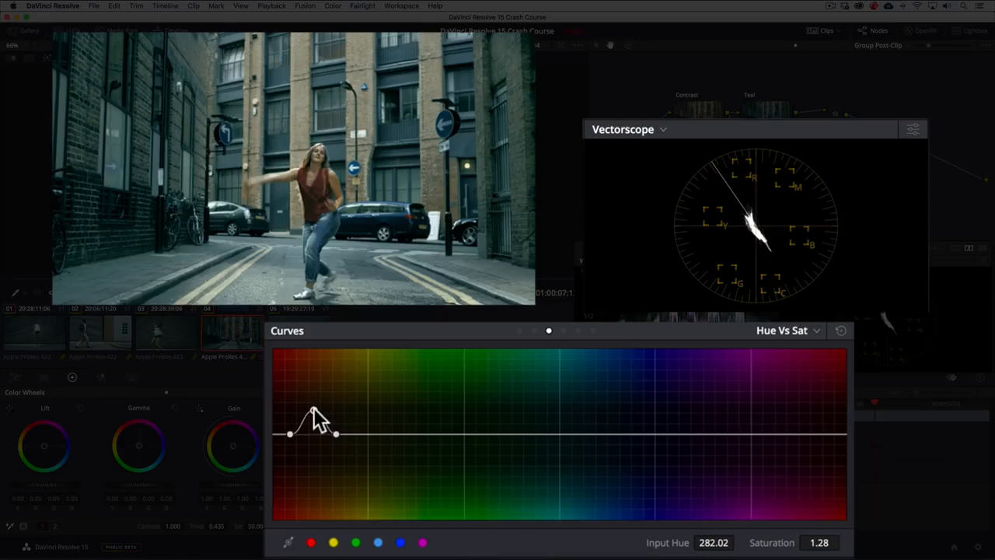
pyautogui.moveTo(336, 434); pyautogui.dragTo(380, 436)
pyautogui.moveTo(289, 434); pyautogui.dragTo(788, 440)
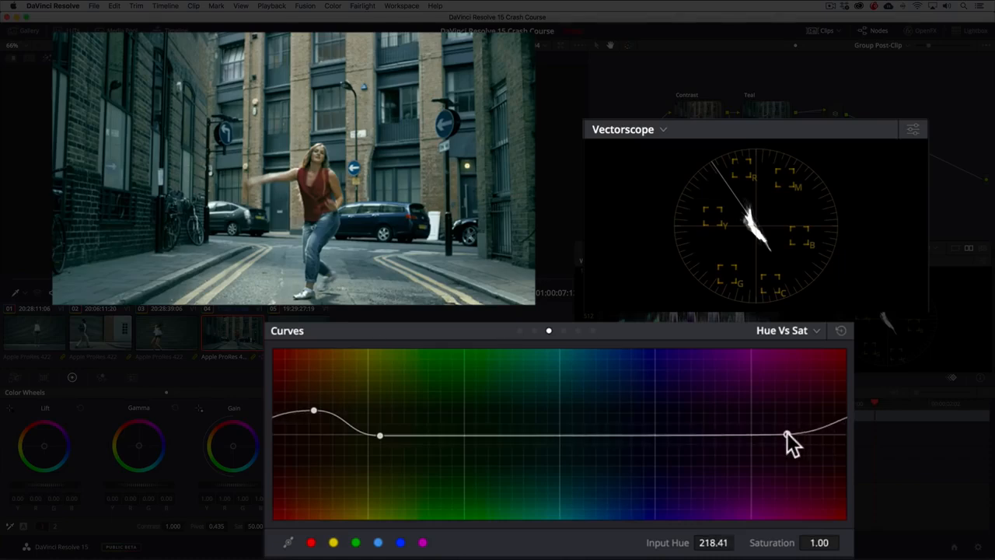
pyautogui.click(283, 415)
pyautogui.moveTo(283, 414); pyautogui.dragTo(293, 416)
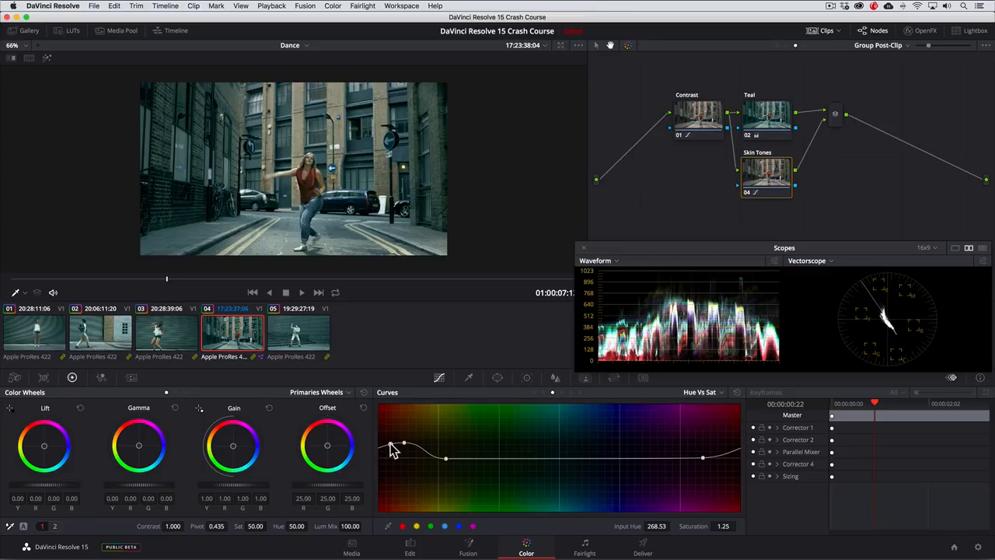
# Add a serial node after the parallel mixer and label it Clear Shadows.
pyautogui.click(835, 123)
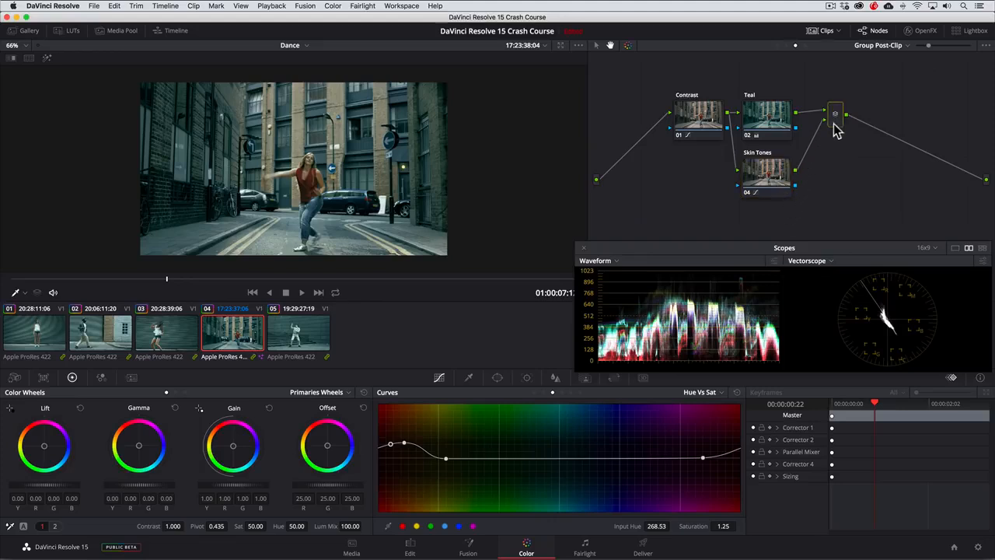
pyautogui.rightClick(836, 131)
pyautogui.moveTo(851, 132)
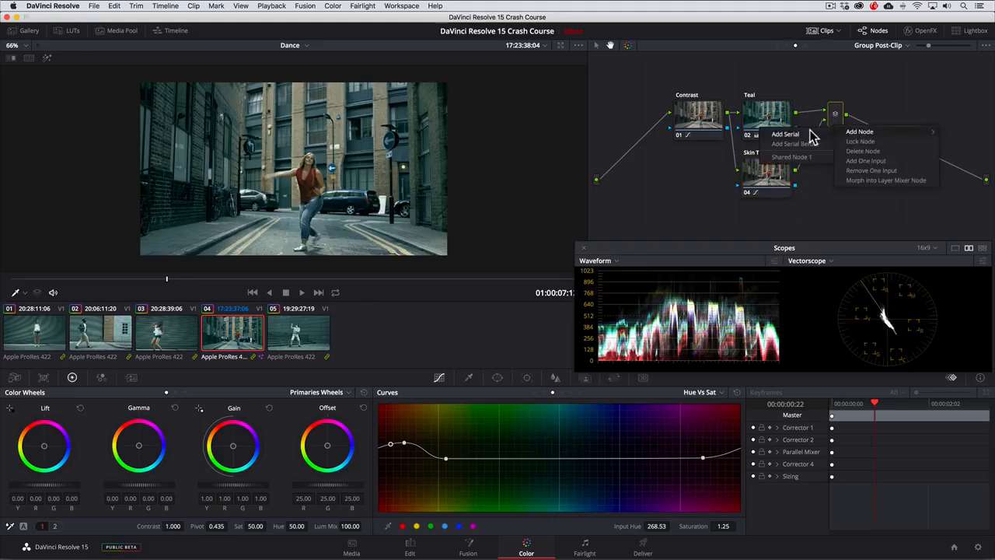
pyautogui.click(812, 133)
pyautogui.rightClick(892, 123)
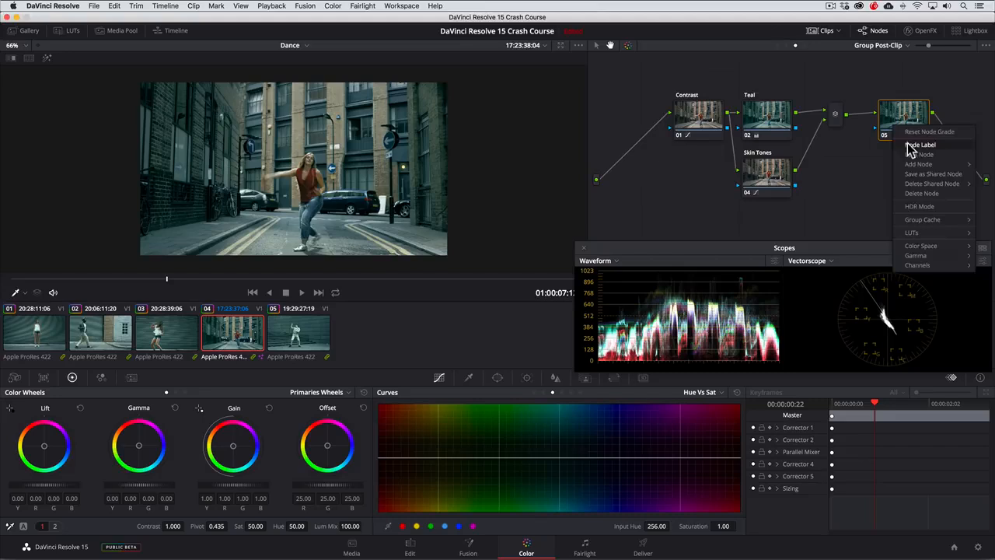
pyautogui.click(907, 143)
pyautogui.write('Clear Shadows')
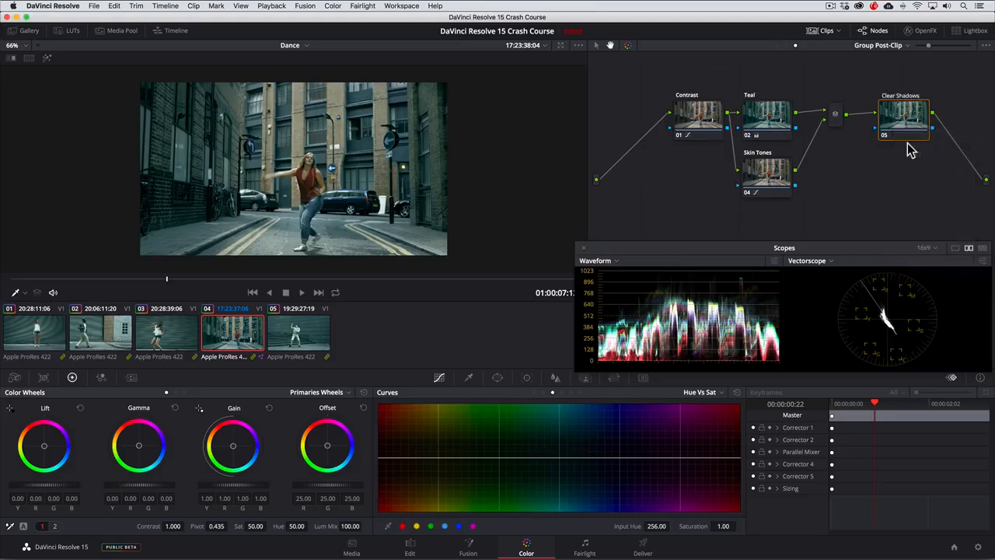
pyautogui.press('Return')
# Shape the Clear Shadows node's Lum Vs Sat curve: anchor at lum 0.29, black point saturation 0.00, extra point at lum 0.15, saturation 0.43.
pyautogui.click(571, 392)
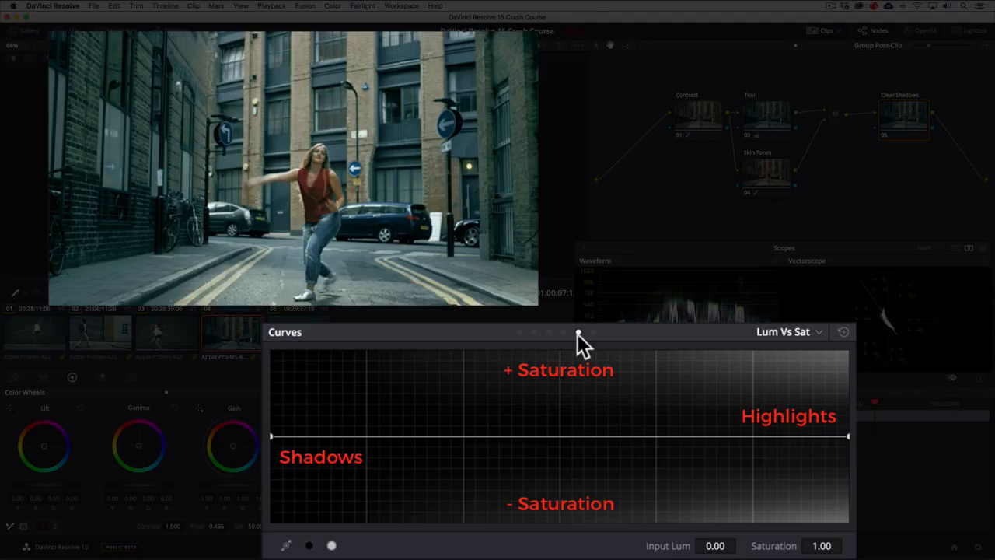
pyautogui.click(439, 436)
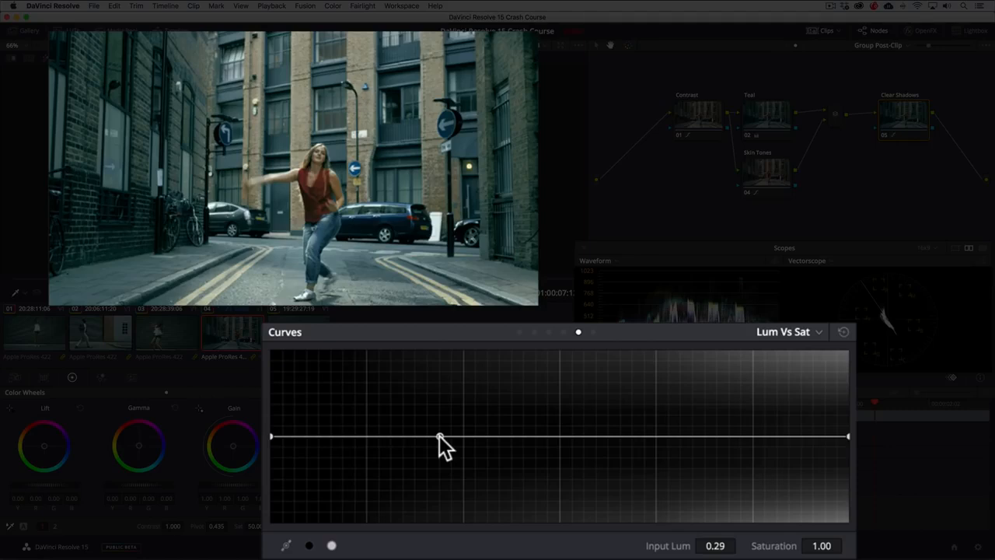
pyautogui.moveTo(273, 439); pyautogui.dragTo(278, 553)
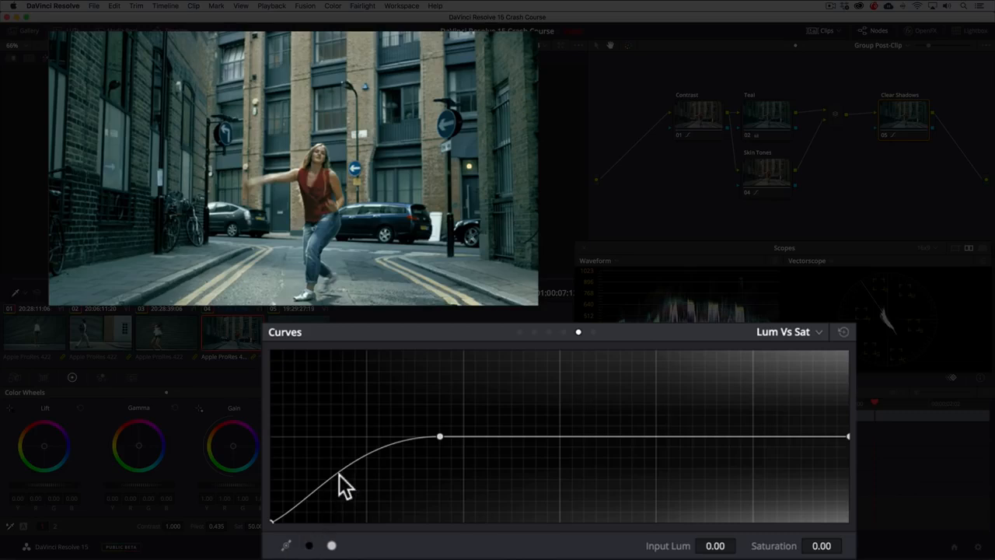
pyautogui.moveTo(352, 461); pyautogui.dragTo(354, 484)
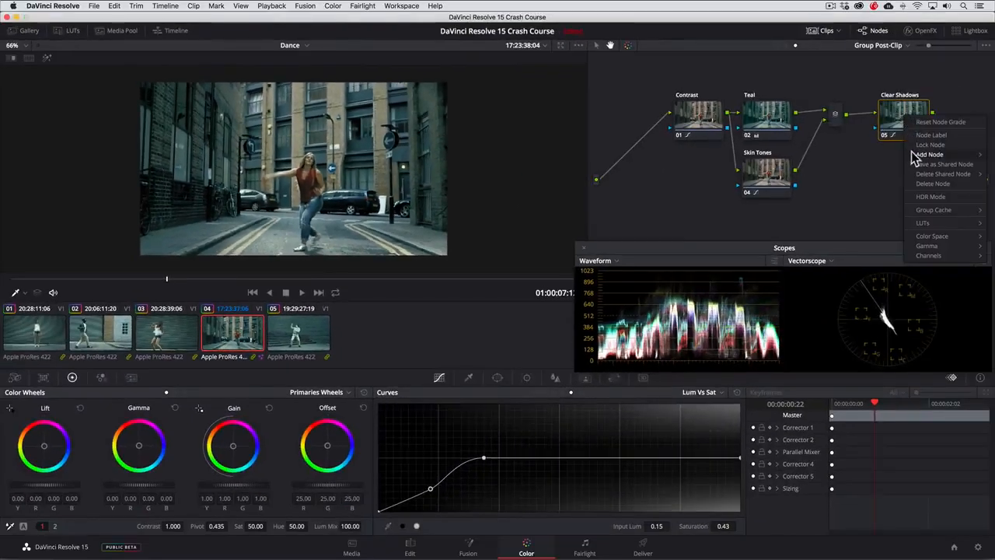
# Add a serial node after Clear Shadows and place it below that node in the graph.
pyautogui.moveTo(914, 156)
pyautogui.click(883, 161)
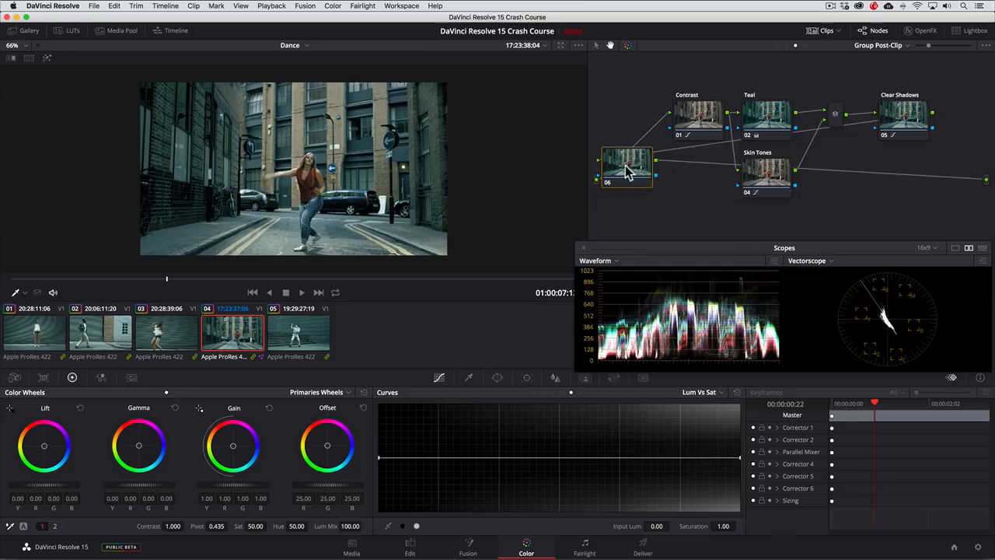
pyautogui.moveTo(627, 173); pyautogui.dragTo(917, 200)
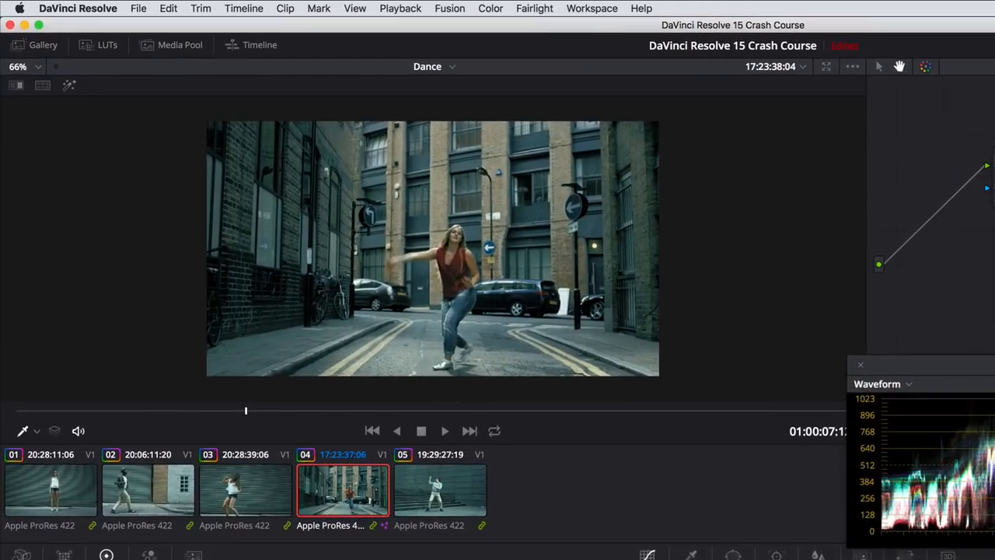
# Open the LUT browser and look through the list of LUT folders.
pyautogui.click(98, 45)
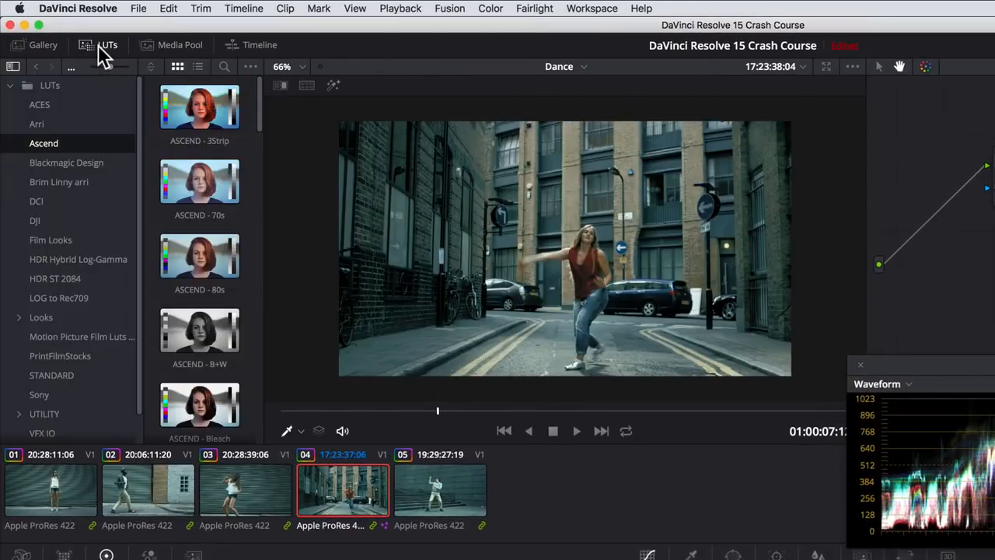
pyautogui.scroll(-2, 139, 124)
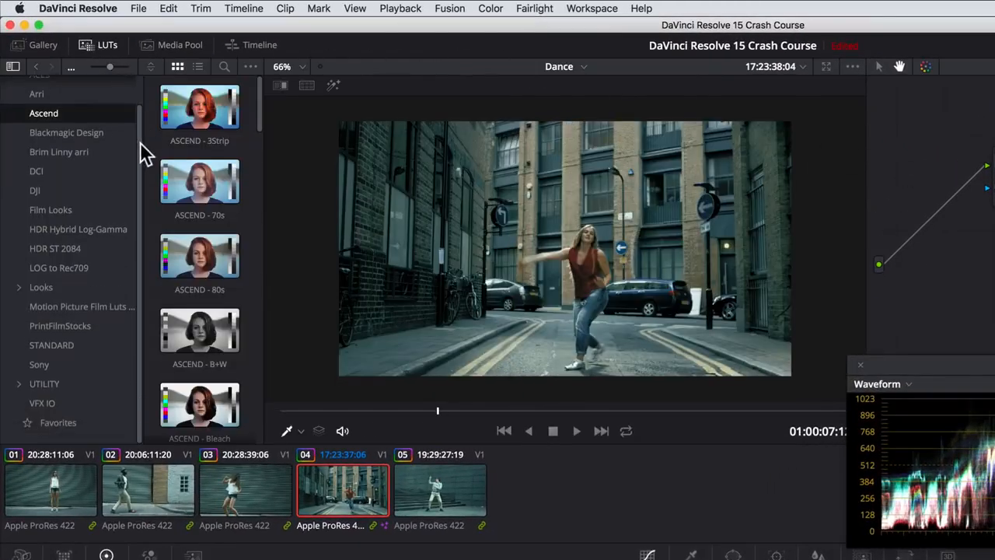
pyautogui.scroll(3, 143, 132)
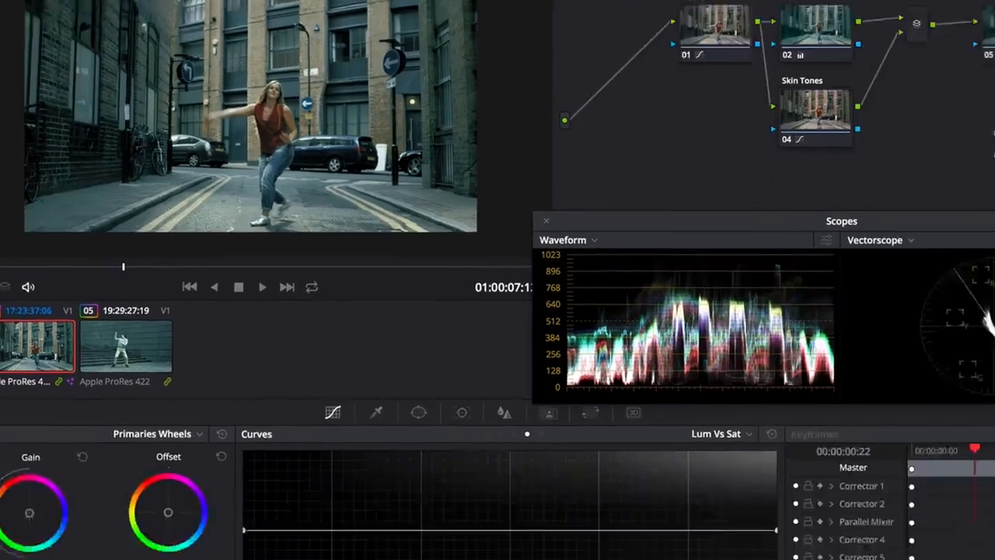
pyautogui.rightClick(869, 68)
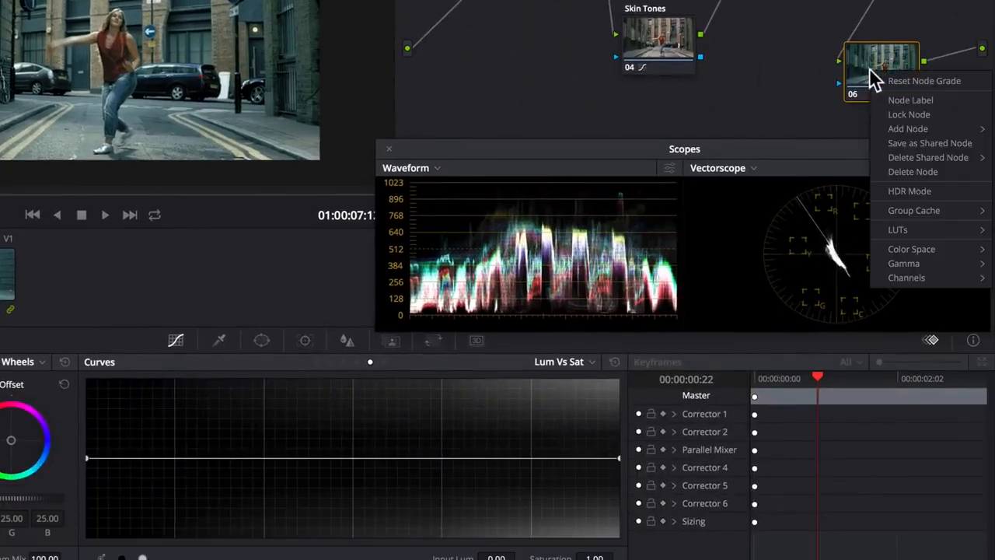
pyautogui.moveTo(888, 227)
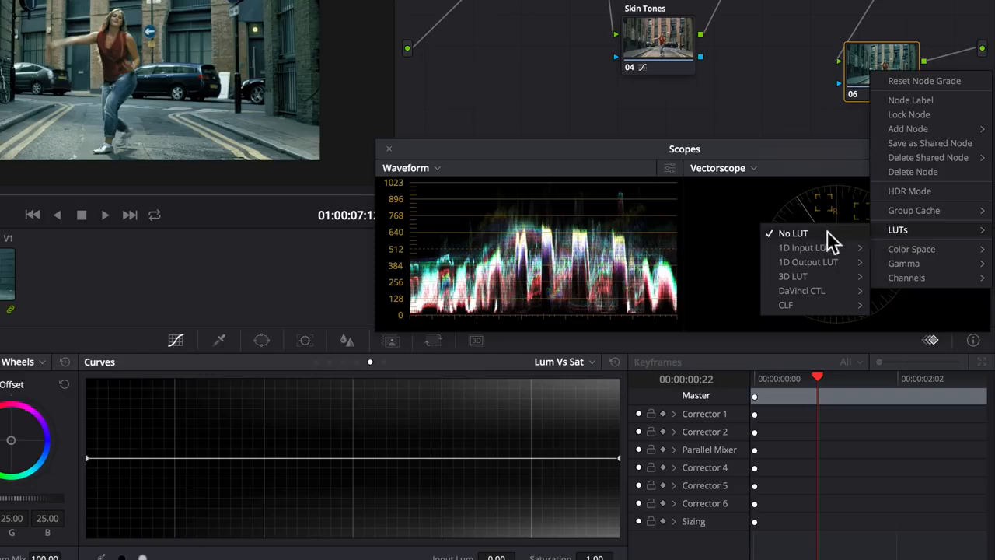
pyautogui.moveTo(807, 274)
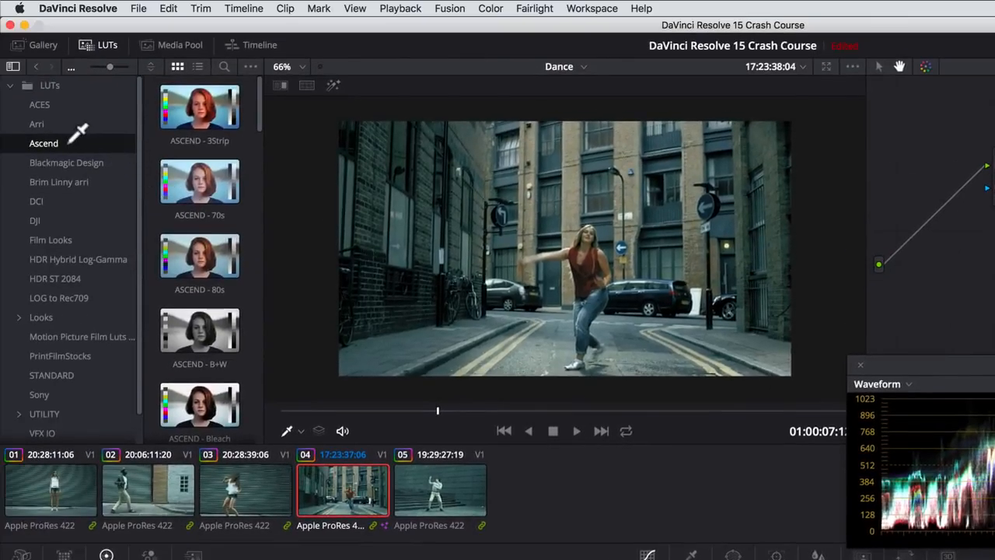
# Apply the ASCEND - 3Strip LUT from the Ascend folder to the new serial node after Clear Shadows.
pyautogui.scroll(-5, 262, 137)
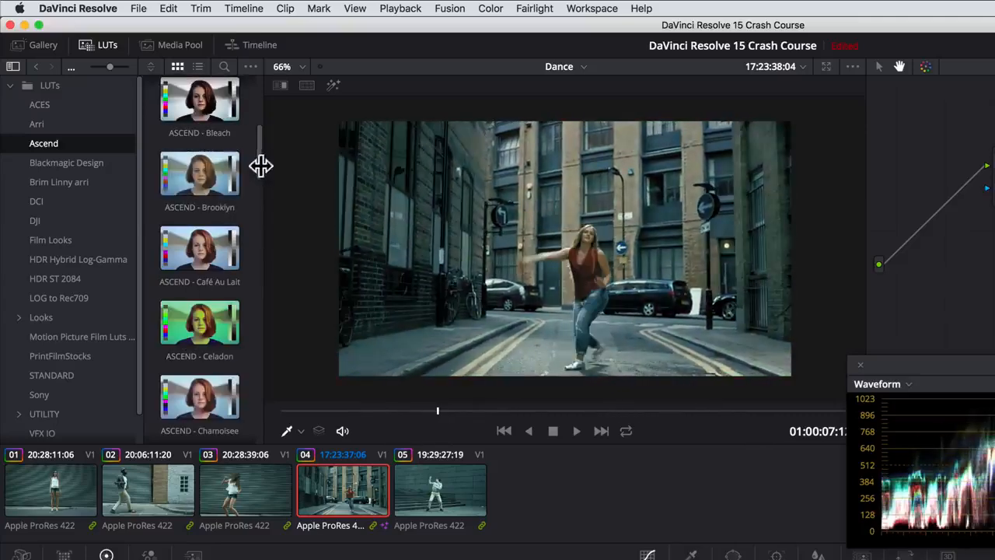
pyautogui.moveTo(260, 164); pyautogui.dragTo(269, 98)
pyautogui.click(195, 109)
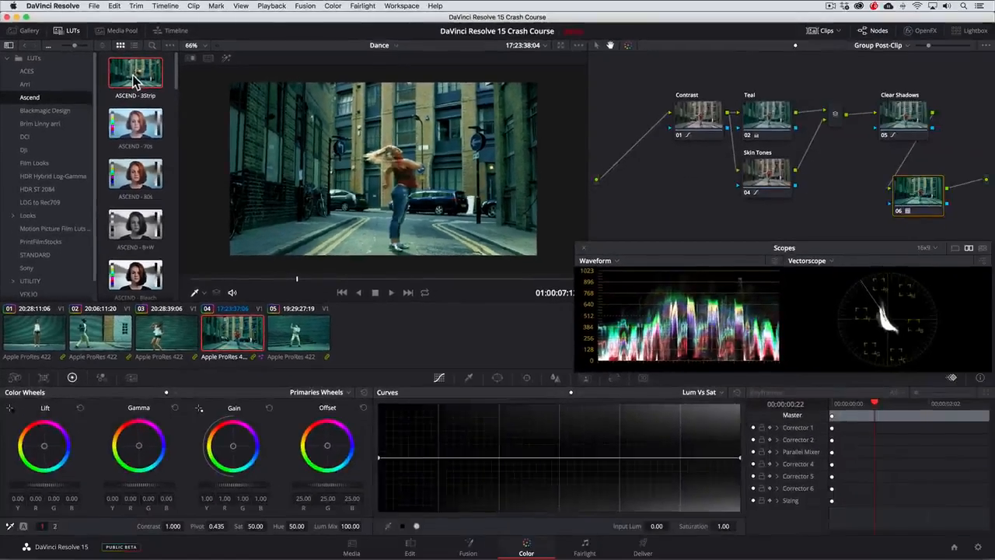
# Reduce the LUT node's key output gain to 0.297 and play the graded timeline from the first clip.
pyautogui.click(585, 377)
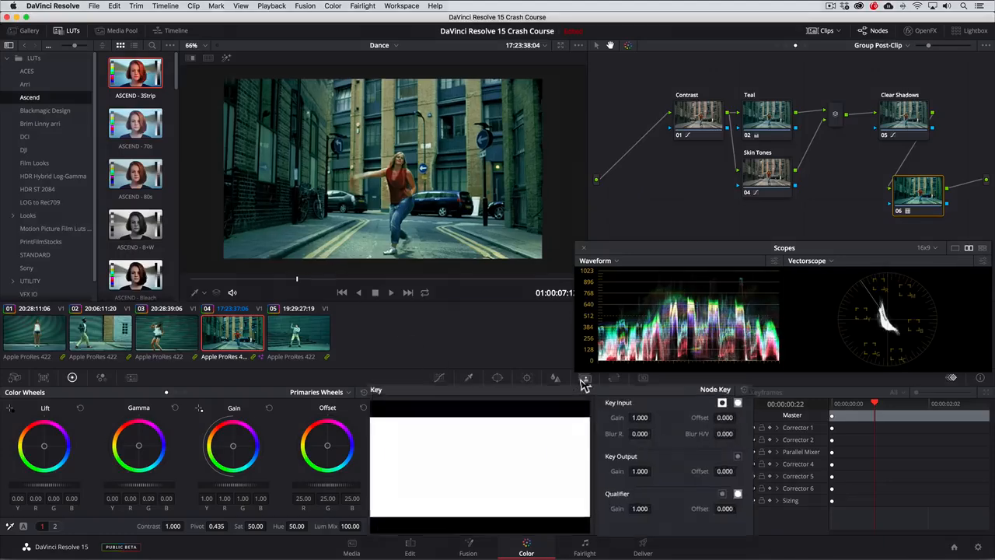
pyautogui.moveTo(682, 456); pyautogui.dragTo(612, 455)
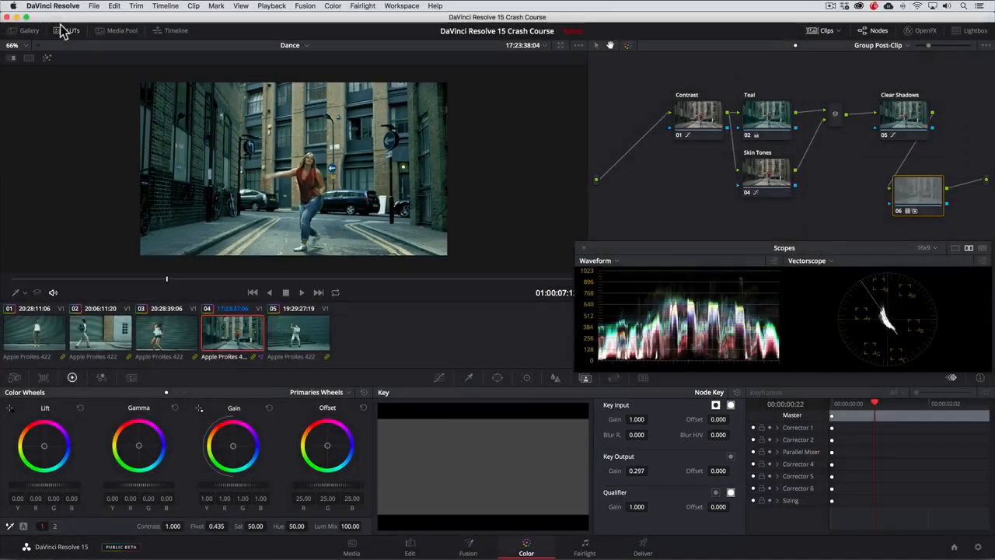
pyautogui.click(40, 336)
pyautogui.press('space')
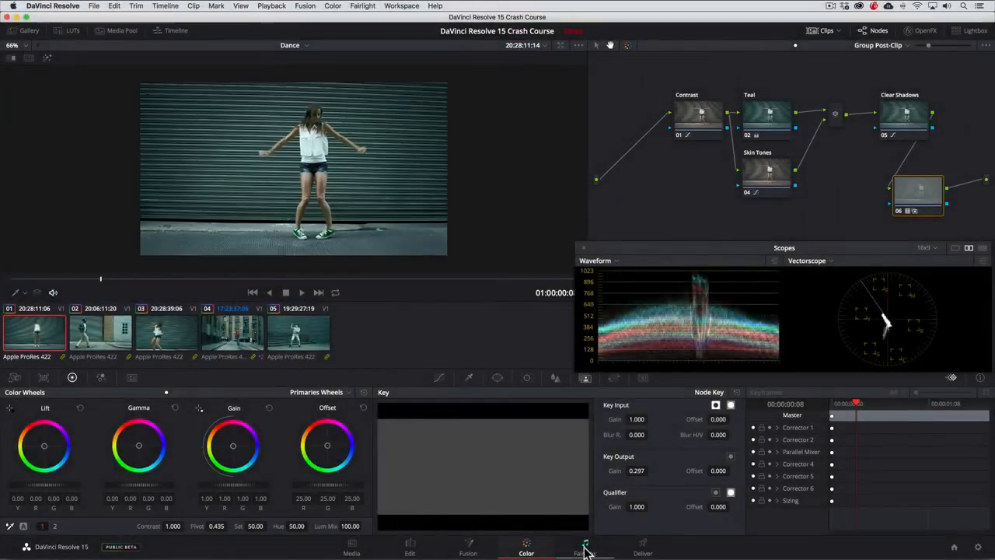
# Switch to the Fairlight page and look over its media pool, effects library, index, mixer, meters, metadata and inspector.
pyautogui.click(584, 551)
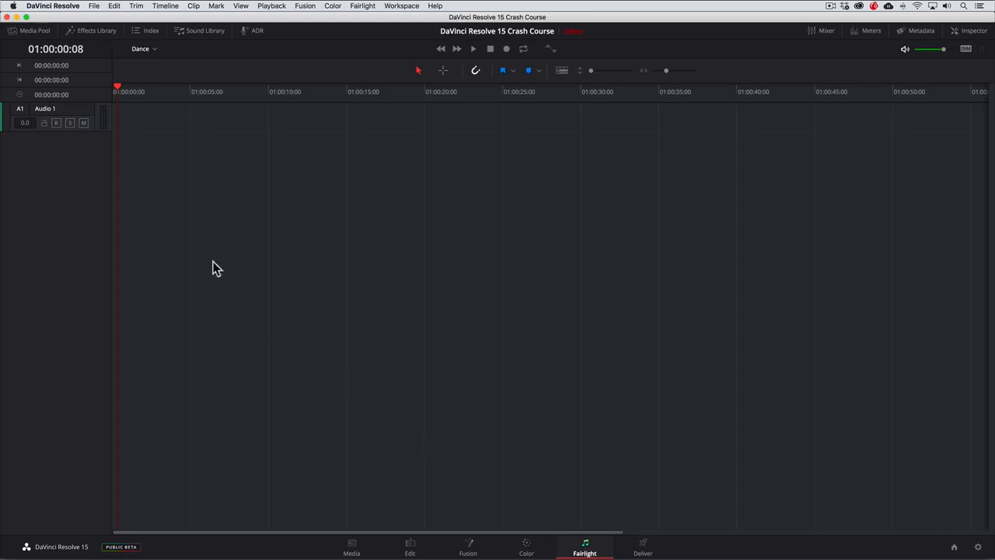
pyautogui.click(34, 32)
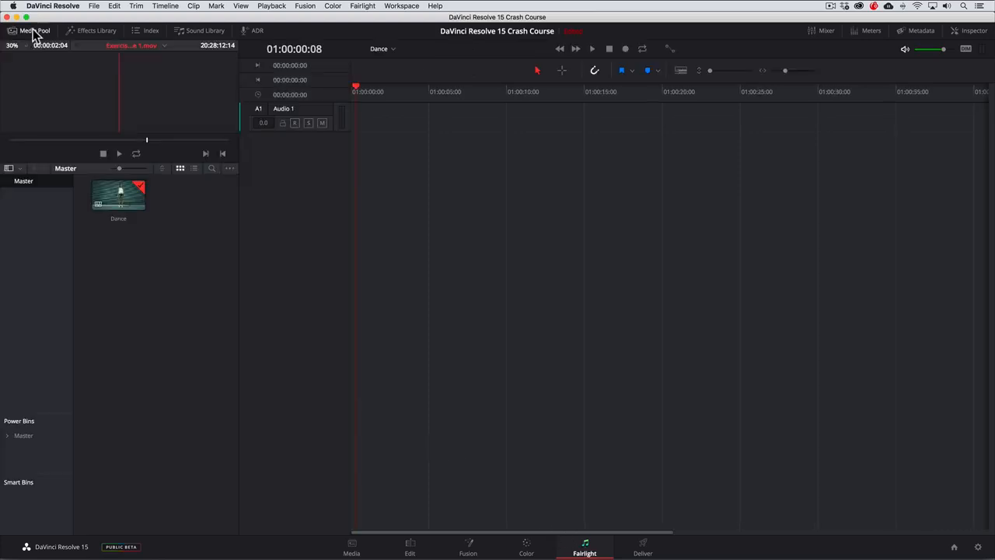
pyautogui.click(89, 32)
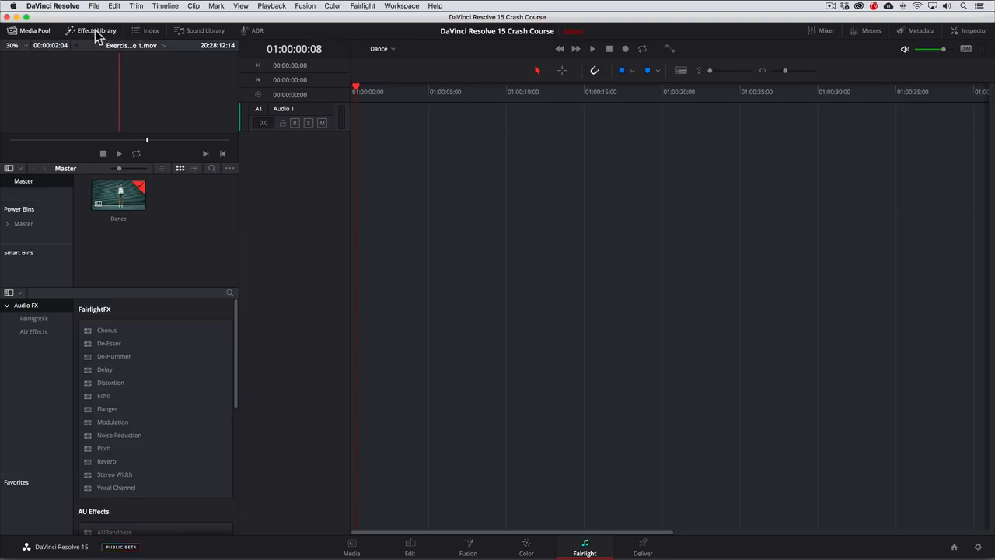
pyautogui.click(145, 33)
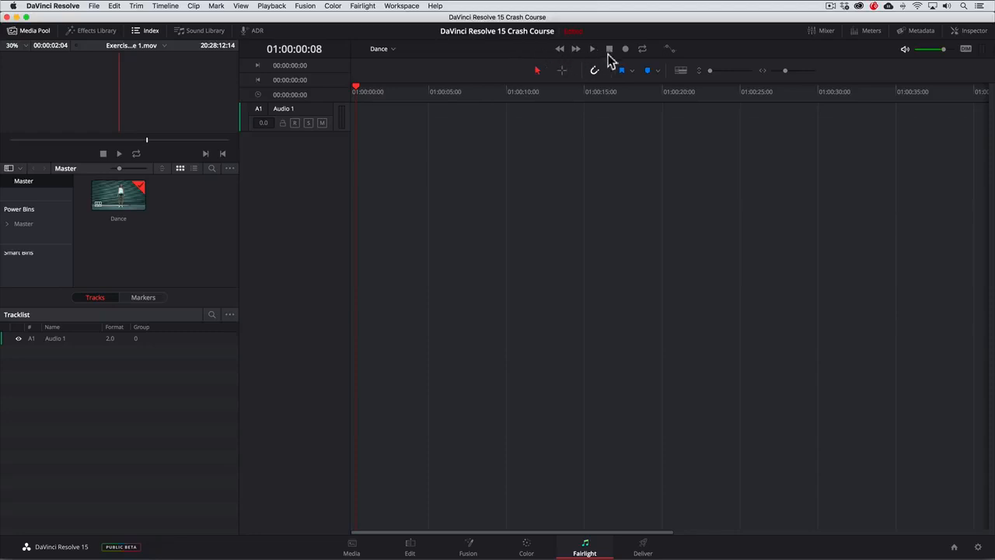
pyautogui.click(826, 32)
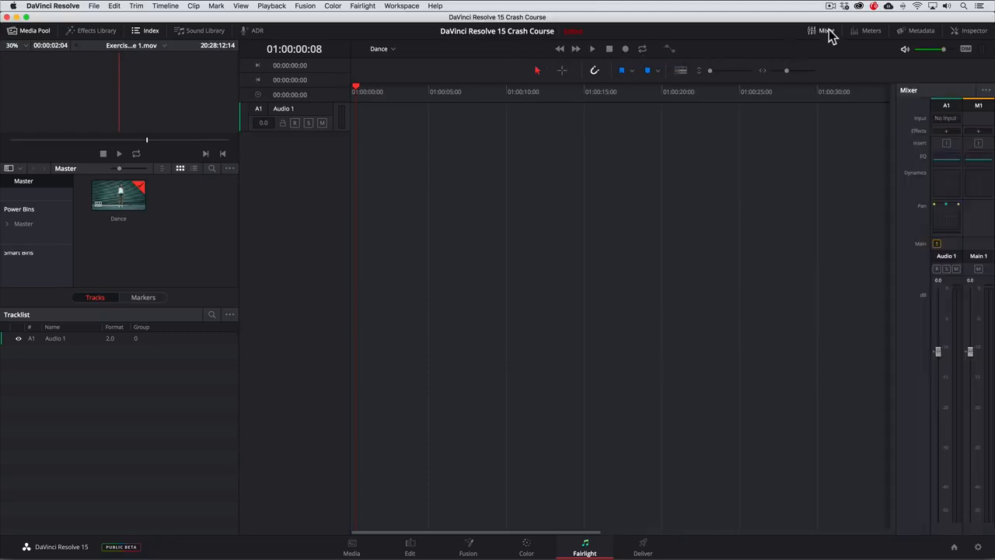
pyautogui.click(869, 32)
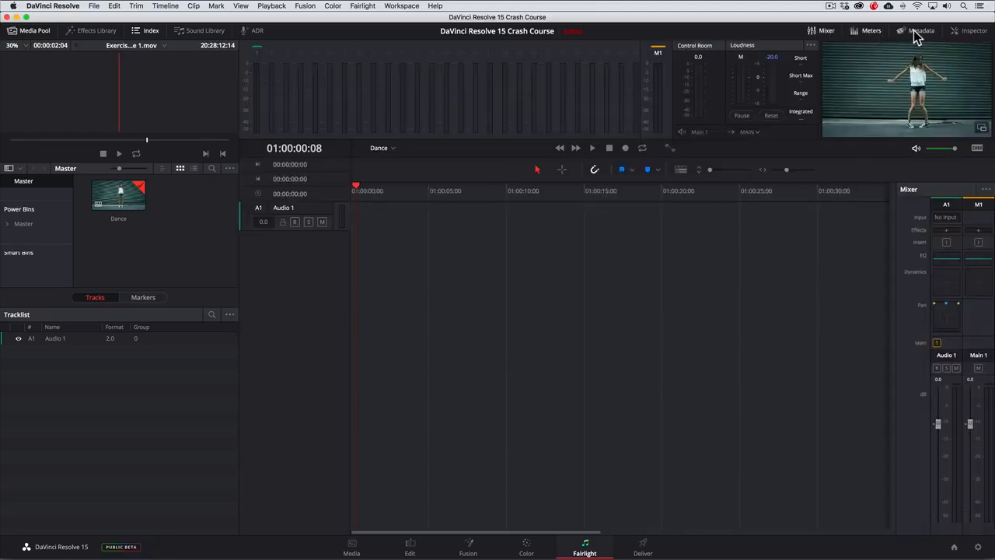
pyautogui.click(916, 33)
pyautogui.click(966, 33)
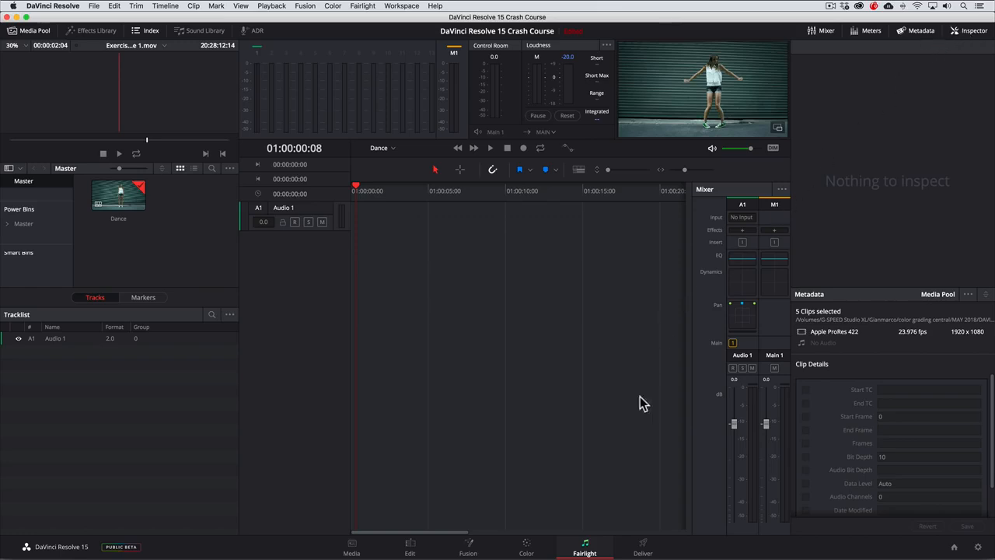
# On the Deliver page, choose the YouTube 1080p render preset and set the G-SPEED Studio XL volume as the file destination.
pyautogui.click(642, 546)
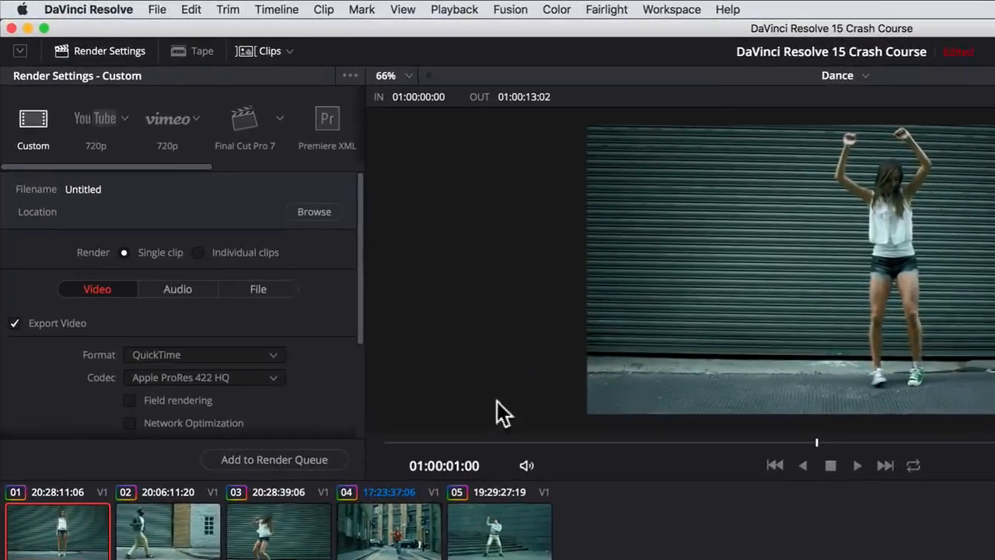
pyautogui.click(105, 114)
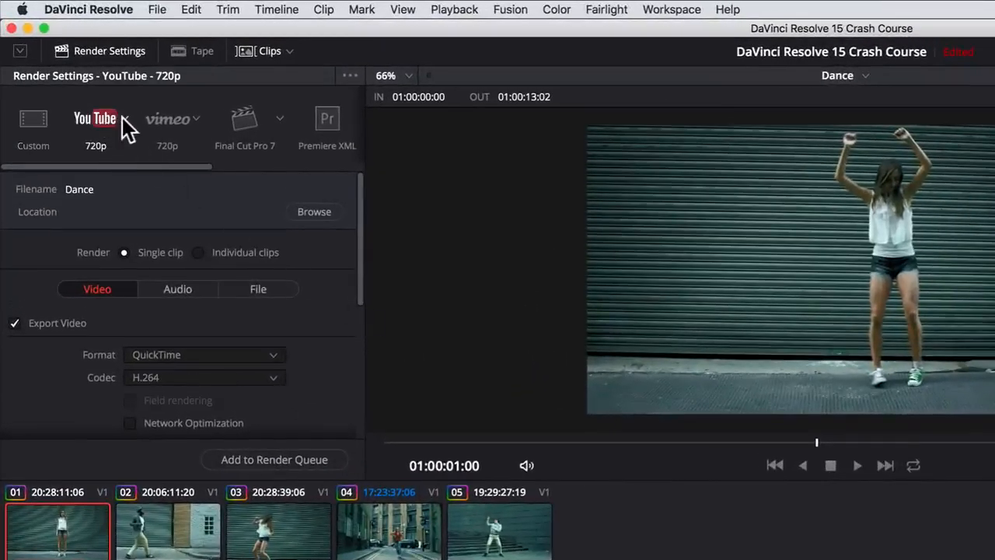
pyautogui.click(121, 118)
pyautogui.click(92, 165)
pyautogui.click(312, 213)
pyautogui.click(666, 292)
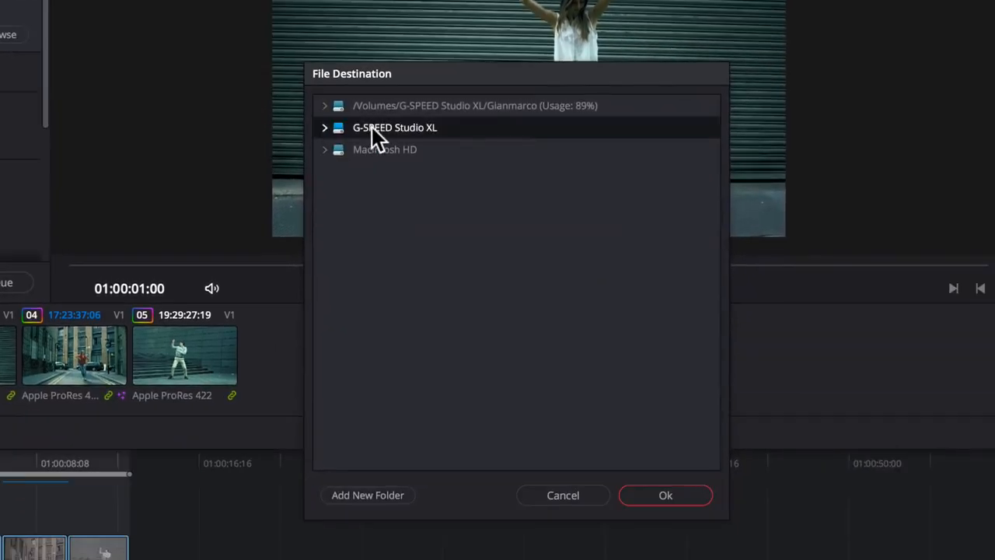
pyautogui.click(633, 491)
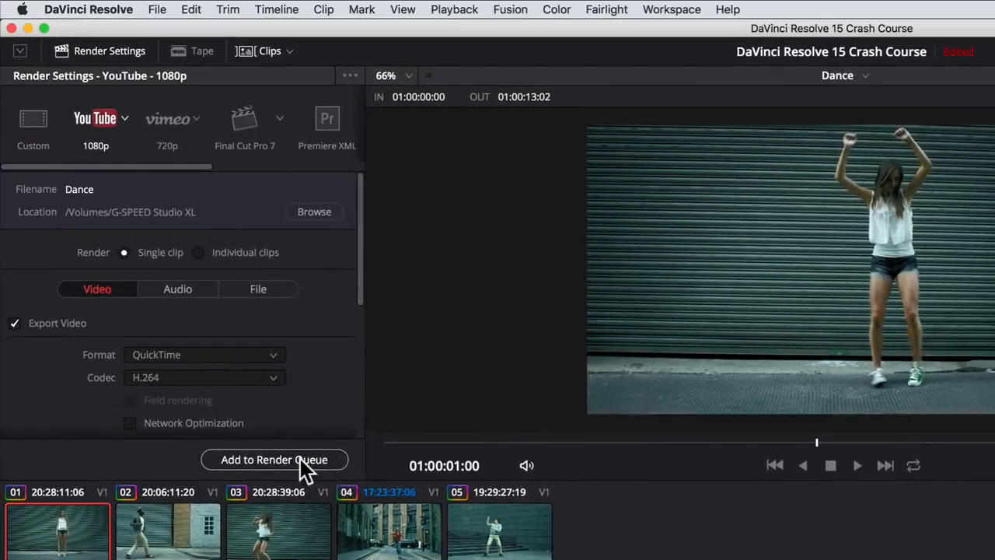
# Add the Dance timeline to the render queue and start the render.
pyautogui.click(300, 459)
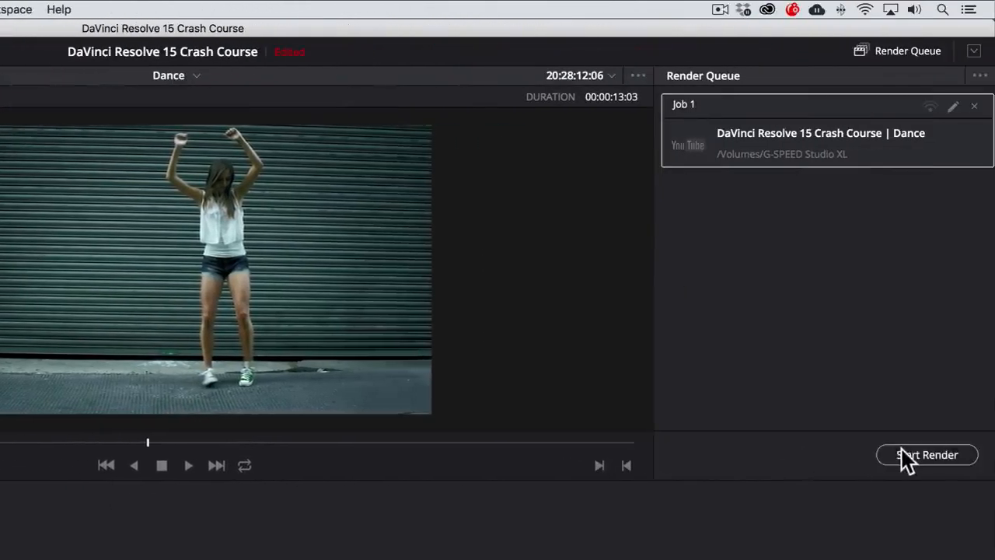
pyautogui.click(905, 457)
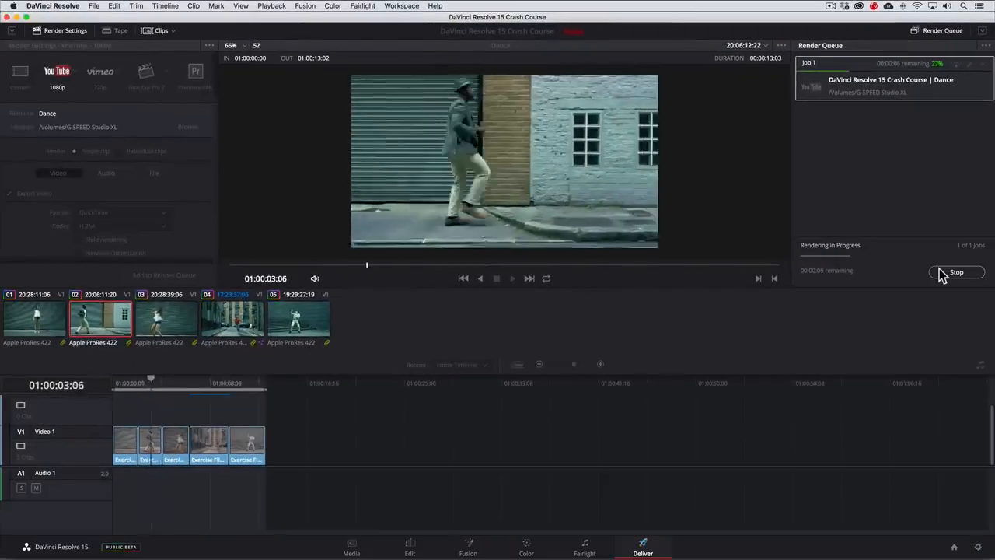